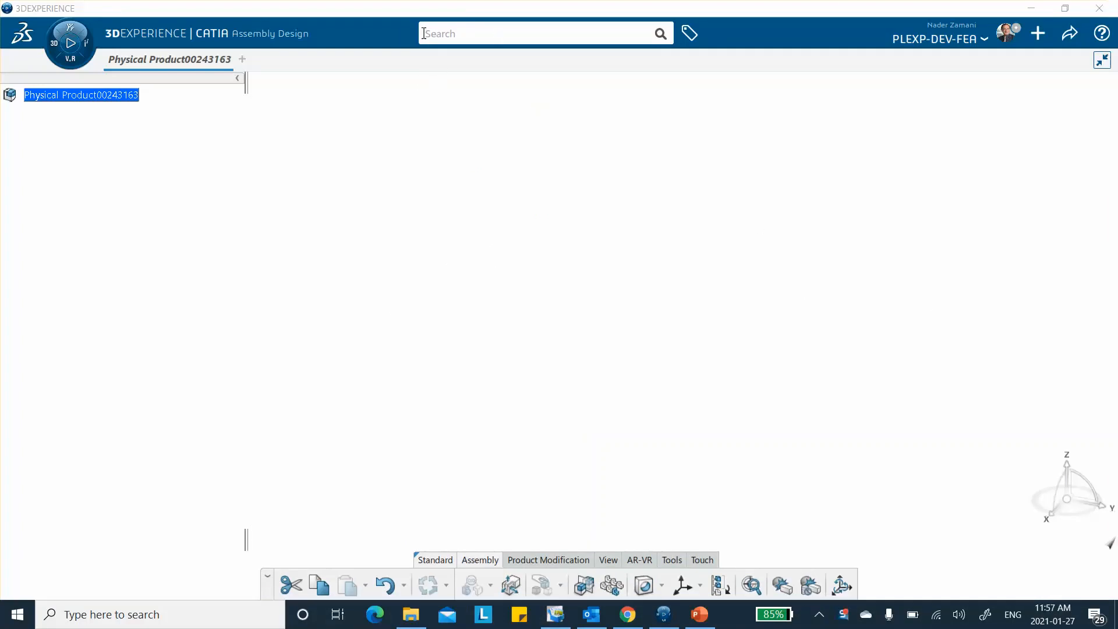
# Search for all of your own content and sort the results by creation date, newest first
pyautogui.click(460, 34)
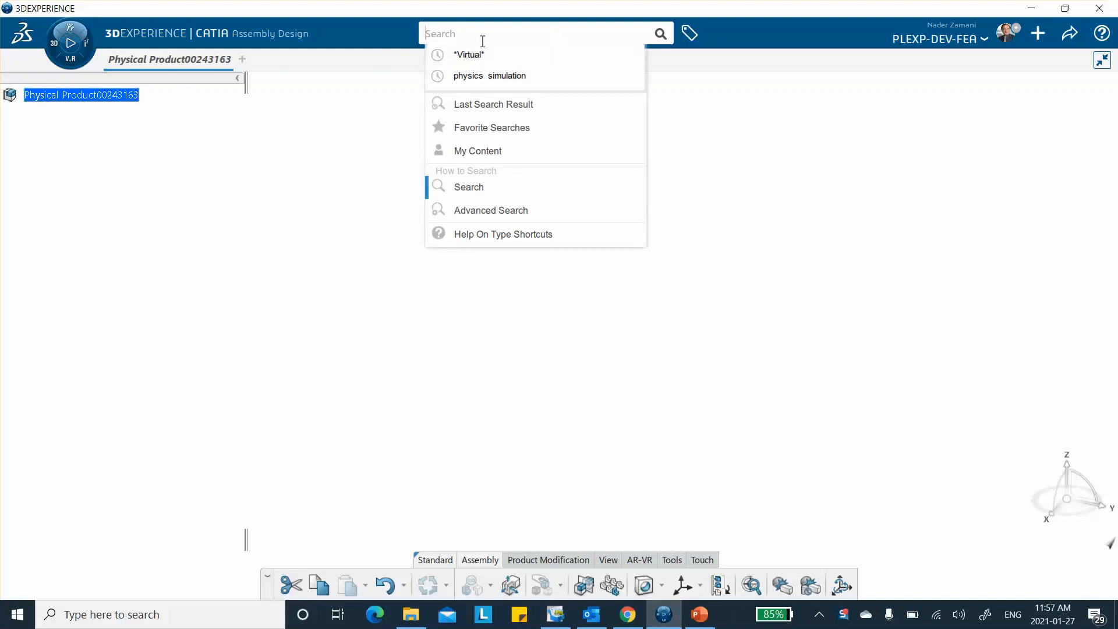
pyautogui.click(482, 153)
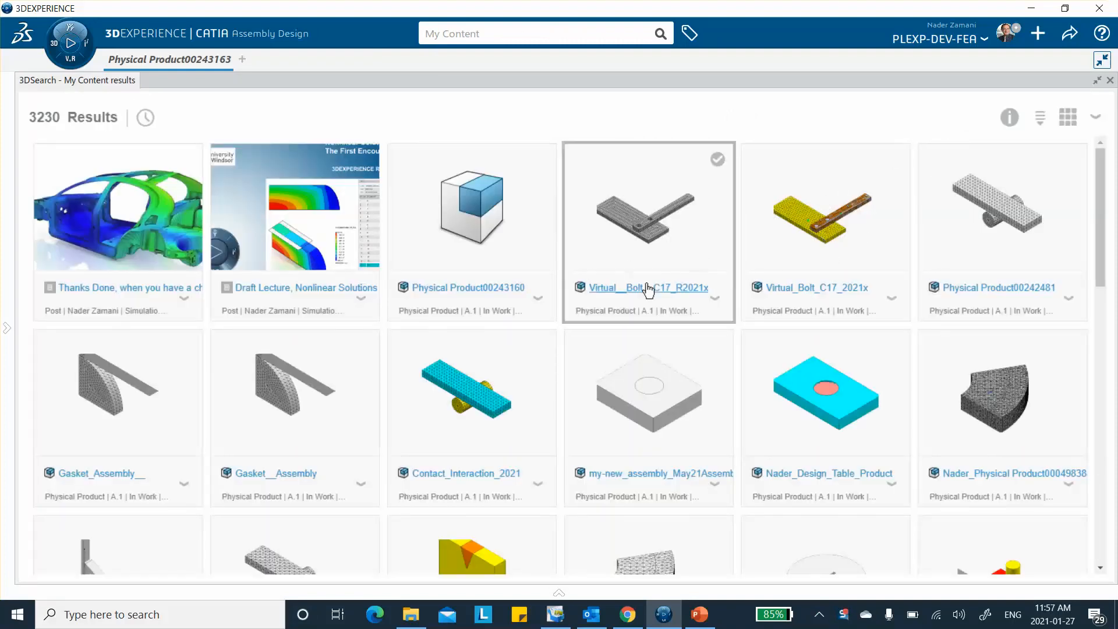
pyautogui.click(1042, 120)
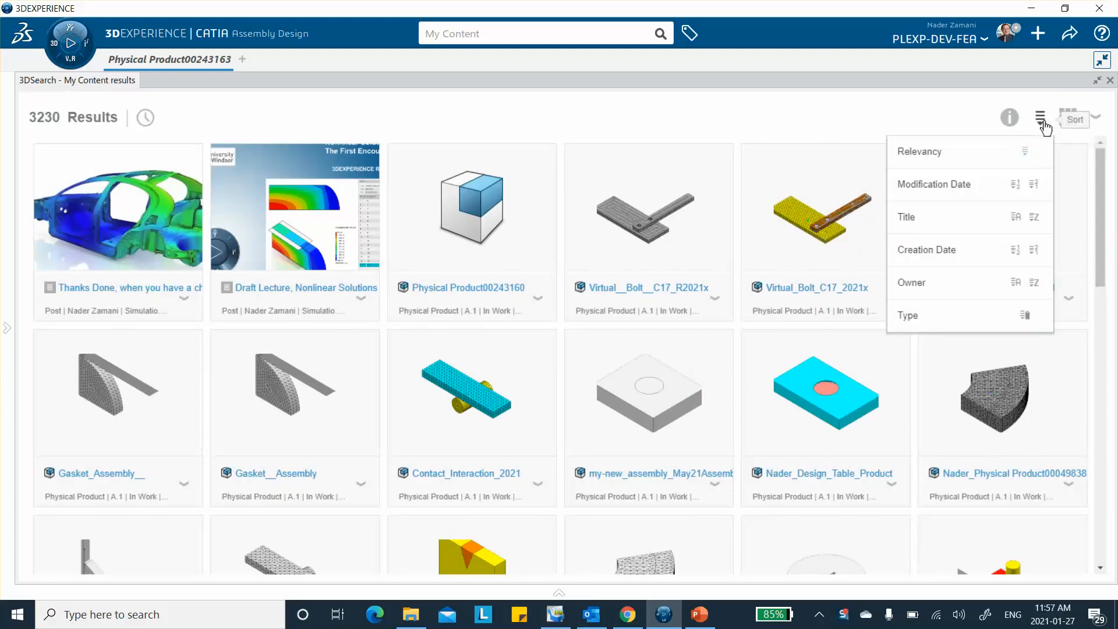
pyautogui.click(1034, 251)
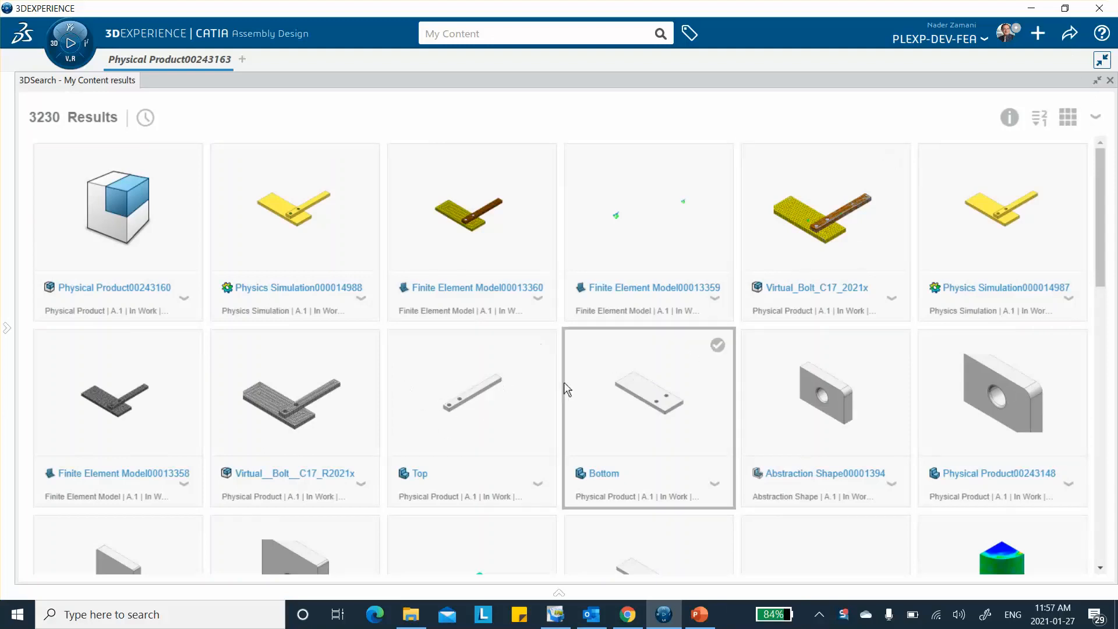
# Show the search results beside the product tree and insert the Bottom part under the root physical product
pyautogui.click(1102, 60)
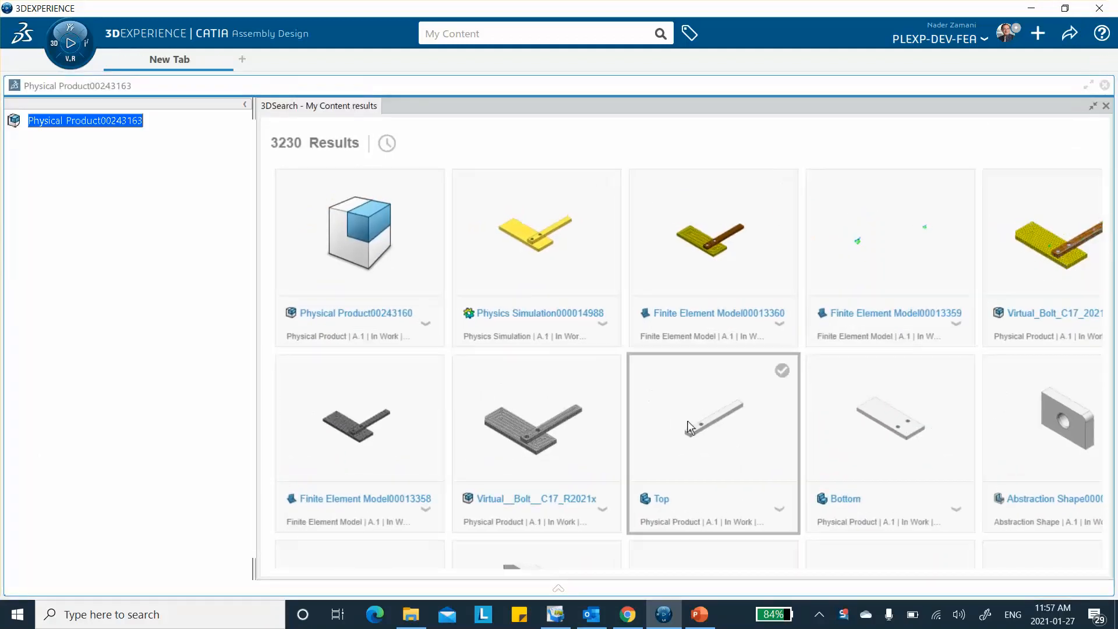
pyautogui.scroll(-3, 713, 438)
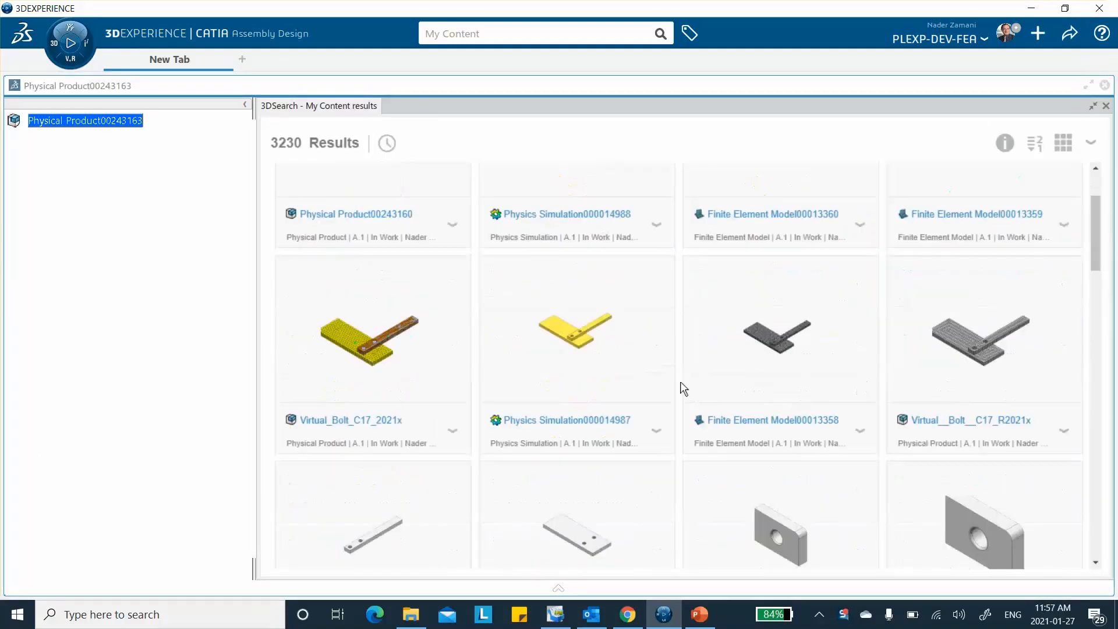
pyautogui.click(588, 480)
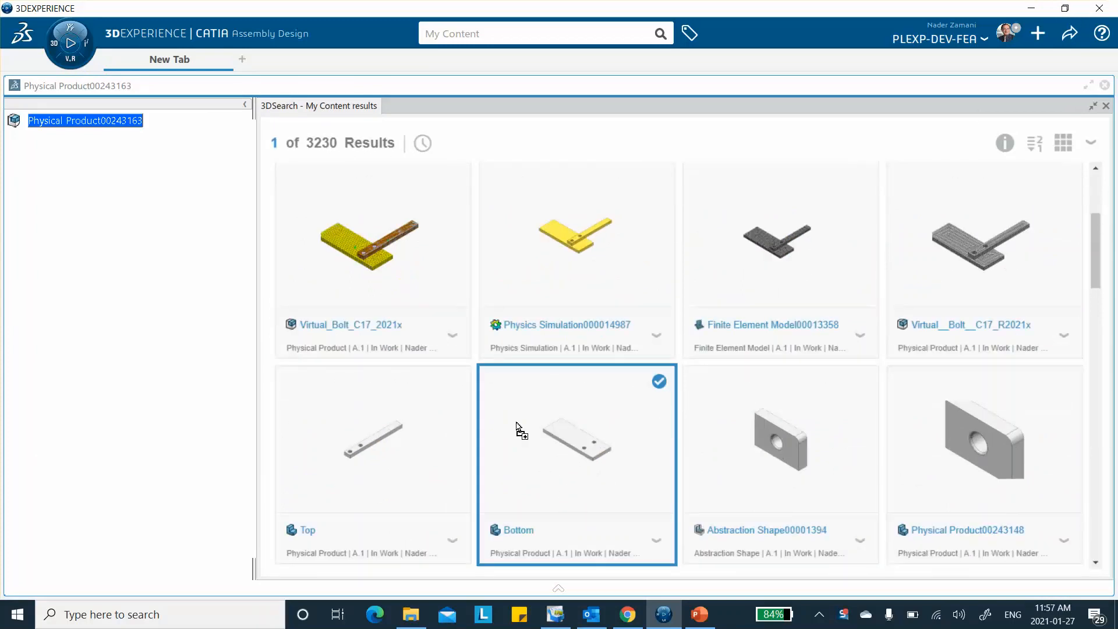
pyautogui.moveTo(86, 238); pyautogui.dragTo(91, 120)
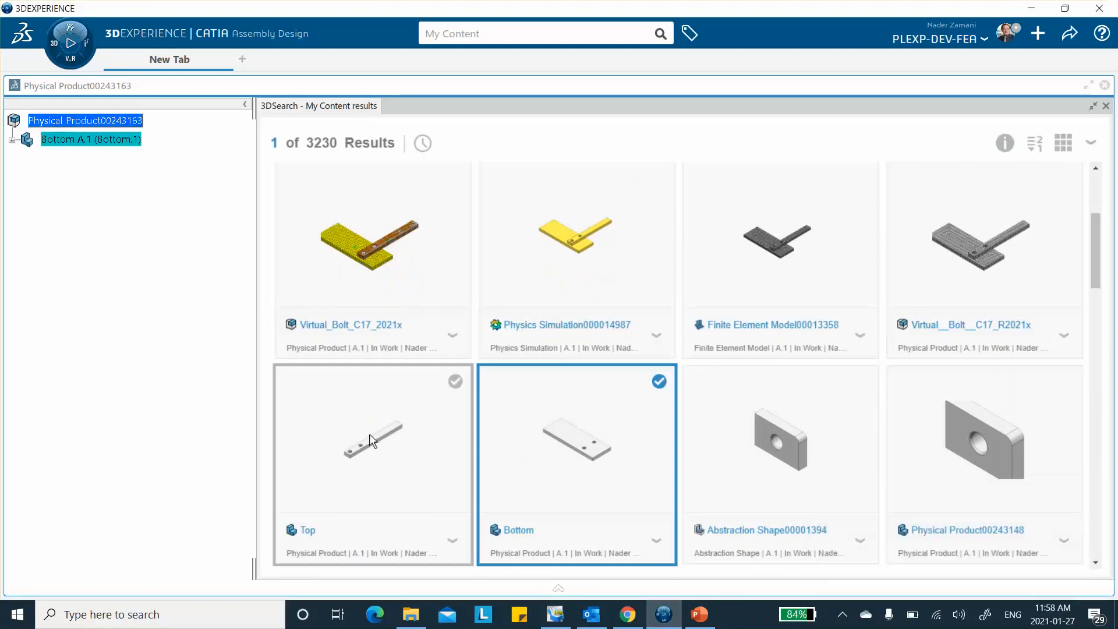
# Insert the Top part under the root physical product, close the search results and save the assembly
pyautogui.moveTo(369, 434); pyautogui.dragTo(96, 126)
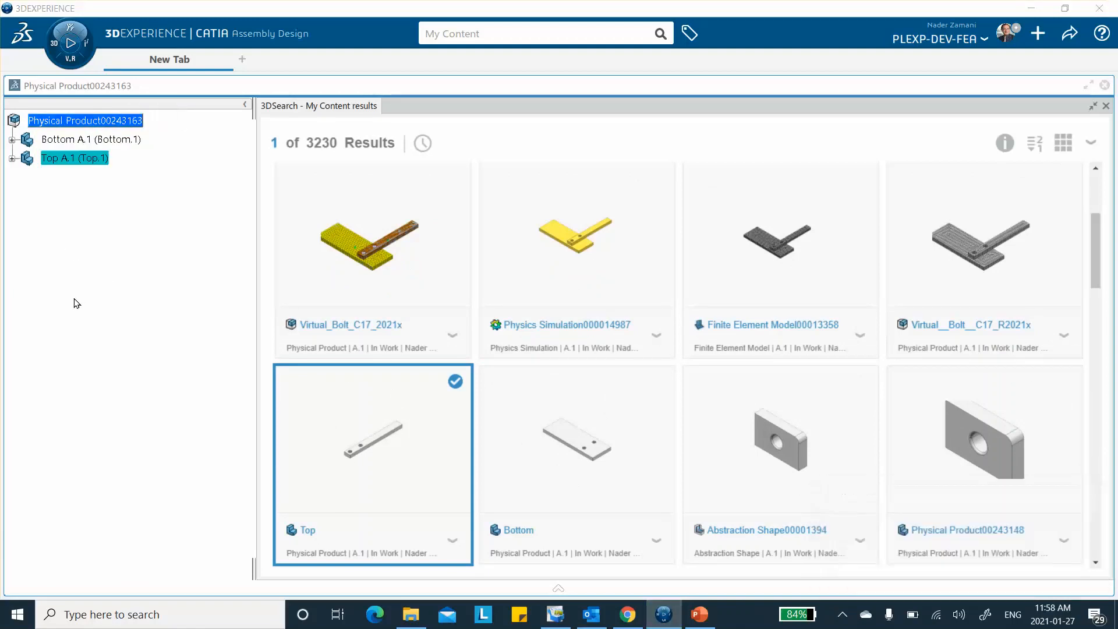
pyautogui.click(1106, 106)
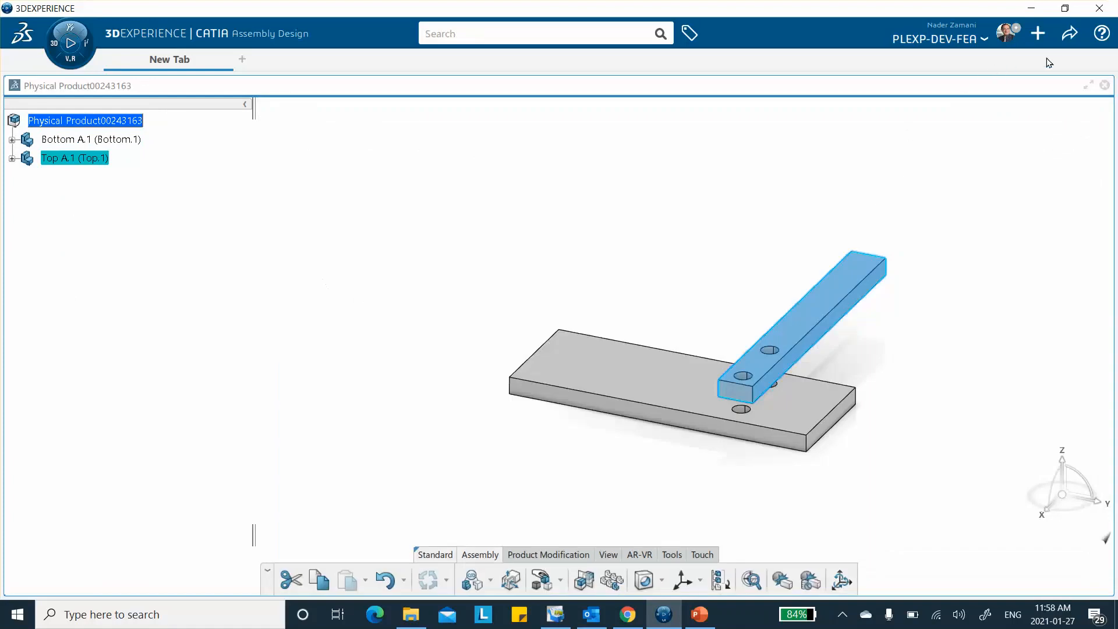
pyautogui.click(1065, 35)
pyautogui.click(993, 59)
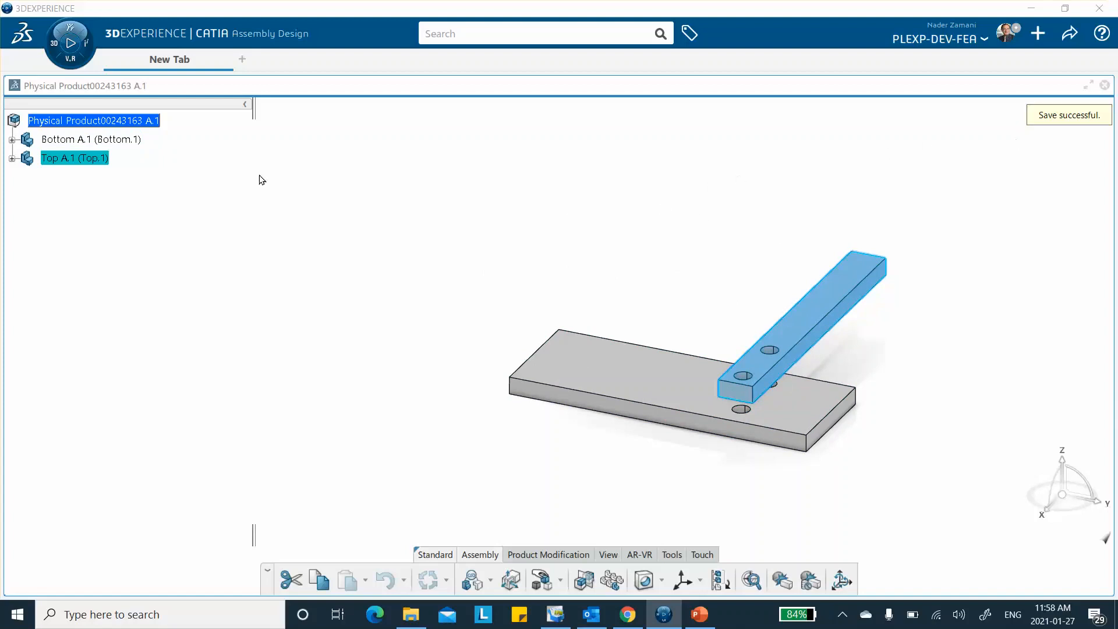
# Set the graphic colour of the Bottom part to yellow
pyautogui.rightClick(75, 141)
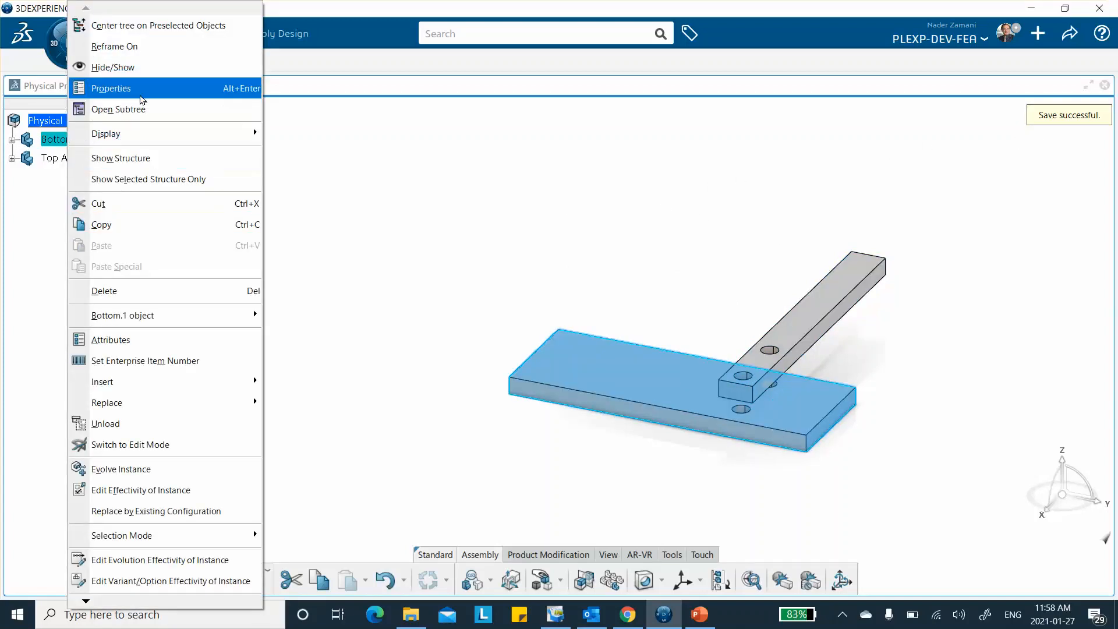
pyautogui.click(117, 88)
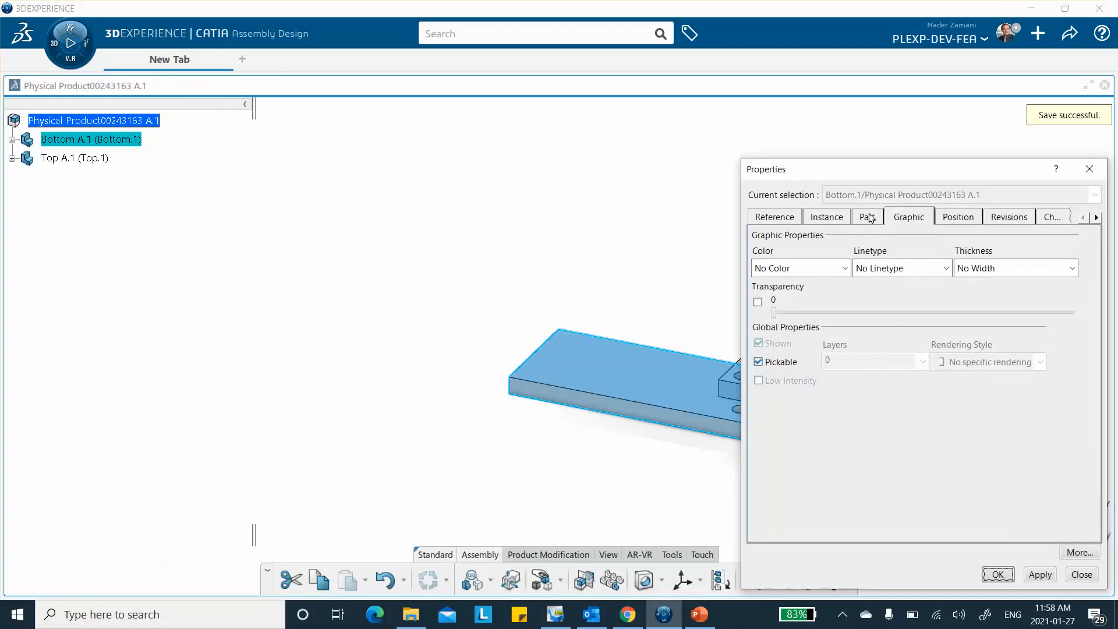
pyautogui.click(845, 268)
pyautogui.click(807, 319)
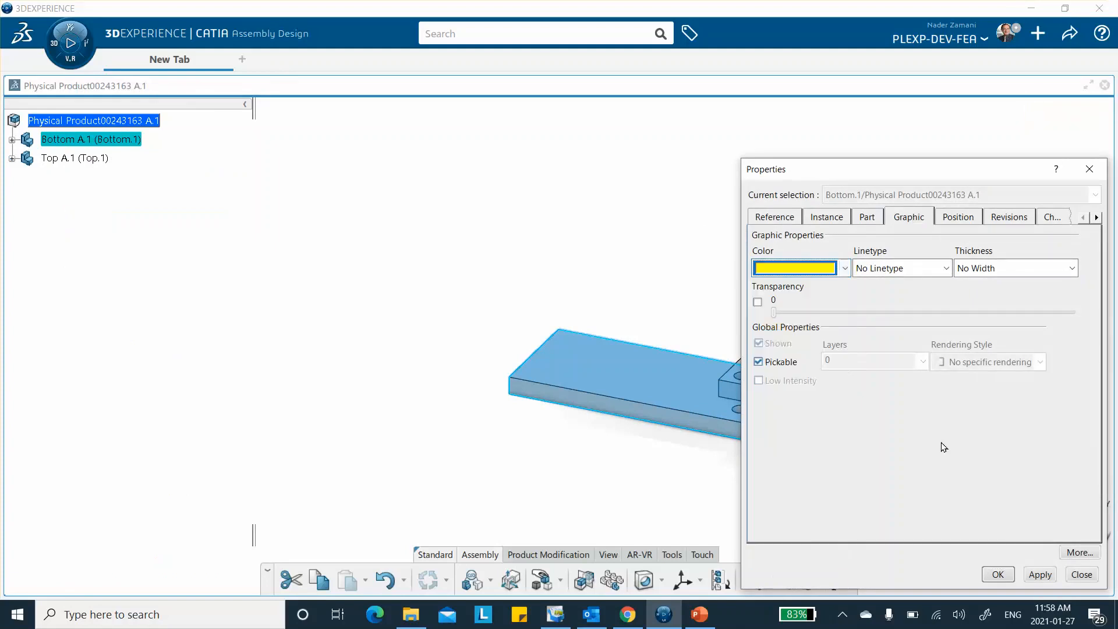
pyautogui.click(997, 574)
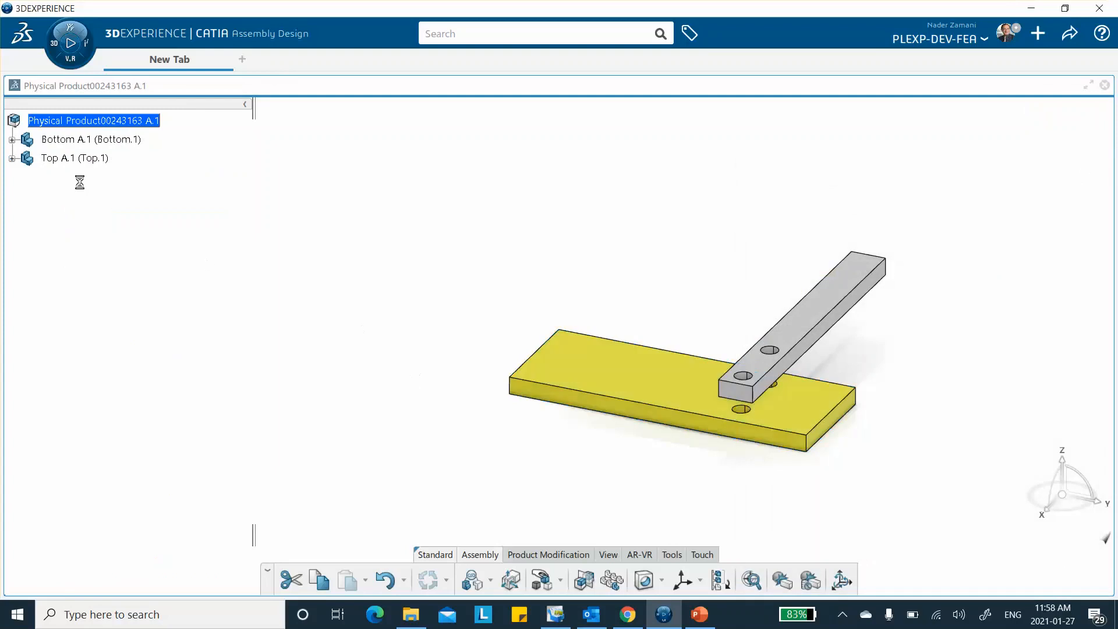
# Set the graphic colour of the Top part to orange
pyautogui.rightClick(58, 158)
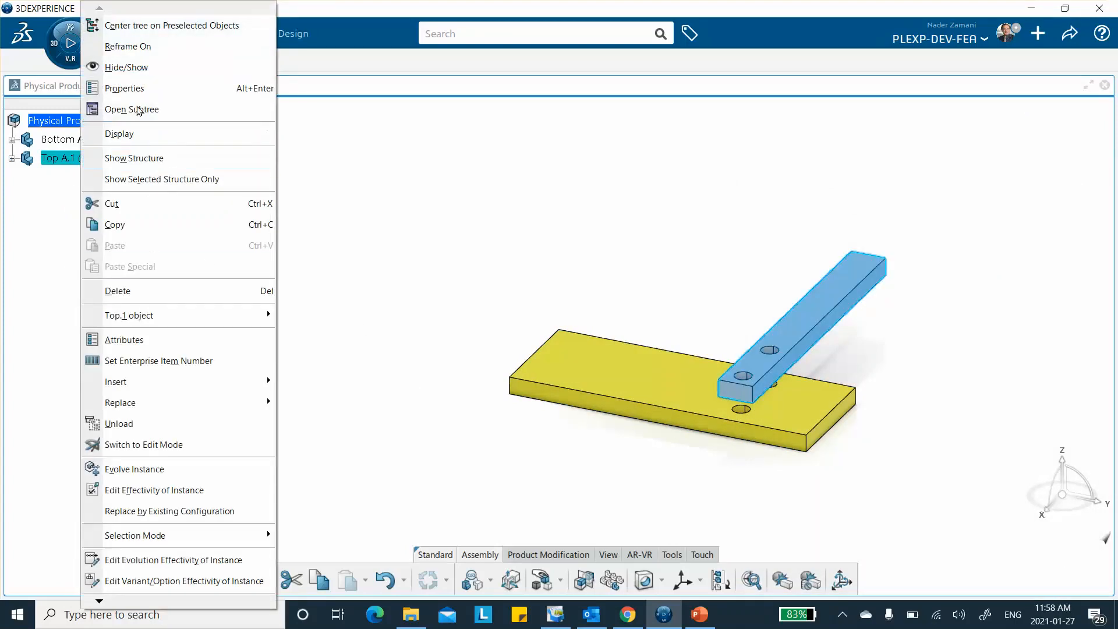
pyautogui.click(140, 87)
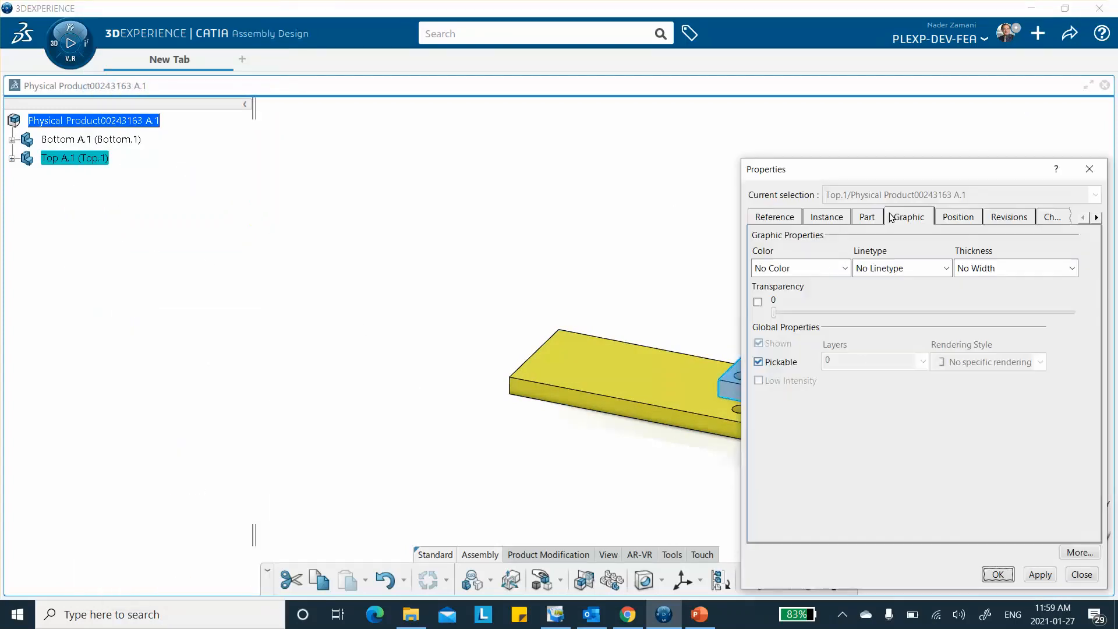
pyautogui.click(844, 268)
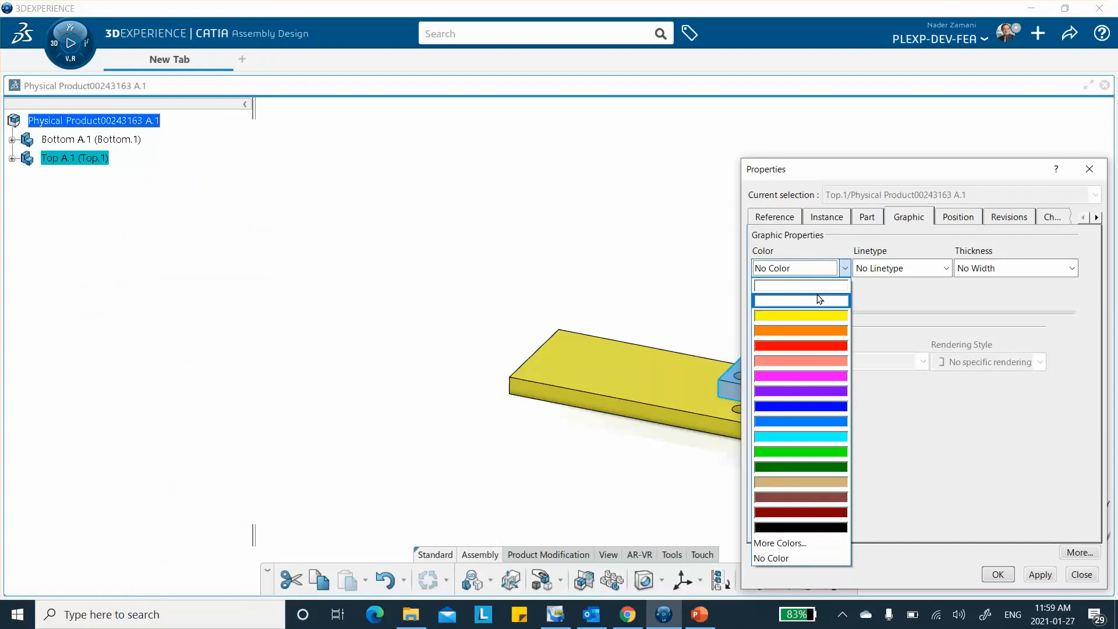
pyautogui.click(806, 325)
pyautogui.click(997, 574)
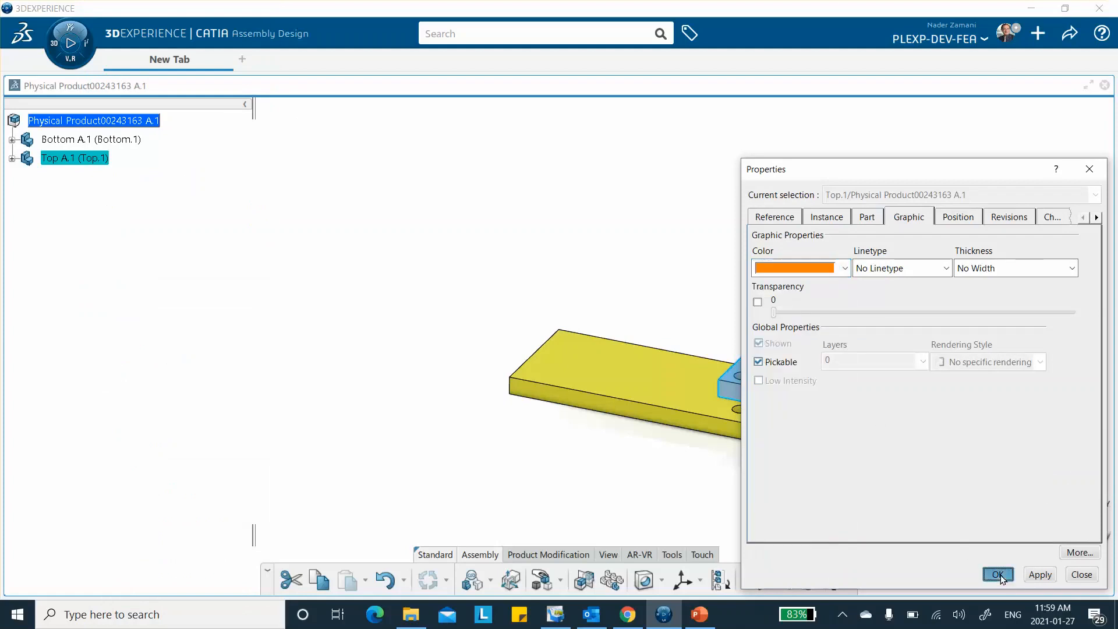
pyautogui.click(375, 278)
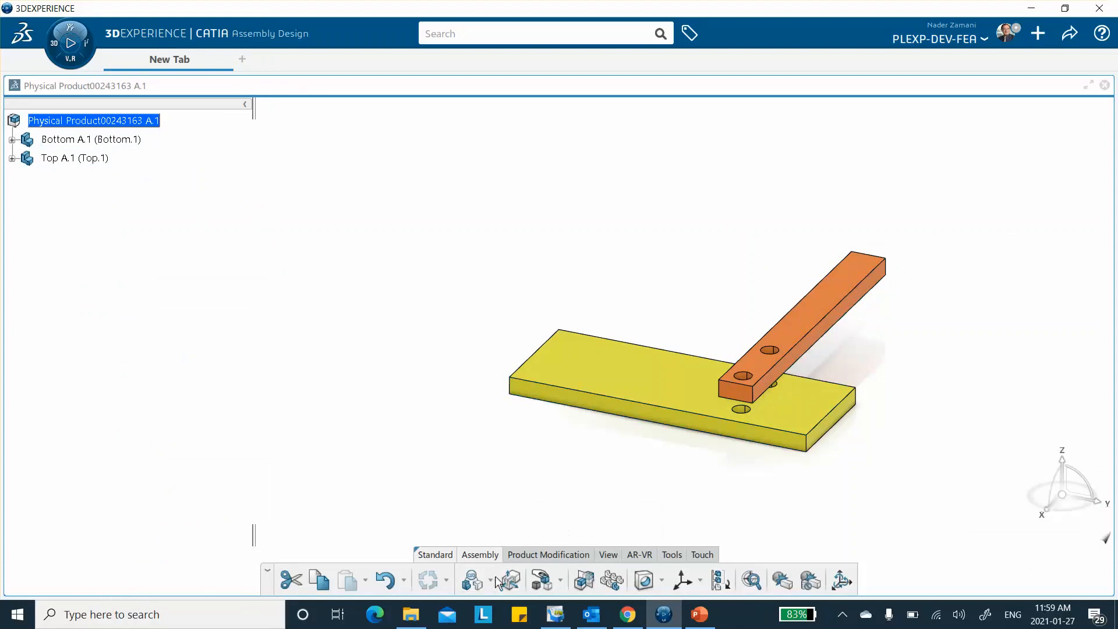
pyautogui.click(473, 582)
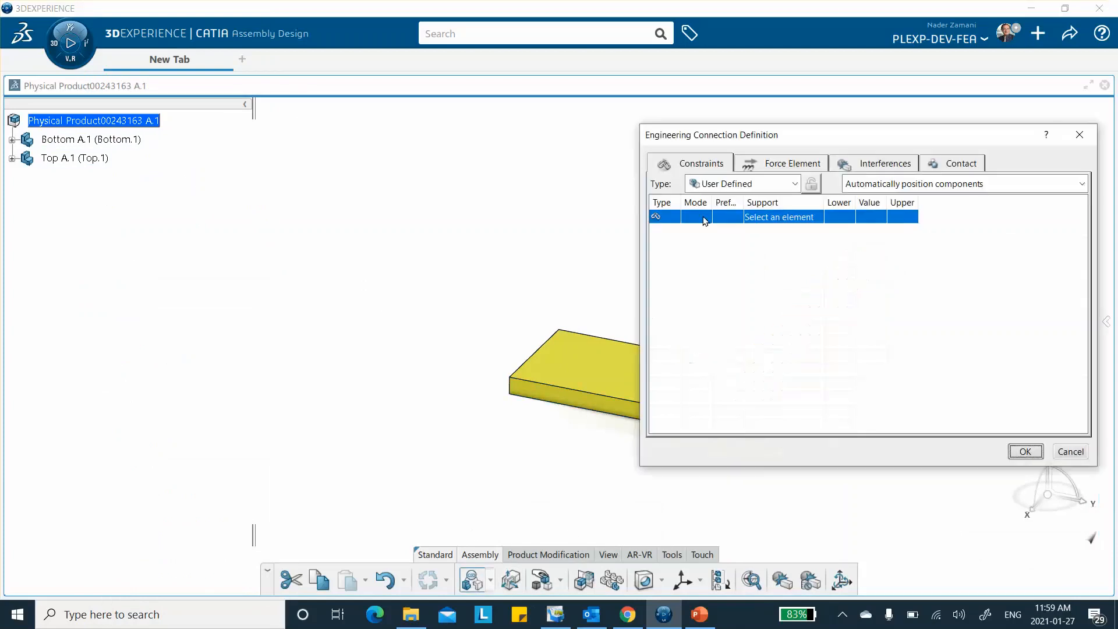
pyautogui.moveTo(590, 218); pyautogui.dragTo(302, 186, button='middle')
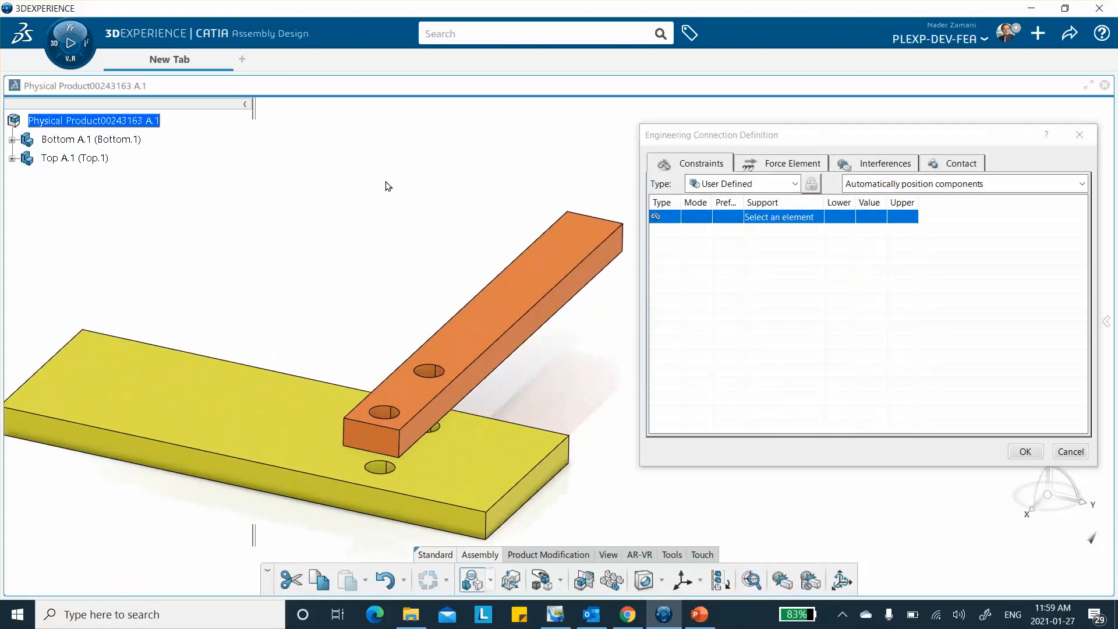
pyautogui.moveTo(463, 350); pyautogui.dragTo(479, 286, button='middle')
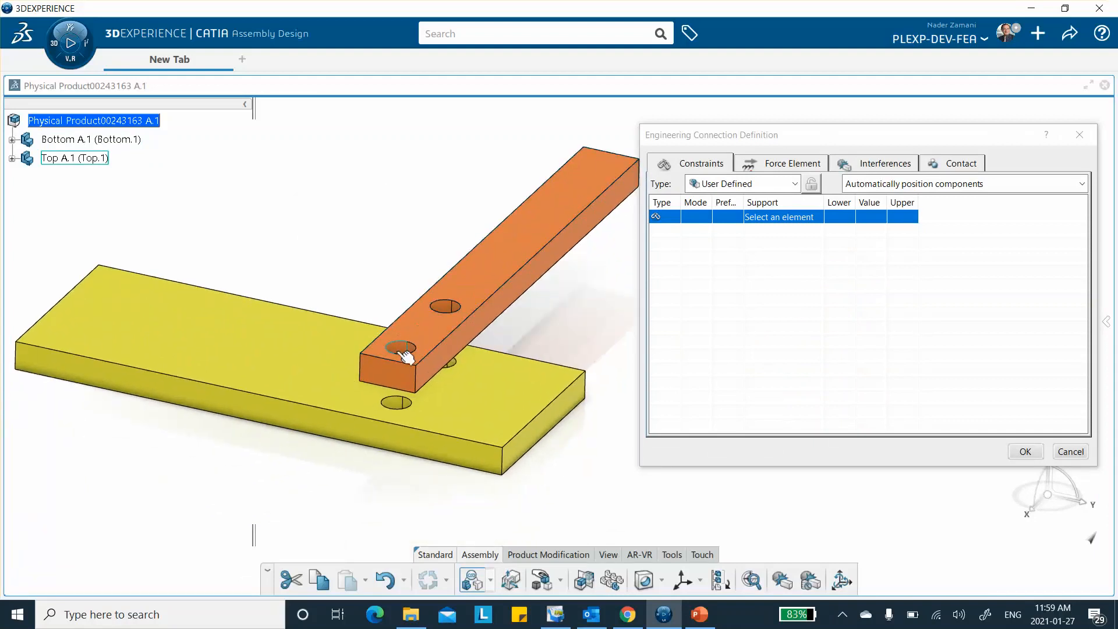
pyautogui.click(402, 351)
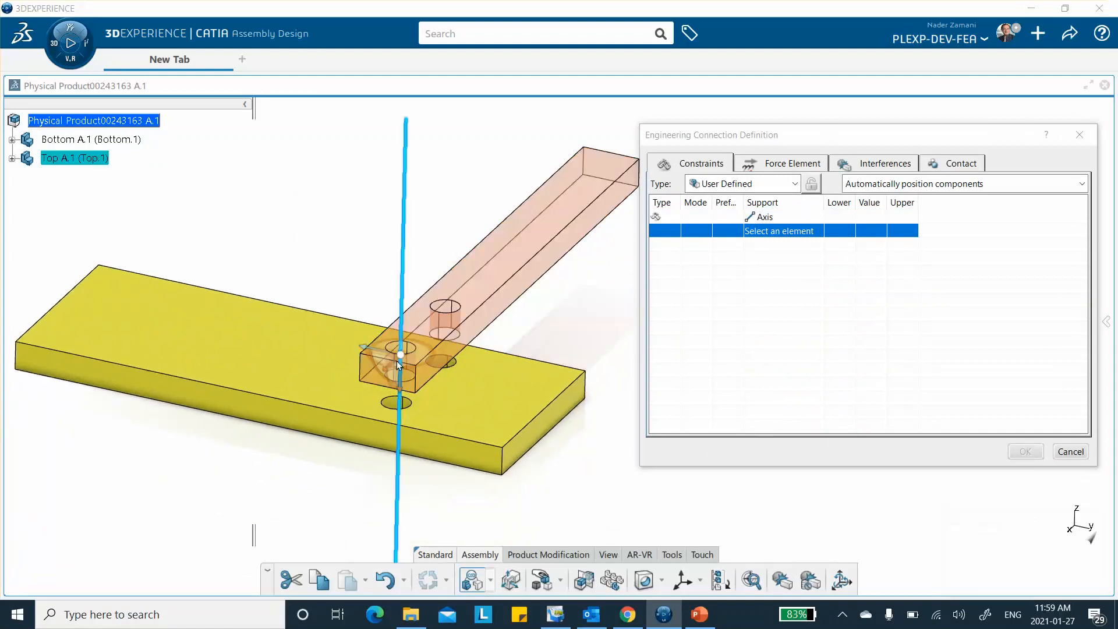
pyautogui.click(398, 404)
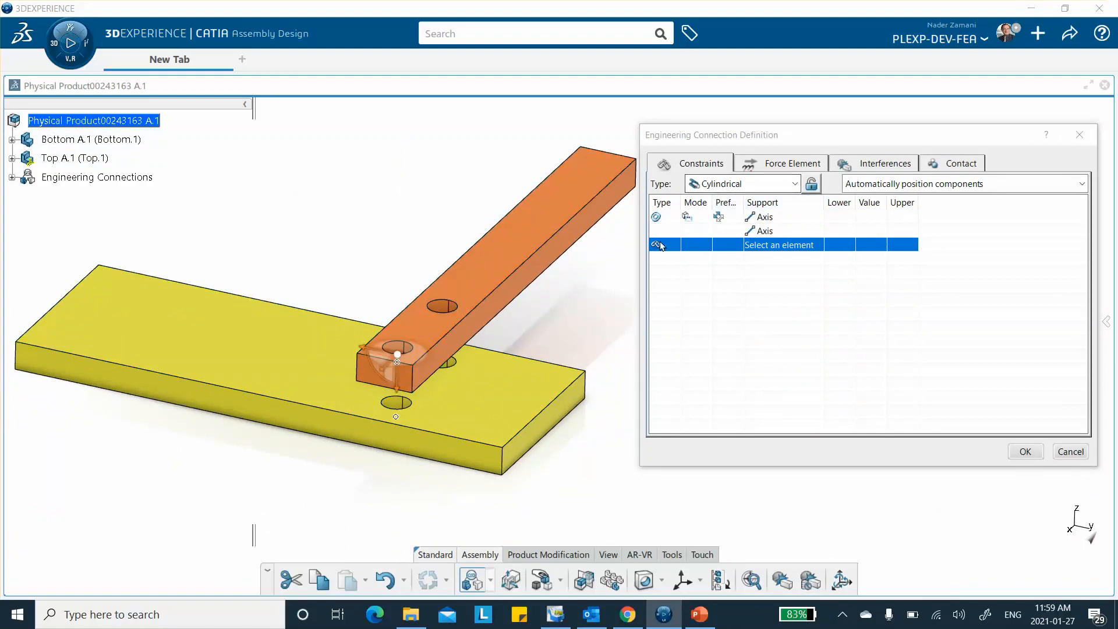
pyautogui.click(446, 309)
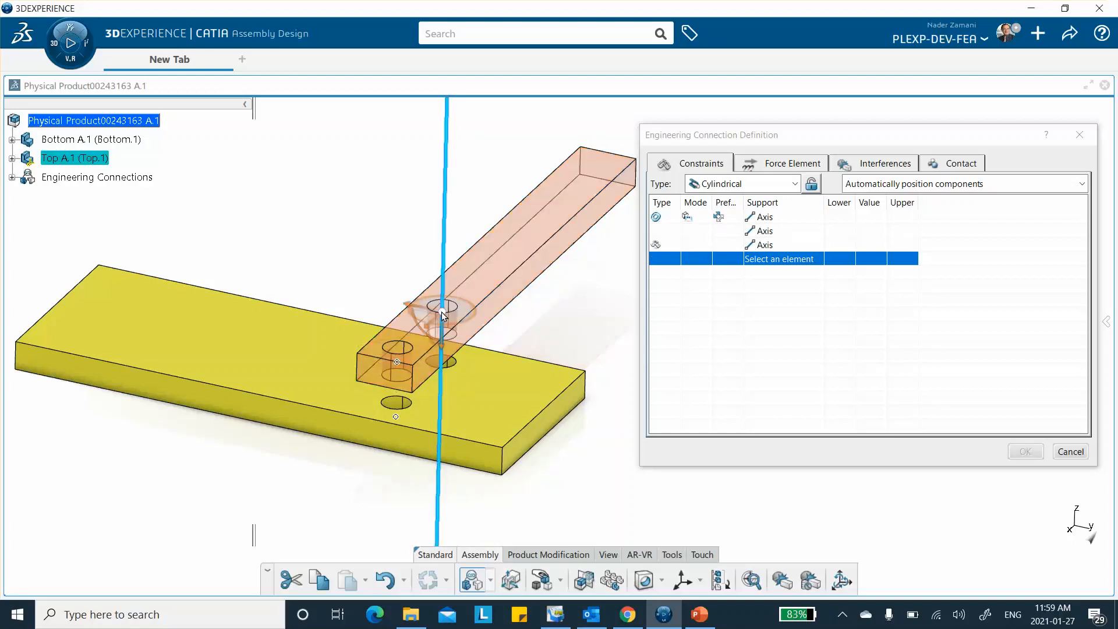
pyautogui.click(452, 367)
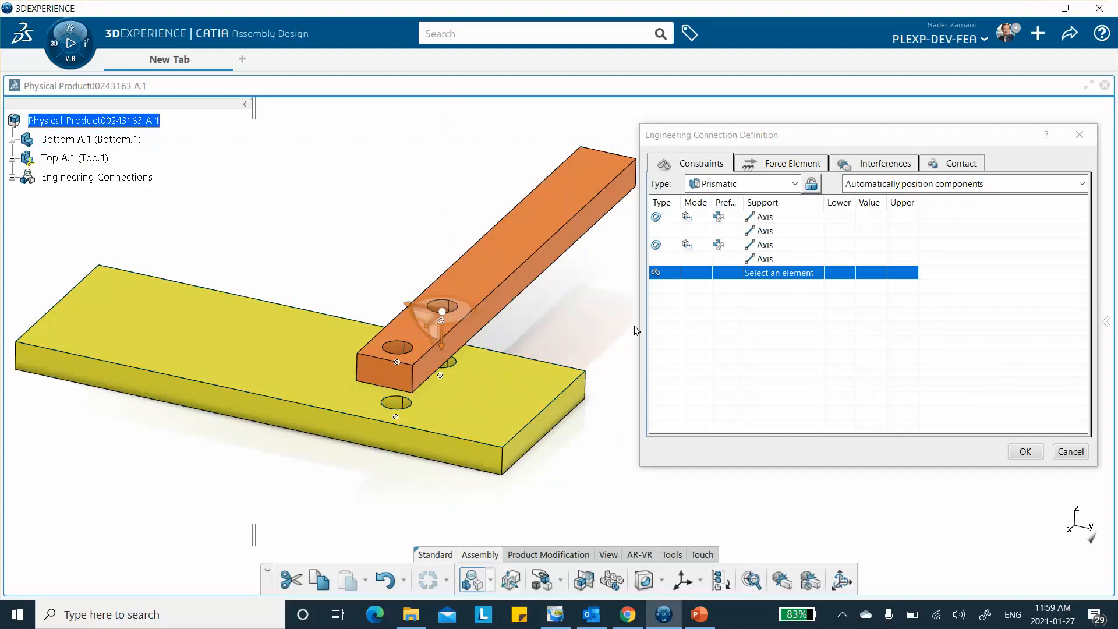
pyautogui.click(484, 411)
pyautogui.moveTo(530, 373); pyautogui.dragTo(552, 297, button='middle')
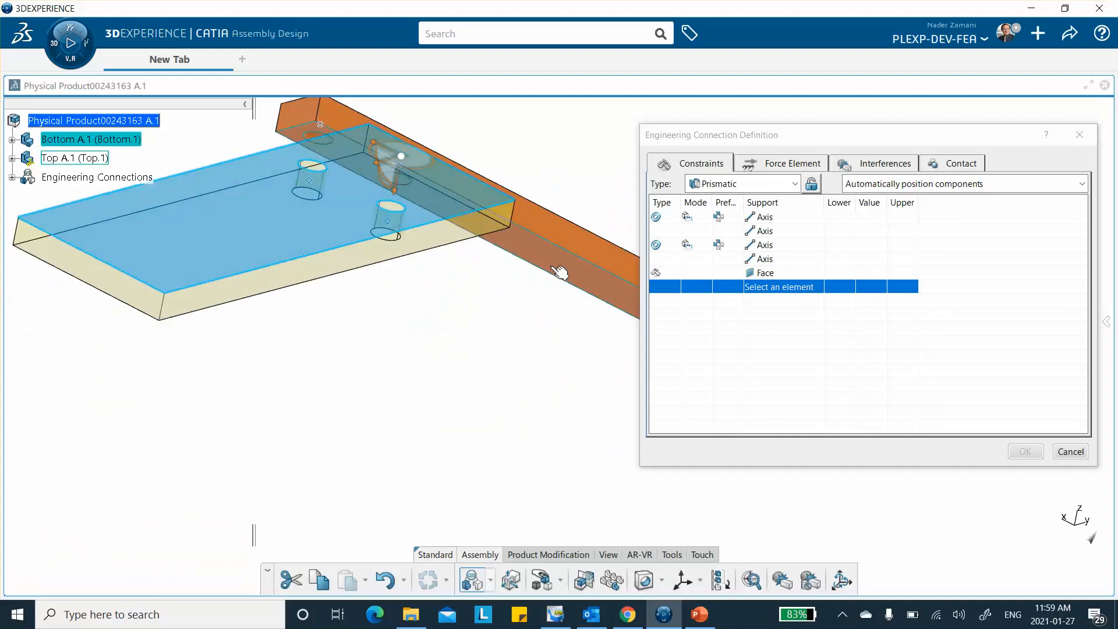
pyautogui.click(559, 272)
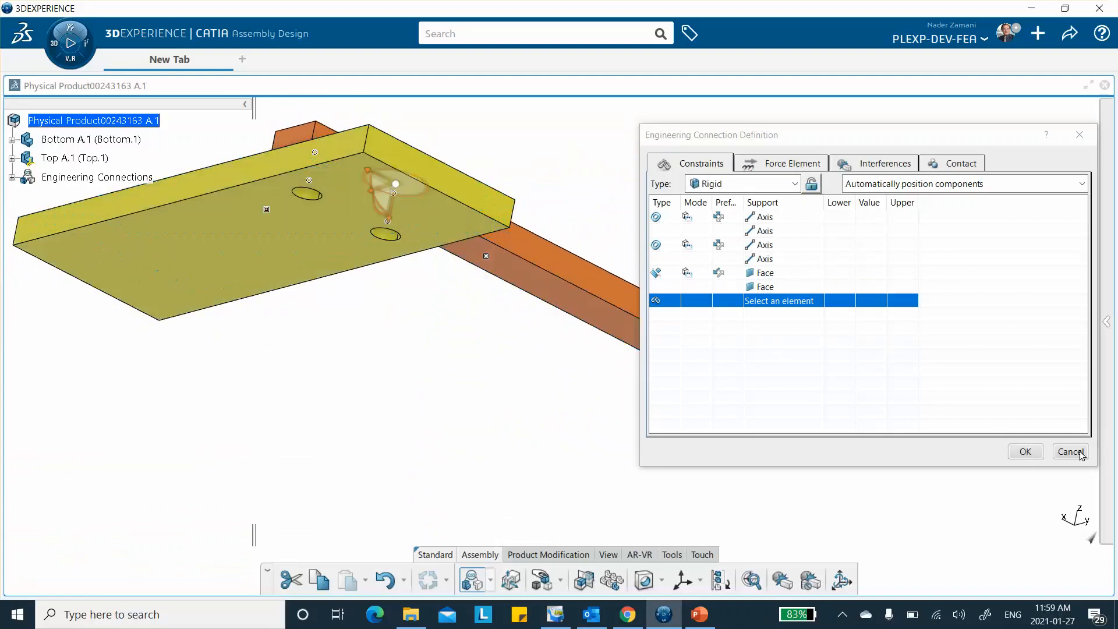
pyautogui.click(1025, 450)
pyautogui.moveTo(499, 244); pyautogui.dragTo(467, 307, button='middle')
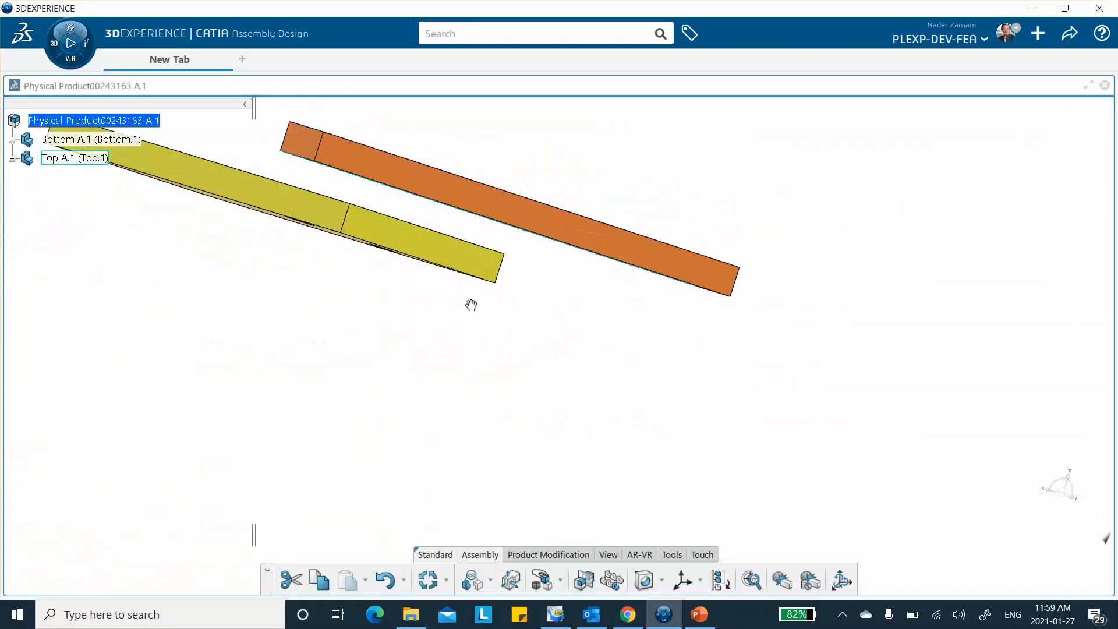
pyautogui.click(12, 159)
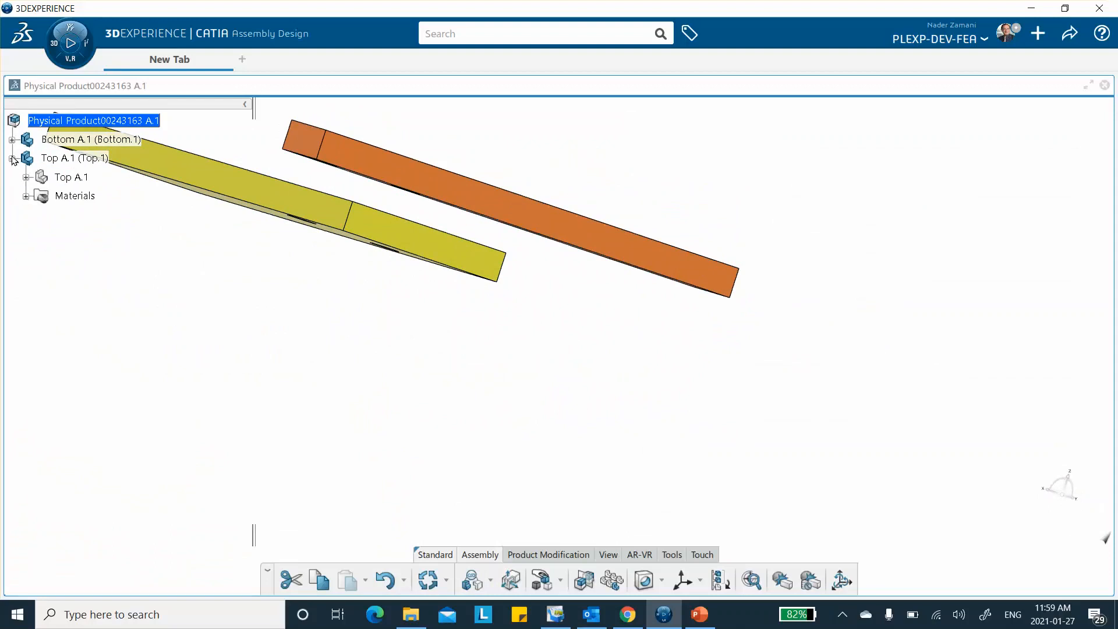
pyautogui.click(12, 158)
# Start a new engineering connection and pair the axis of the Top bar's end hole with the matching hole axis in the Bottom plate
pyautogui.moveTo(395, 379); pyautogui.dragTo(515, 294, button='middle')
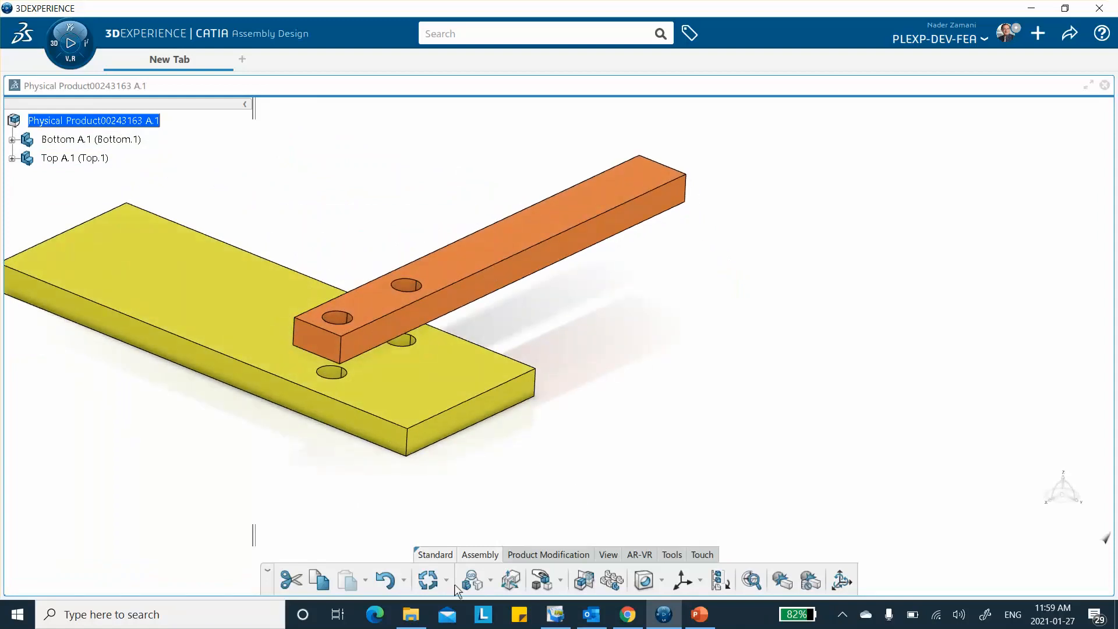
pyautogui.click(472, 580)
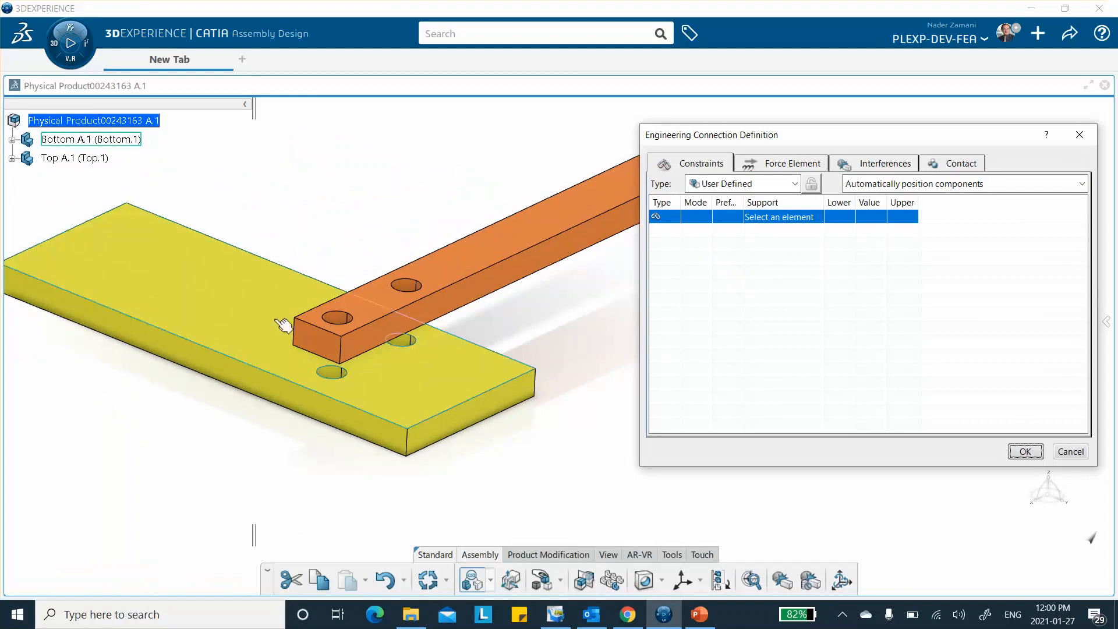
pyautogui.click(344, 320)
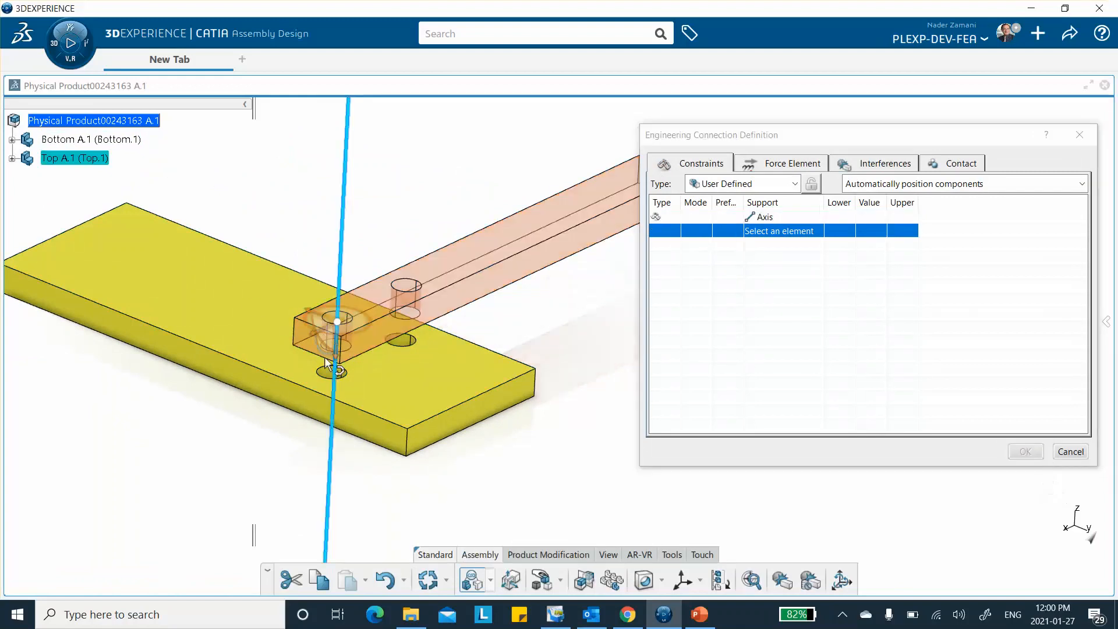
pyautogui.click(333, 375)
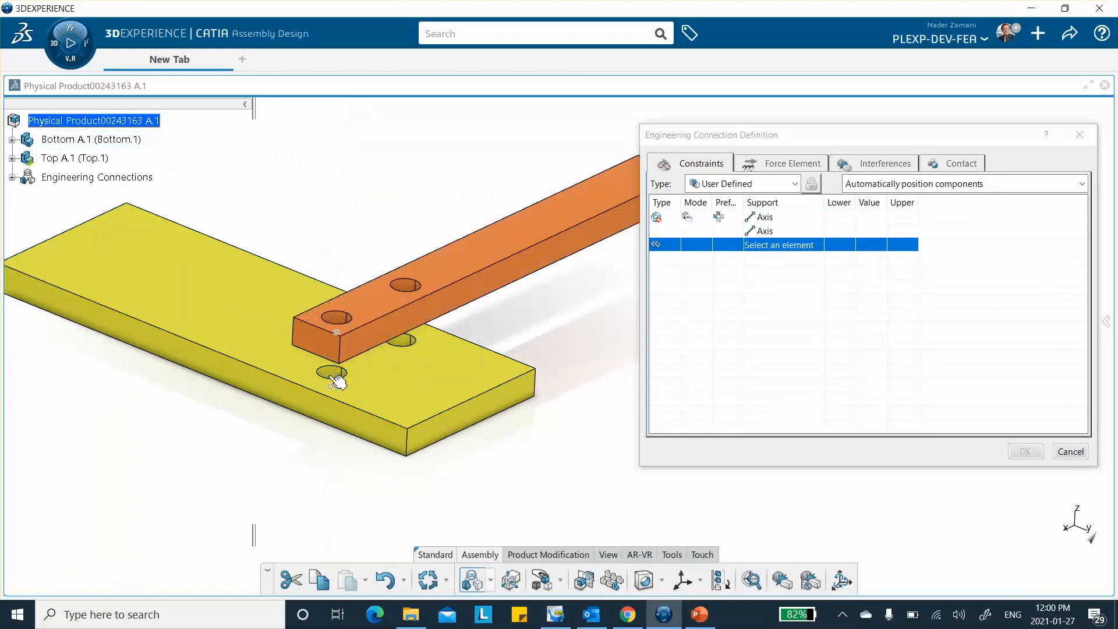
# Pick the axis of the Top bar's second hole and cancel the engineering connection
pyautogui.click(406, 288)
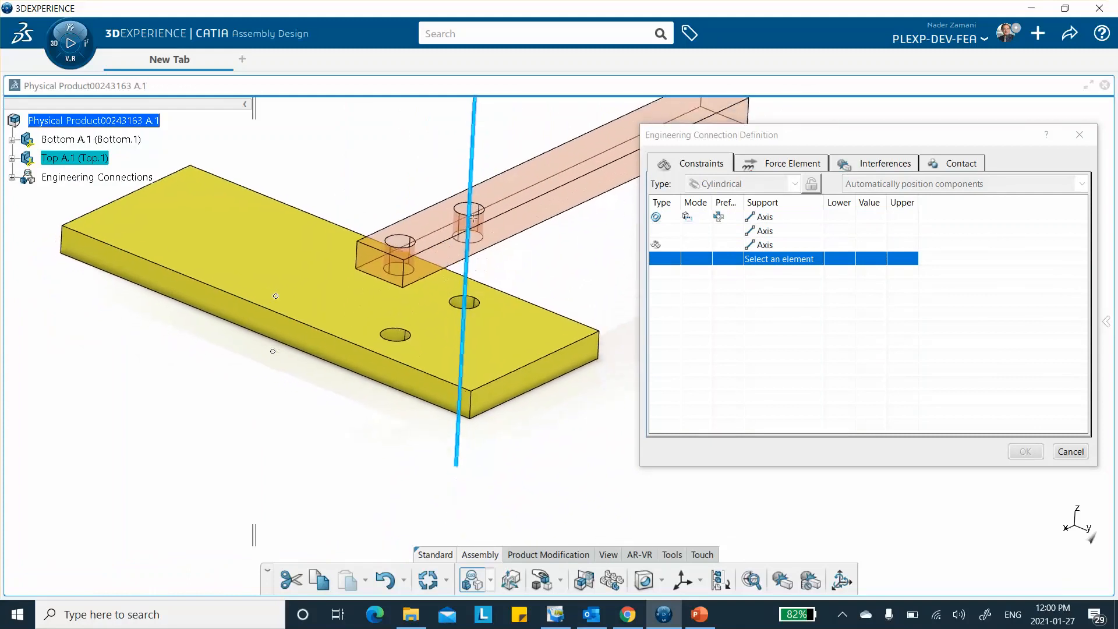
pyautogui.press('Escape')
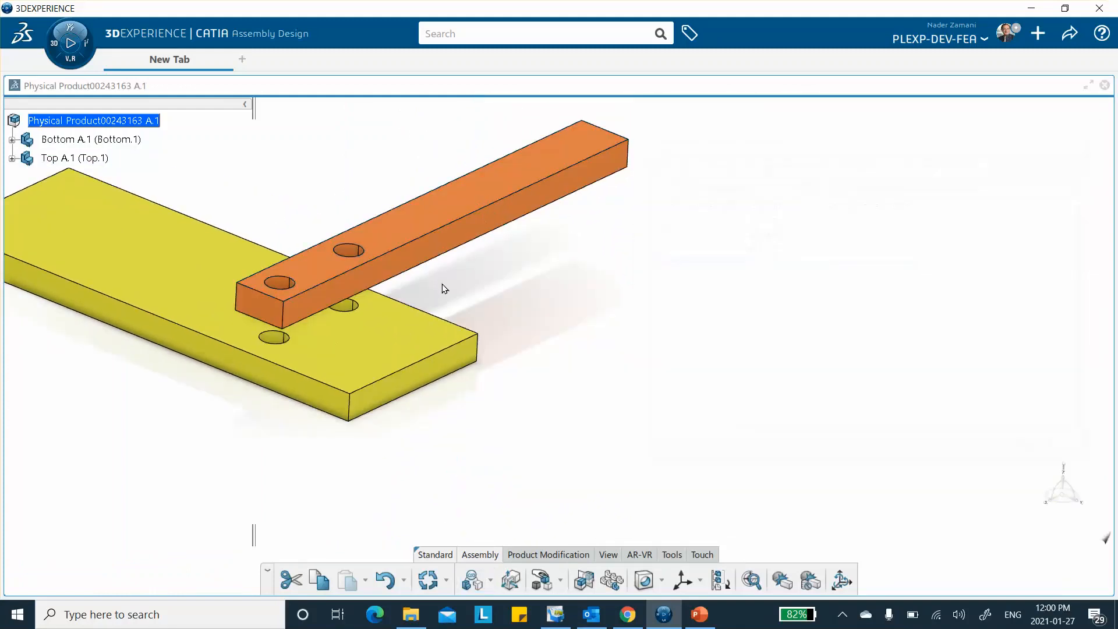
# Start a new engineering connection and pair the axes of both Top bar holes with the matching hole axes in the Bottom plate
pyautogui.moveTo(496, 280); pyautogui.dragTo(695, 292, button='middle')
pyautogui.click(471, 579)
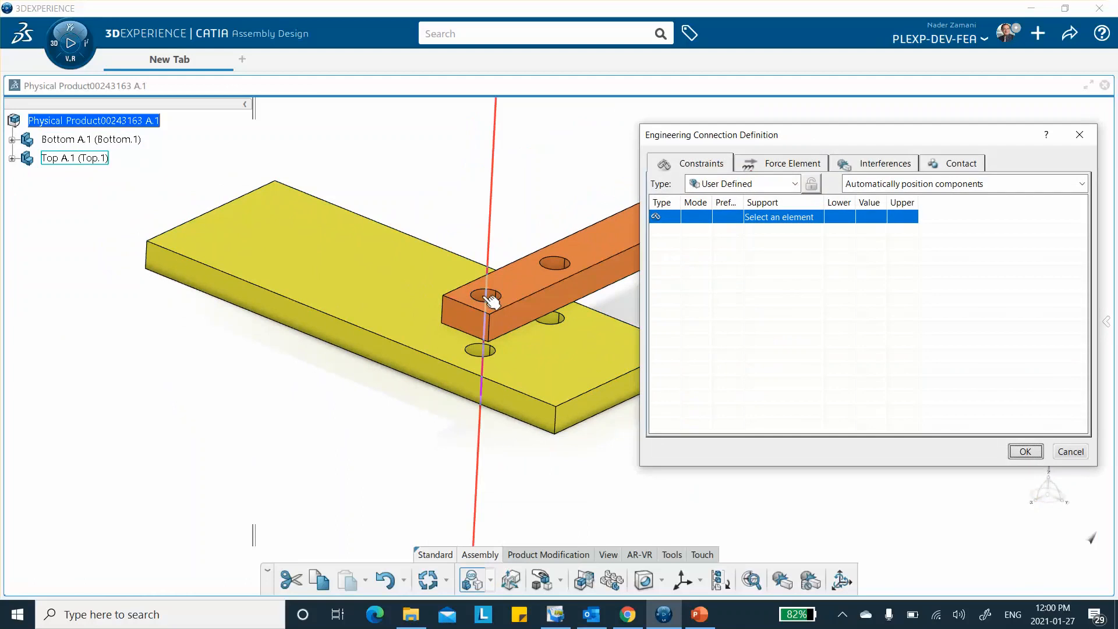
pyautogui.click(491, 300)
pyautogui.click(481, 353)
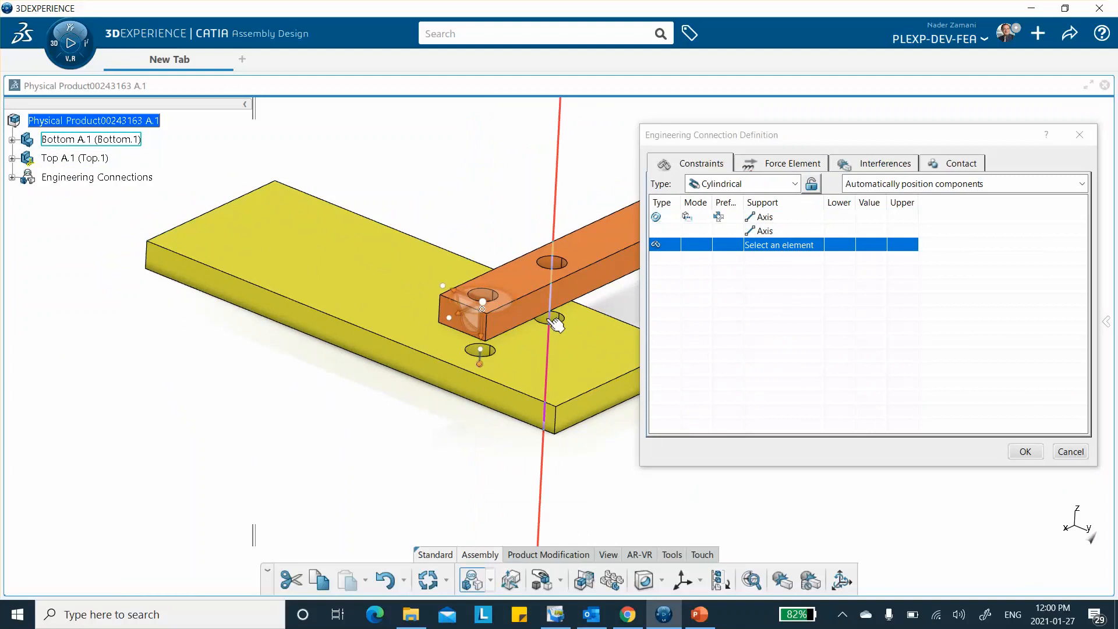
pyautogui.click(548, 271)
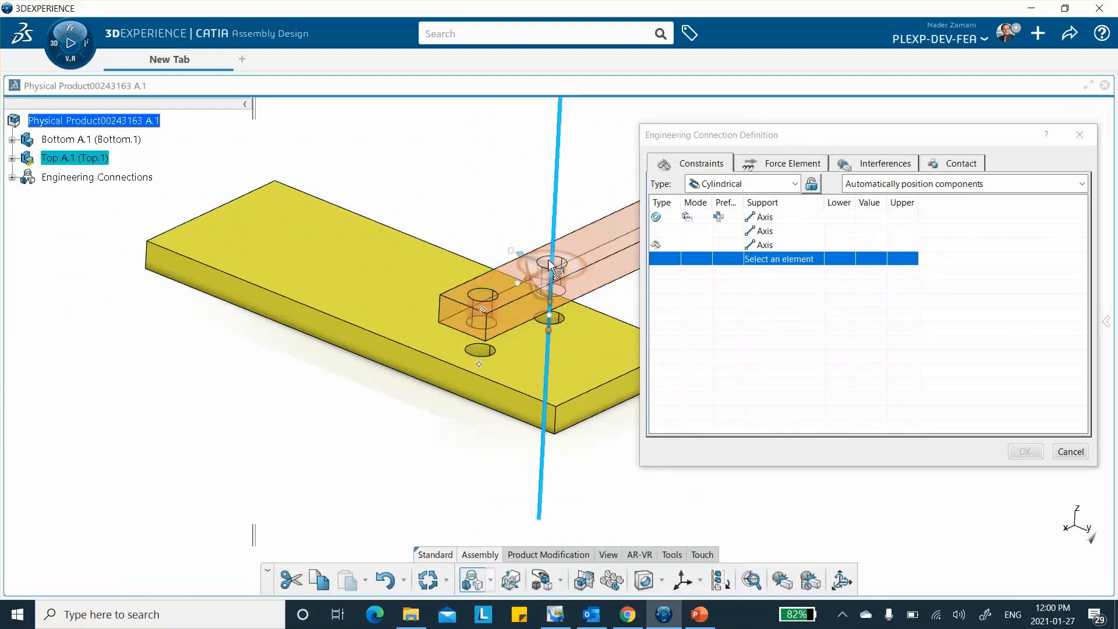
pyautogui.click(549, 322)
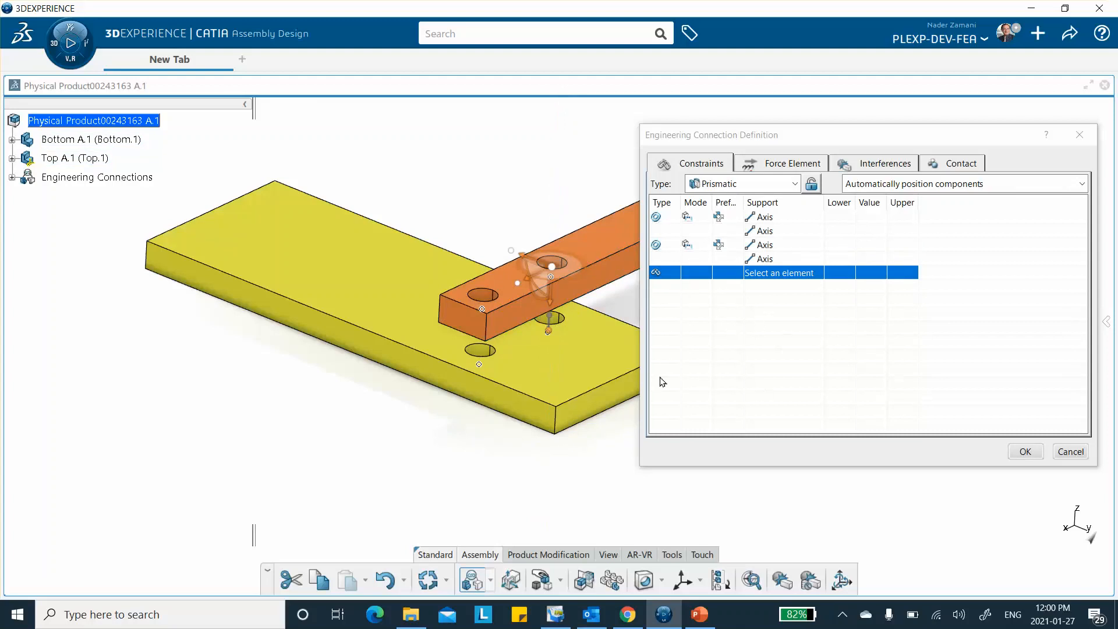
# Add the Bottom plate's upper face and the Top bar's underside as mating faces and confirm the connection, declining the interference prompt
pyautogui.click(575, 367)
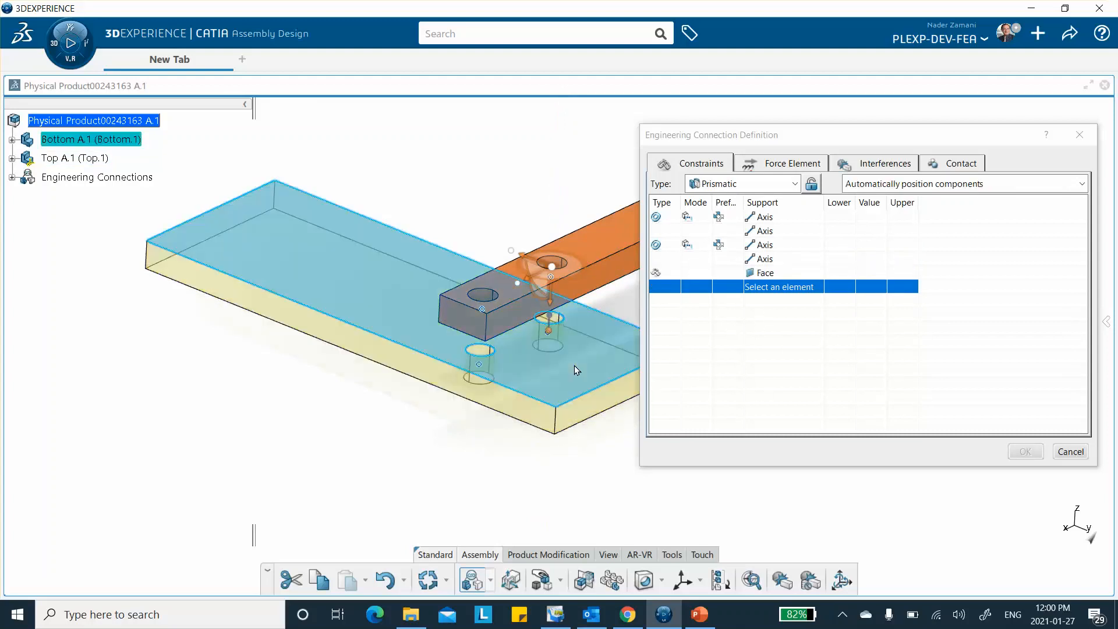
pyautogui.click(609, 214)
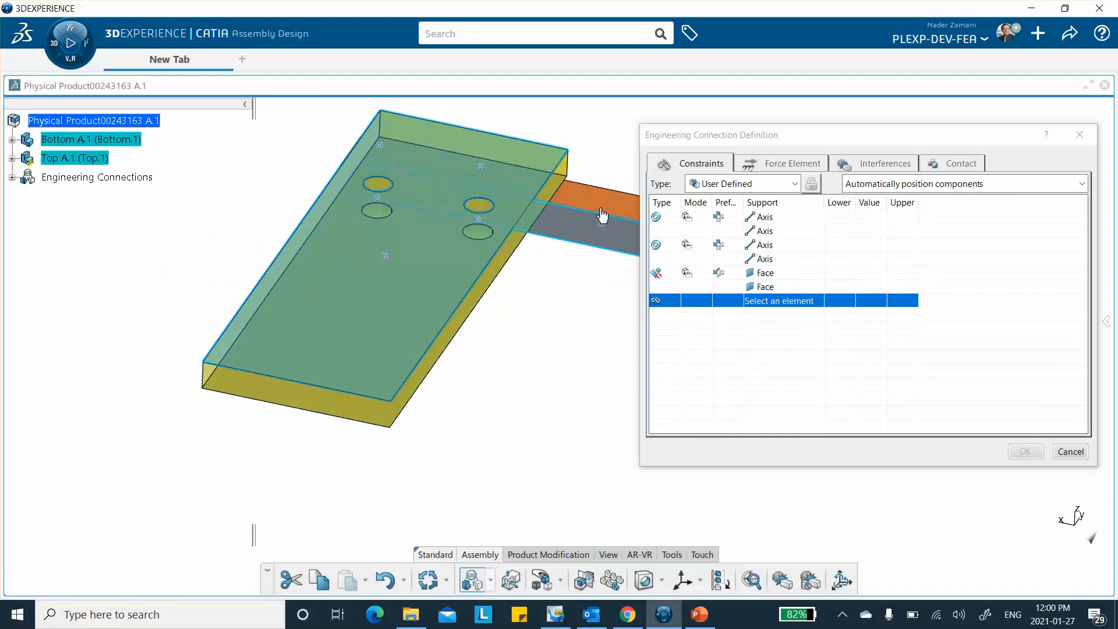
pyautogui.click(1029, 452)
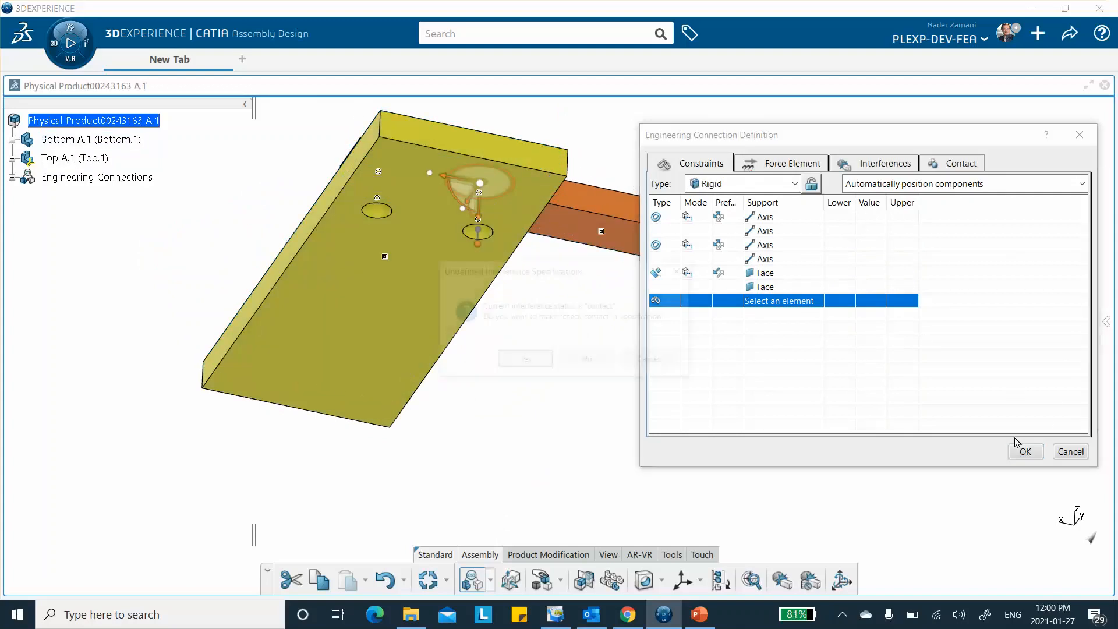
pyautogui.click(585, 362)
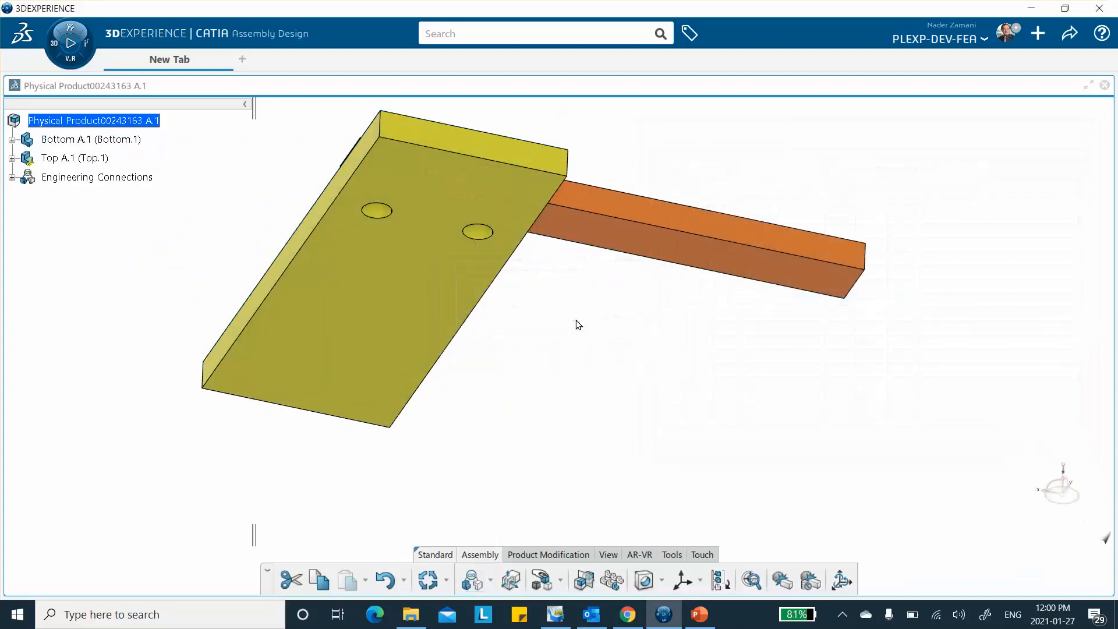
# Delete the rigid engineering connection listed under the Bottom part's connections
pyautogui.moveTo(509, 230); pyautogui.dragTo(449, 260, button='middle')
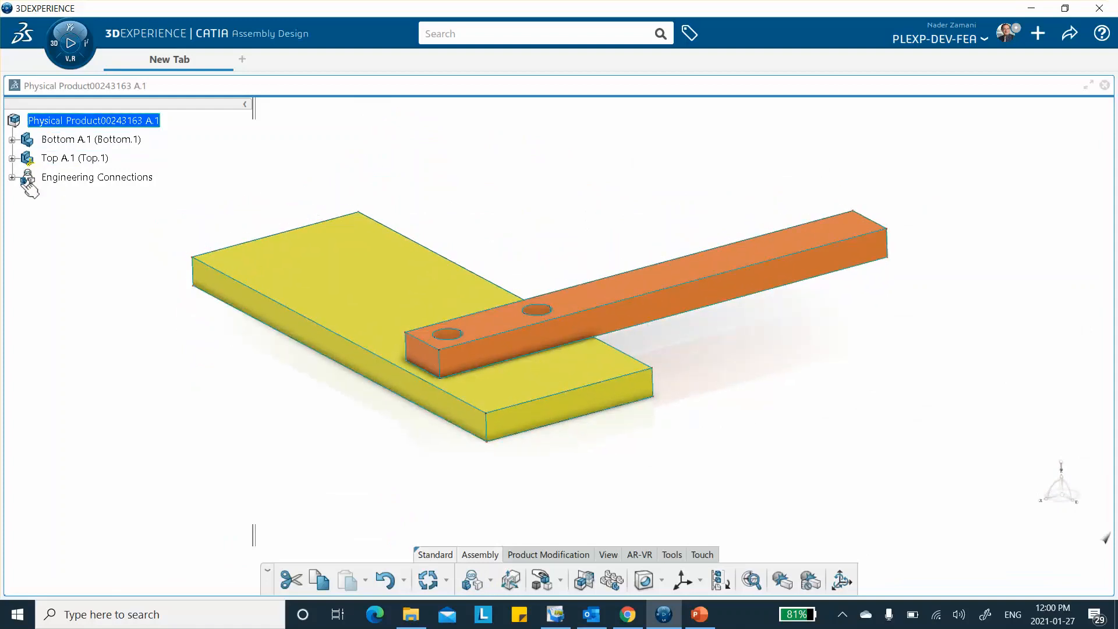
pyautogui.click(12, 141)
pyautogui.click(25, 196)
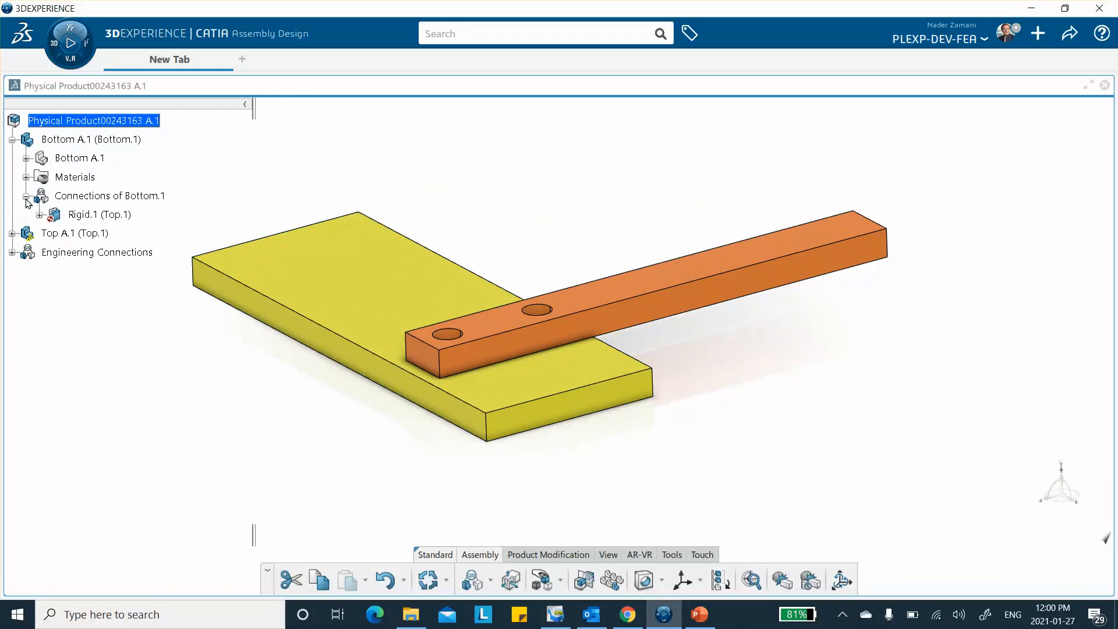
pyautogui.rightClick(111, 216)
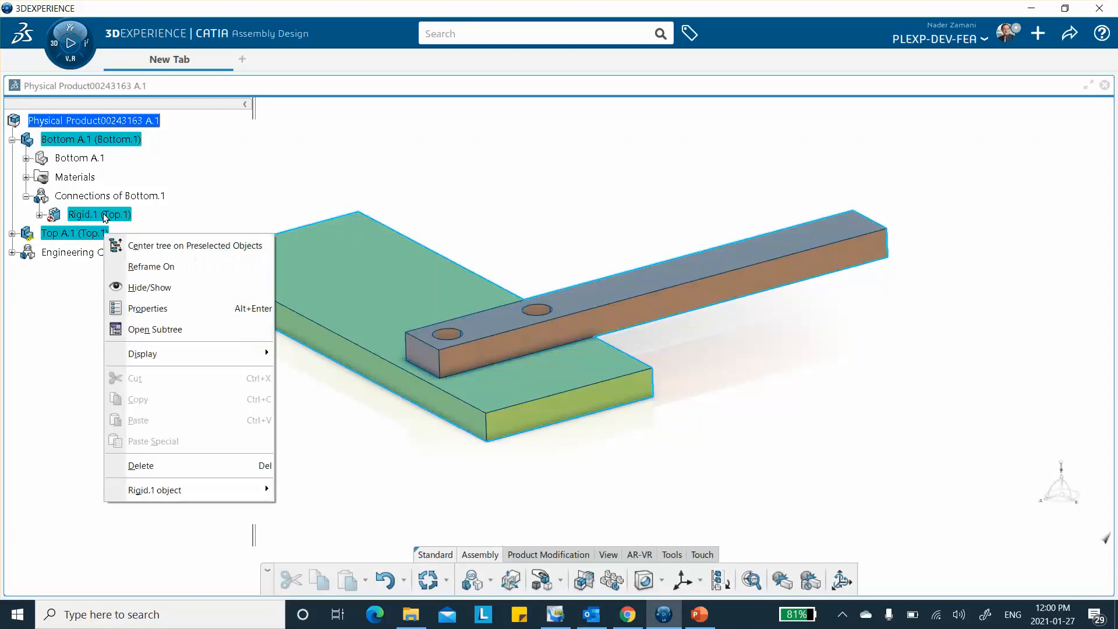
pyautogui.click(168, 472)
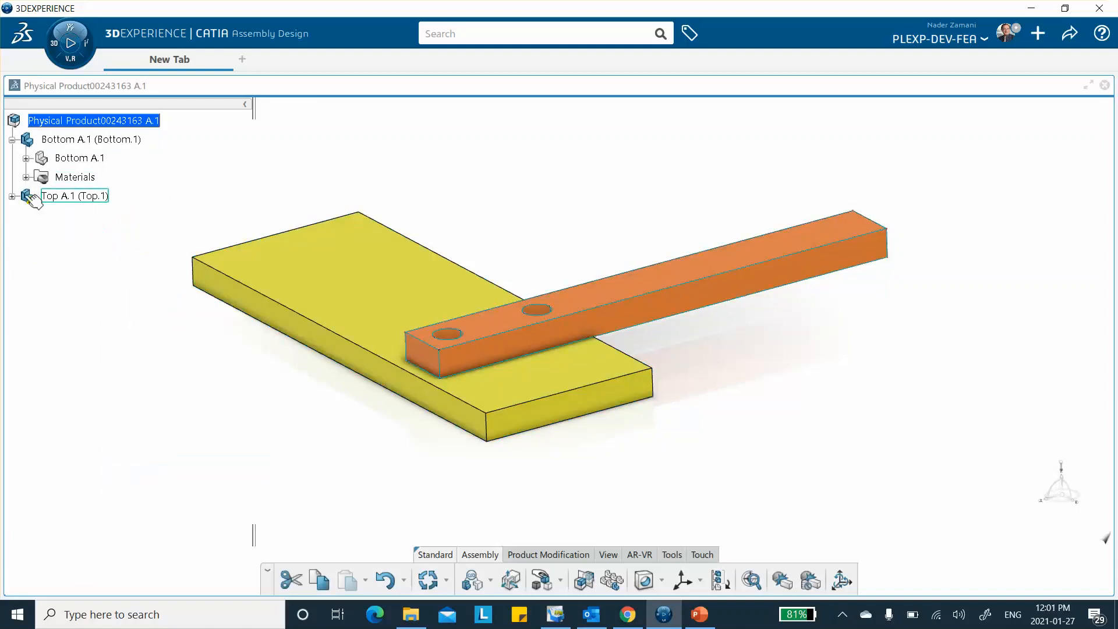
# Examine the materials assigned to the Bottom and Top parts in the tree
pyautogui.click(12, 197)
pyautogui.click(13, 197)
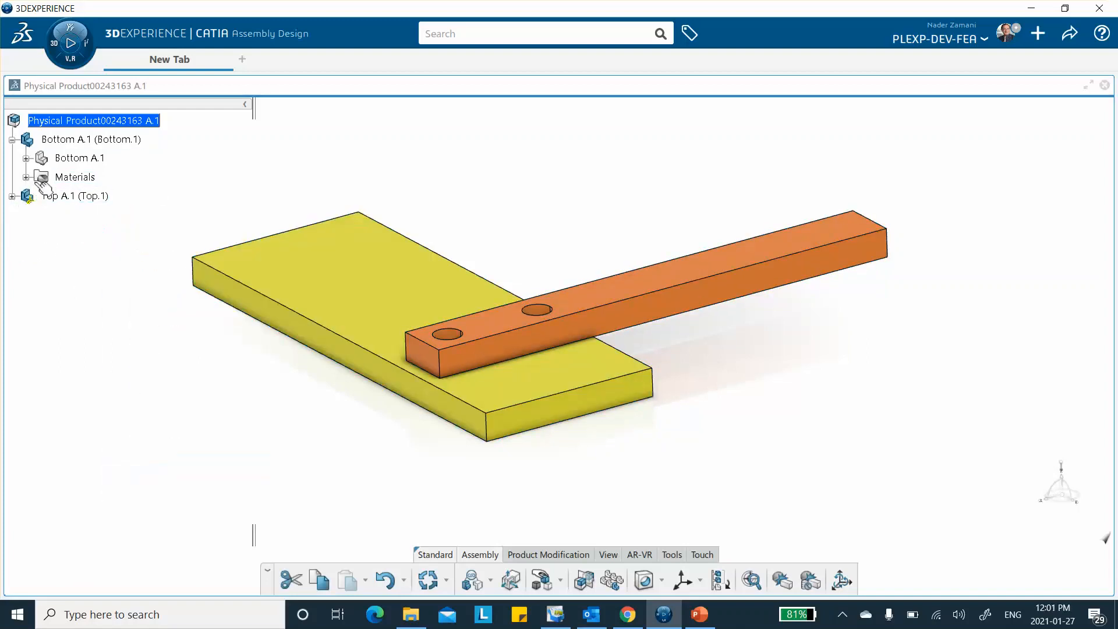
pyautogui.click(25, 177)
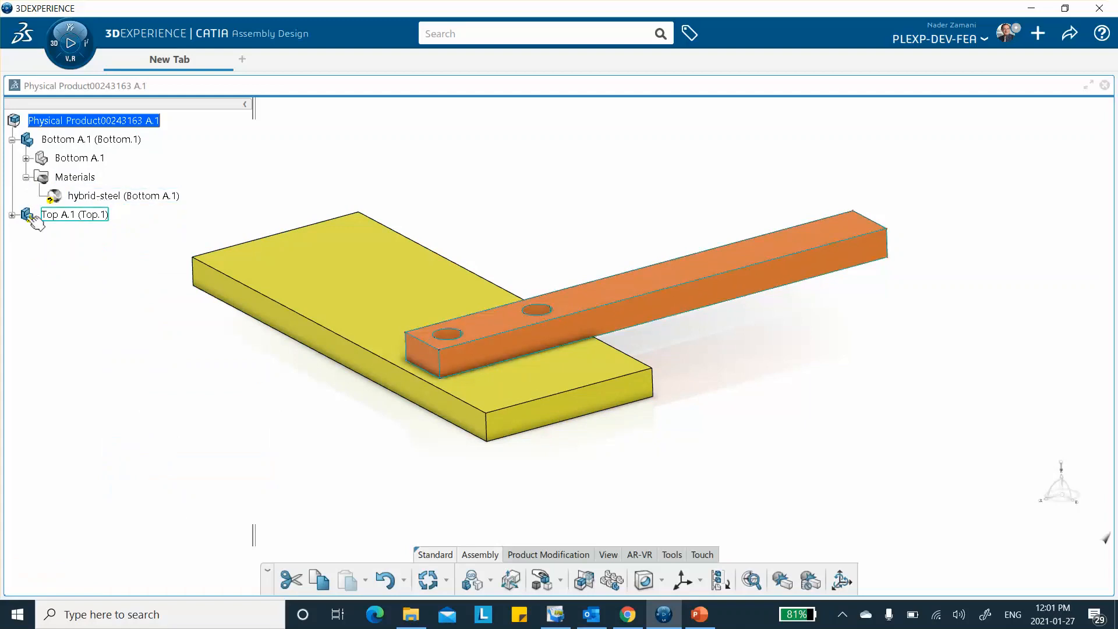
pyautogui.click(12, 215)
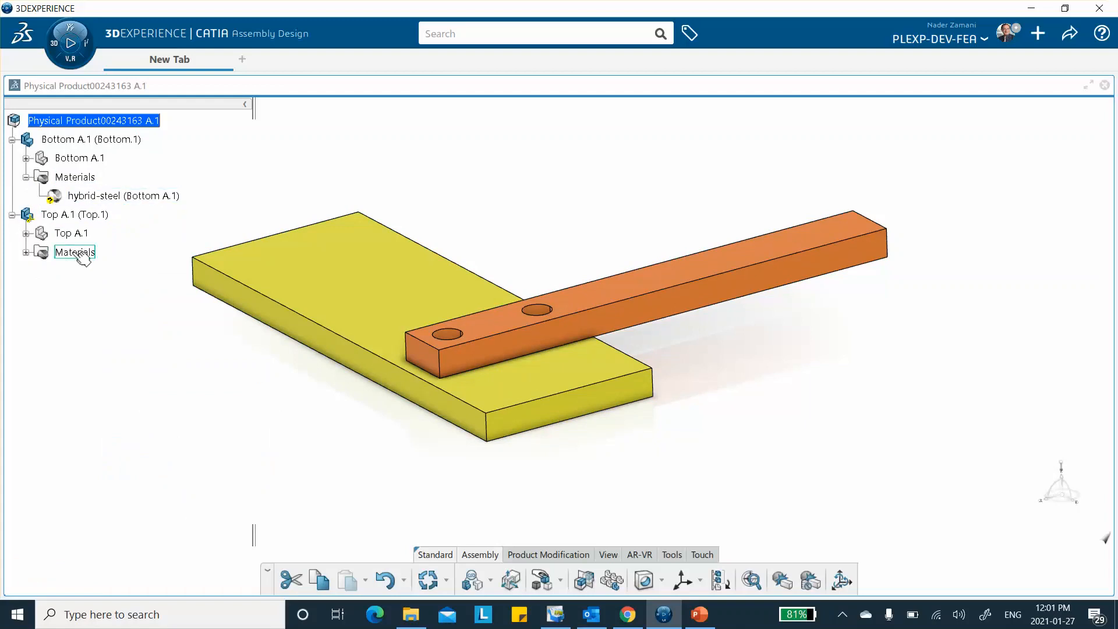
pyautogui.click(26, 253)
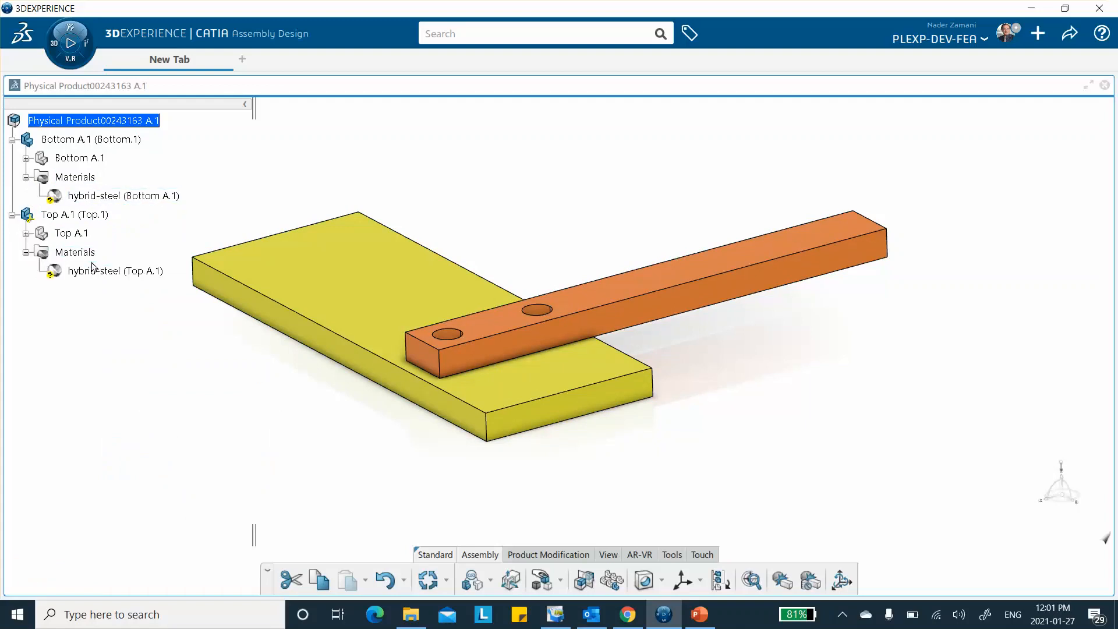
# Update the assembly and save it
pyautogui.click(432, 586)
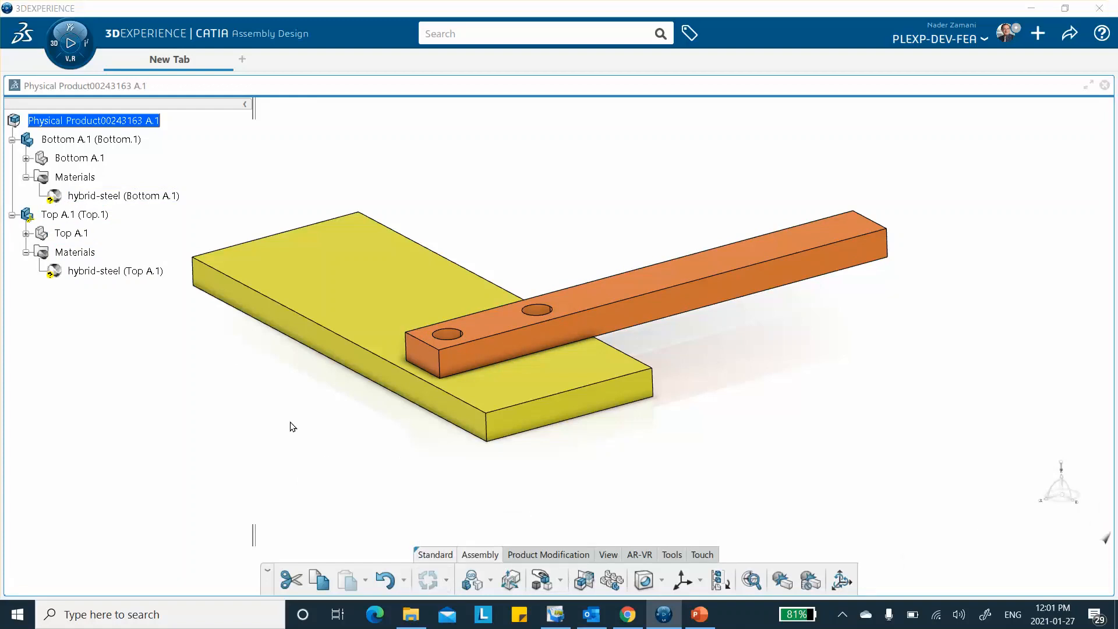
pyautogui.click(94, 197)
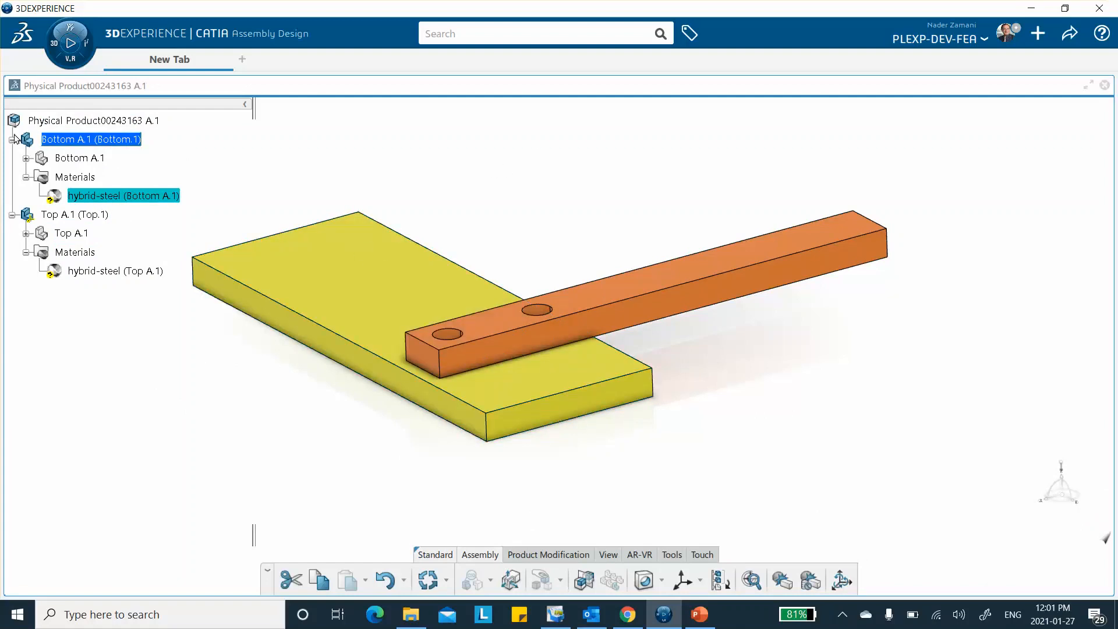
pyautogui.click(1070, 34)
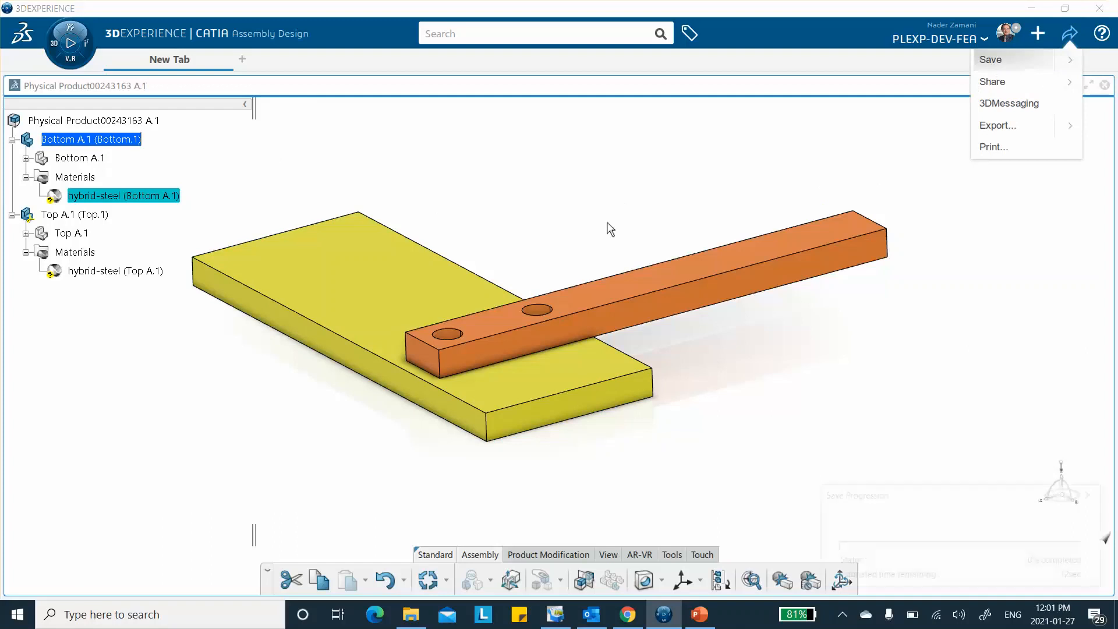
pyautogui.click(992, 60)
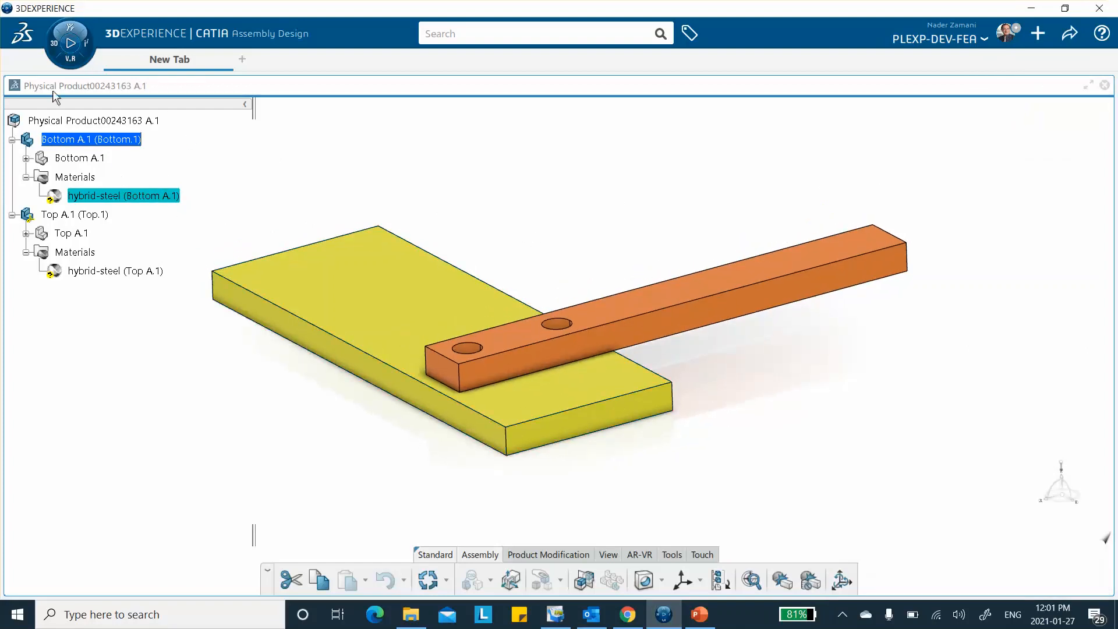
# Activate the root product, switch to Structural Model Creation and create a finite element model with main bodies as supports and automatic initialization
pyautogui.click(70, 63)
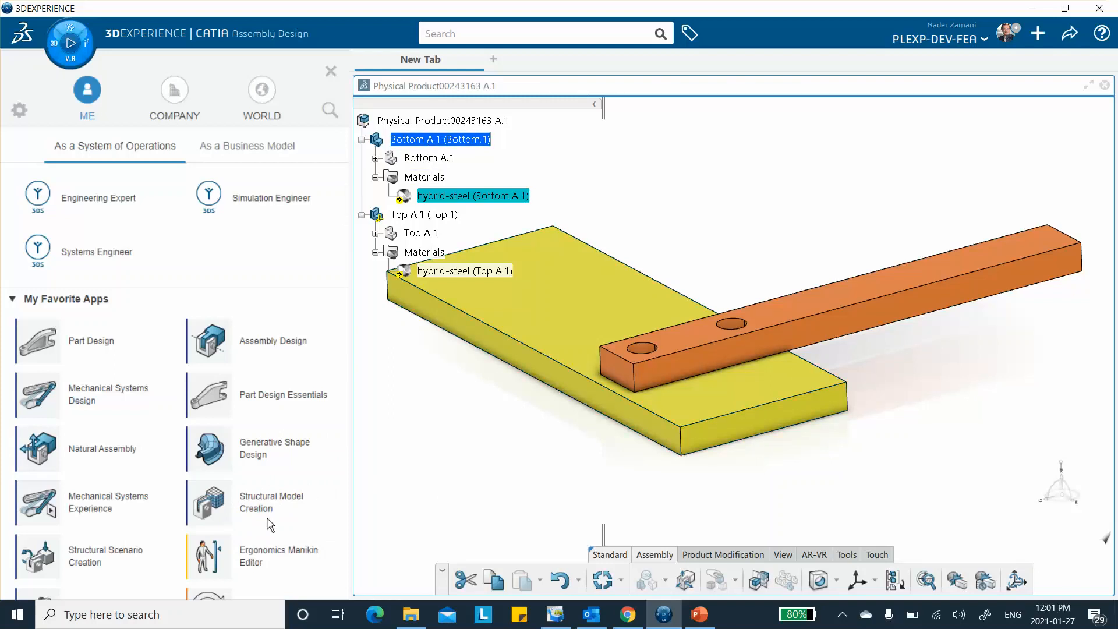
pyautogui.scroll(4, 255, 515)
pyautogui.scroll(-3, 249, 467)
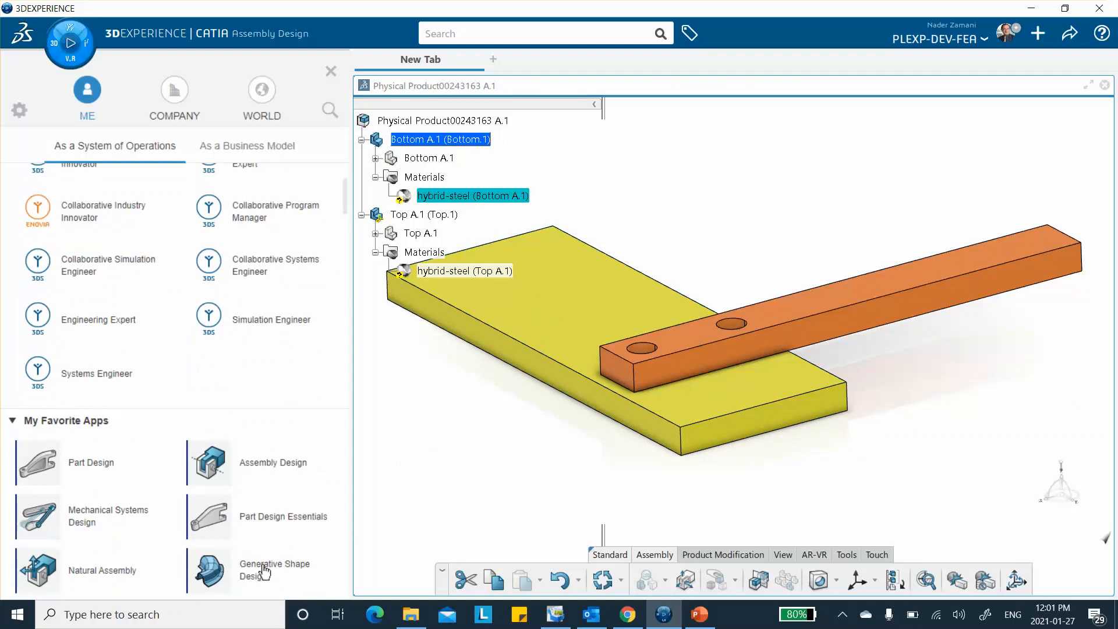
pyautogui.scroll(-3, 281, 495)
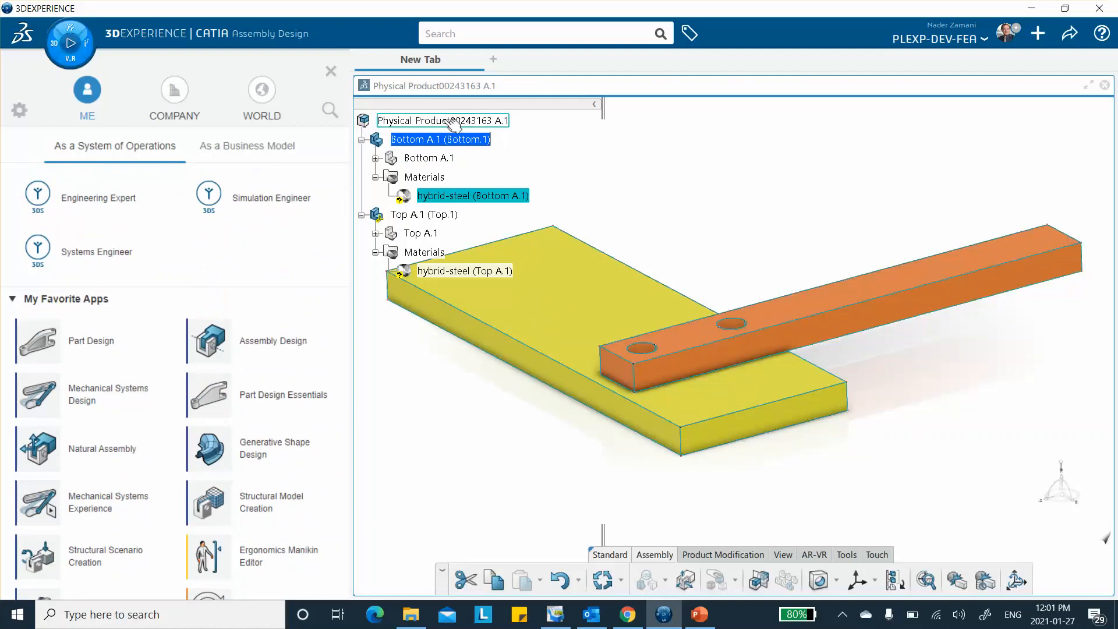
pyautogui.click(483, 123)
pyautogui.doubleClick(483, 122)
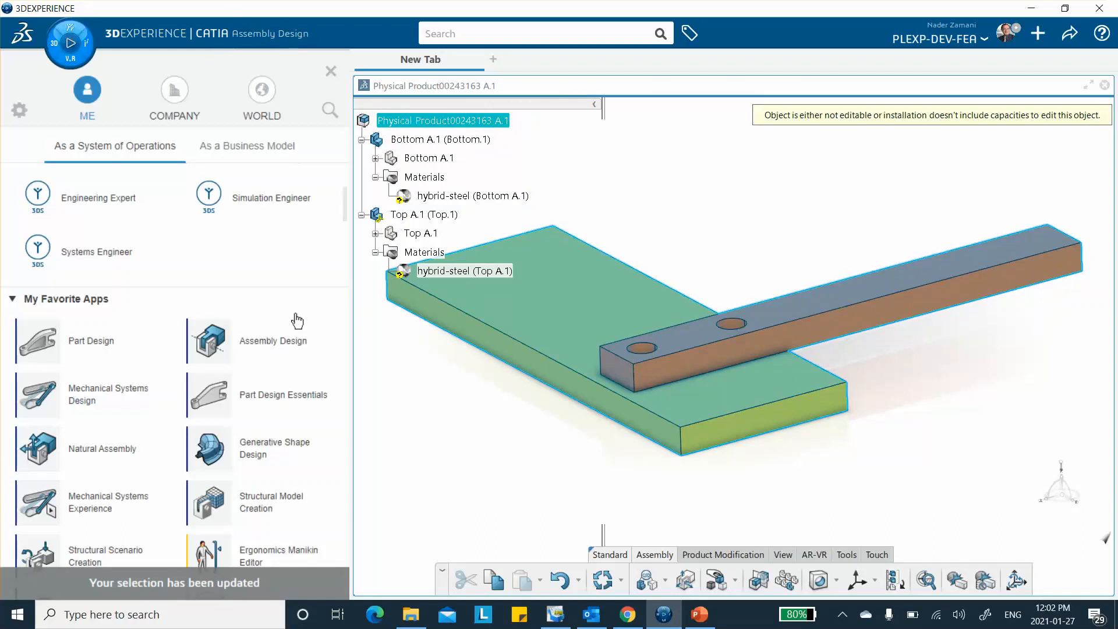
pyautogui.click(260, 510)
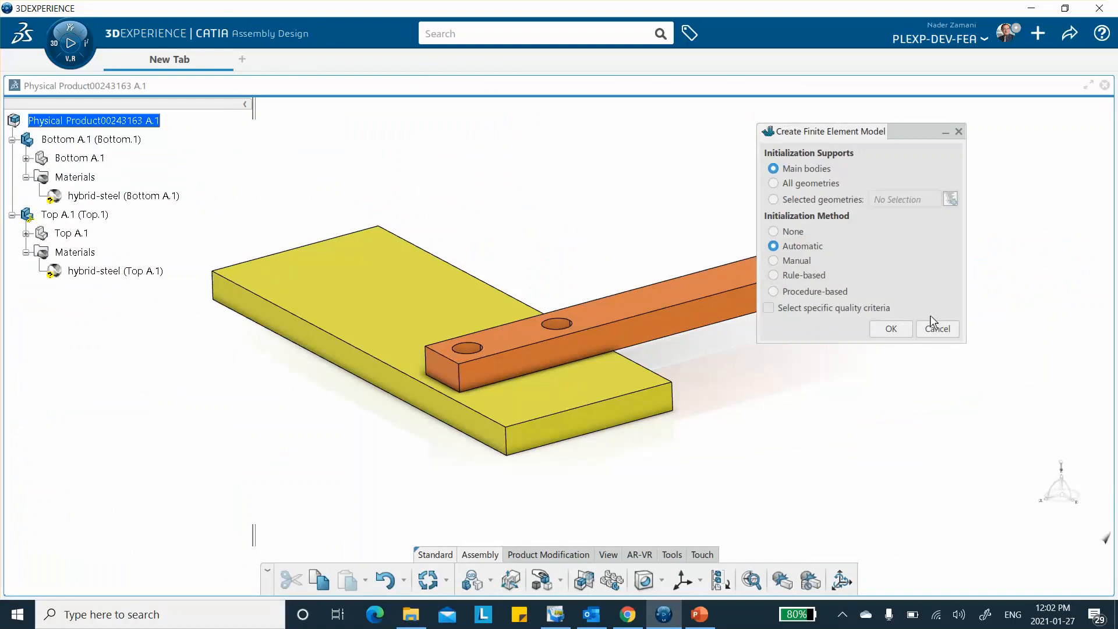
pyautogui.click(891, 329)
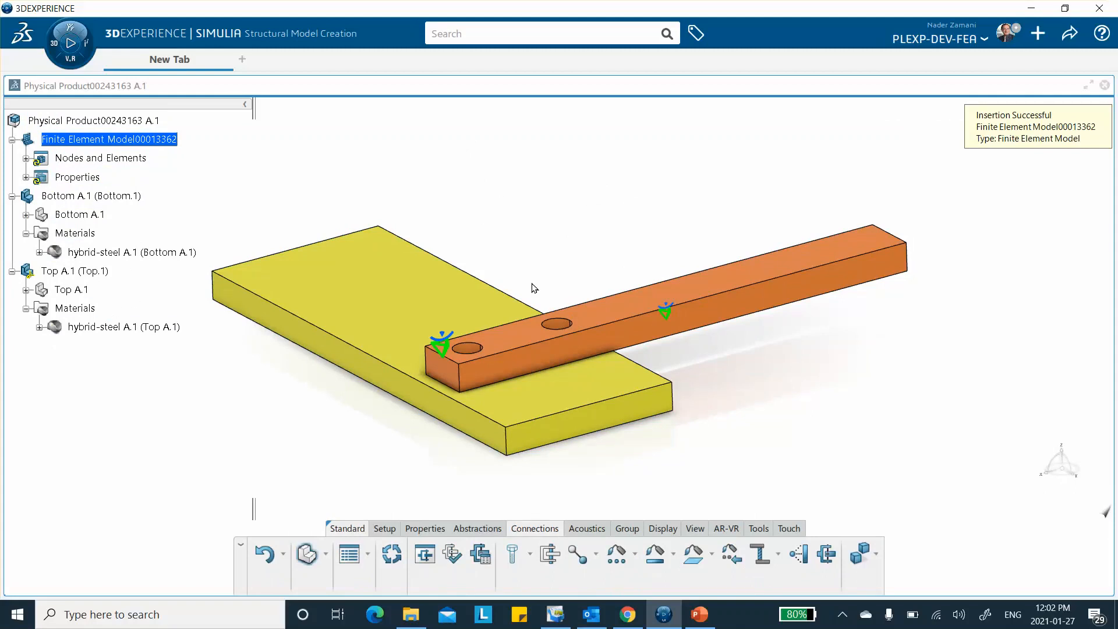
pyautogui.click(529, 556)
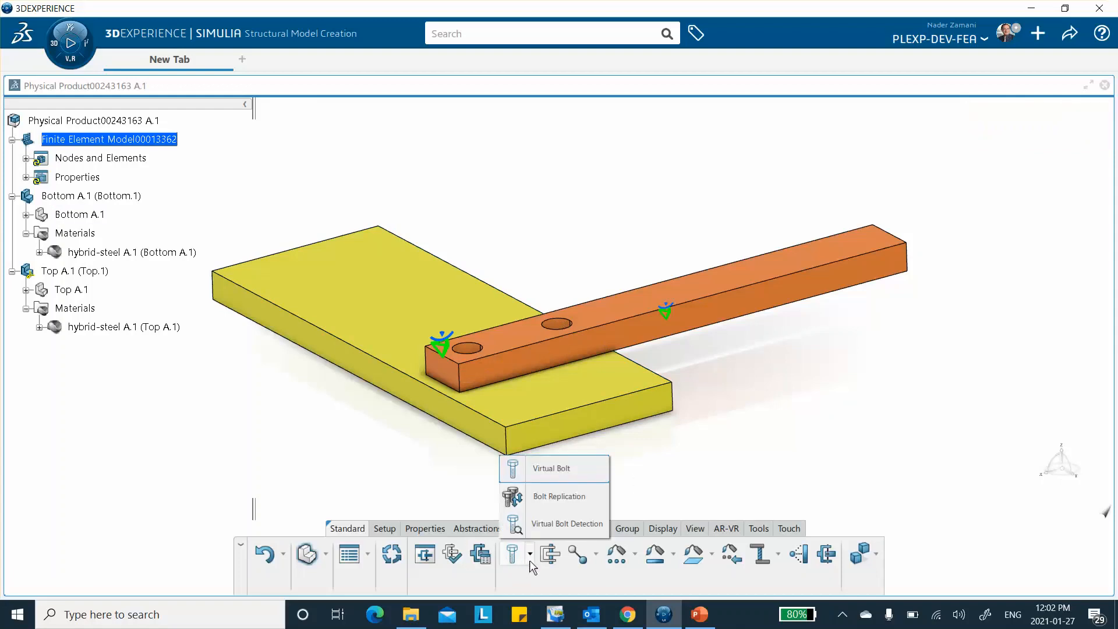
pyautogui.click(542, 471)
pyautogui.moveTo(440, 268); pyautogui.dragTo(889, 152)
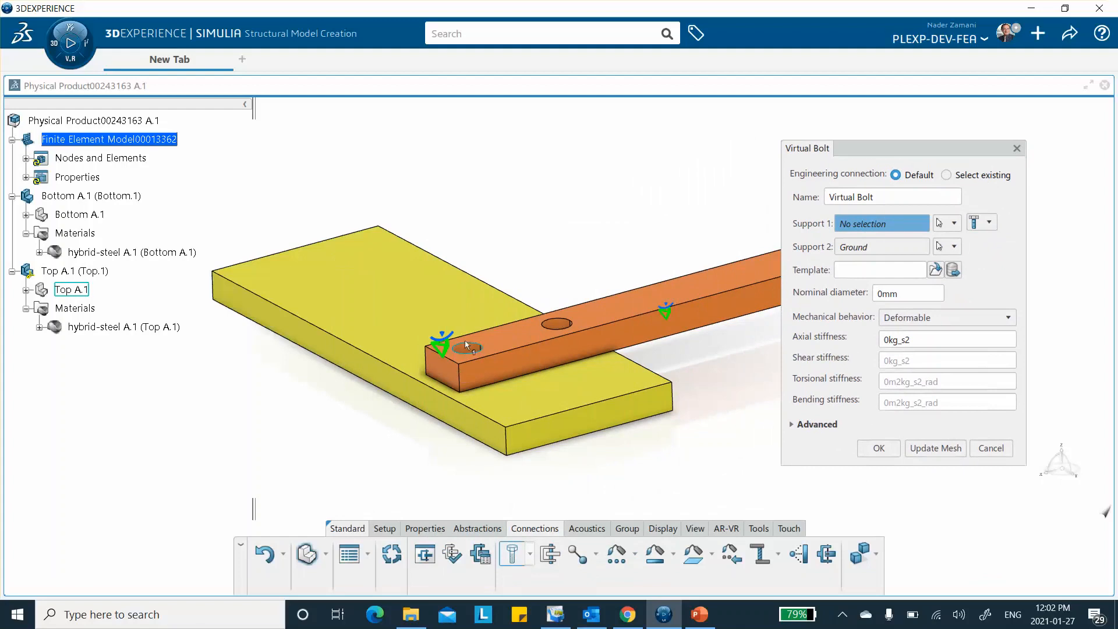
pyautogui.scroll(5, 466, 347)
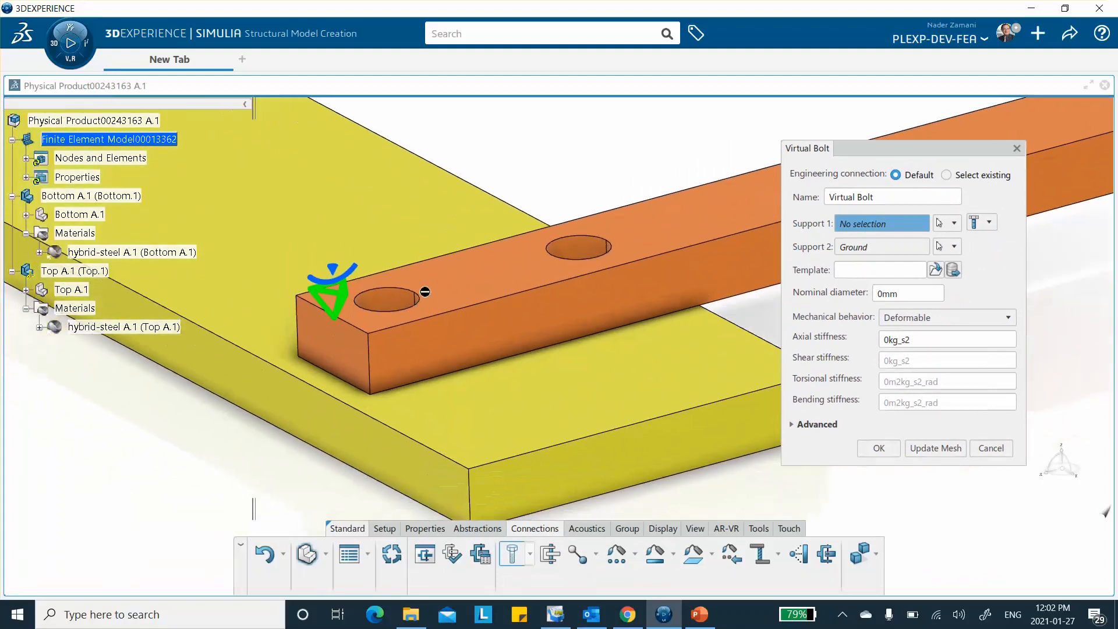
pyautogui.click(383, 302)
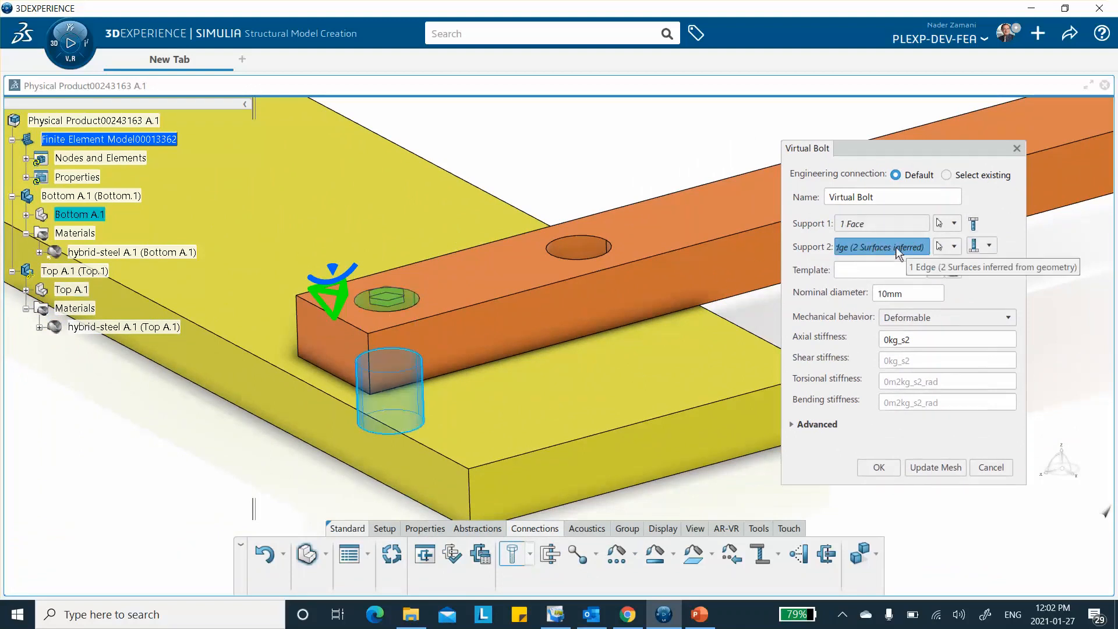
pyautogui.click(984, 467)
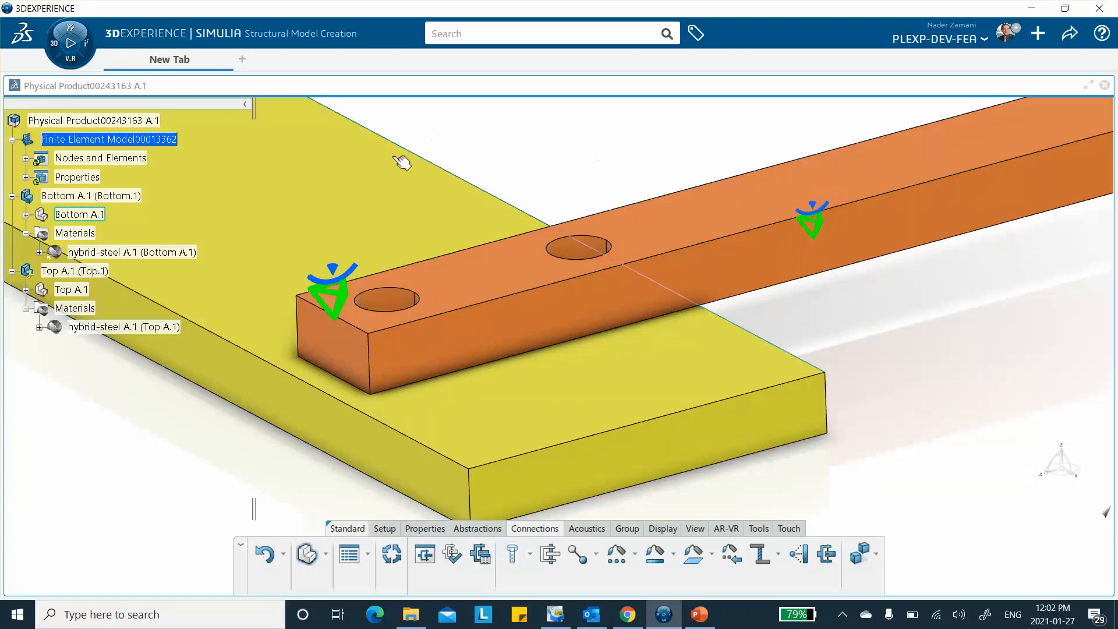
# Define a virtual bolt through the hole nearest the Top bar's end, supported by the Top hole and the matching Bottom hole
pyautogui.click(512, 555)
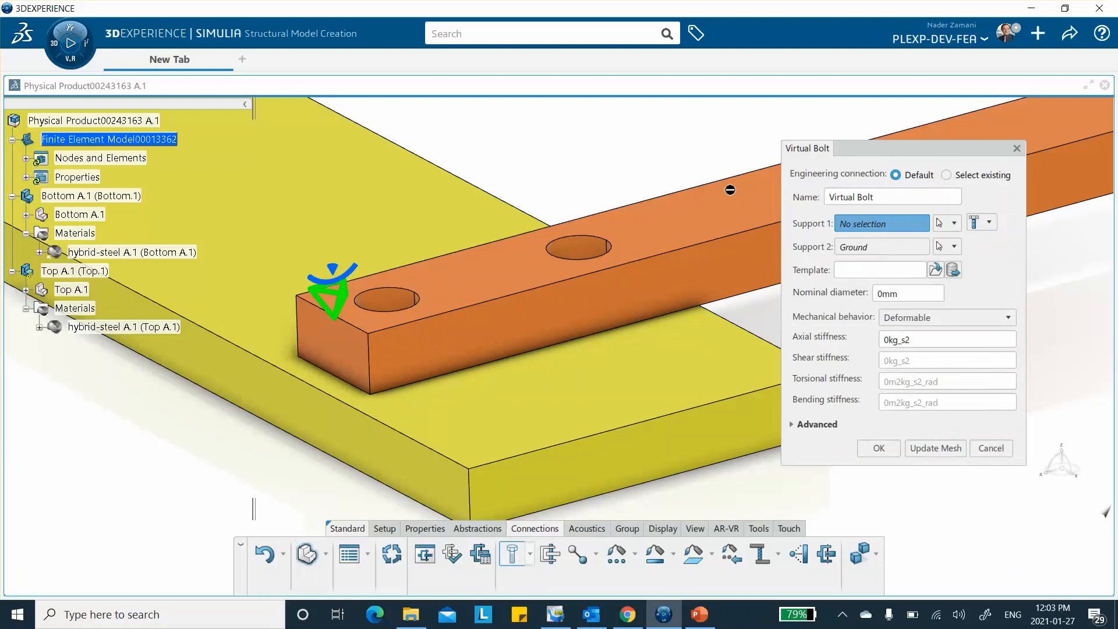
pyautogui.click(379, 301)
pyautogui.moveTo(443, 449); pyautogui.dragTo(462, 420, button='middle')
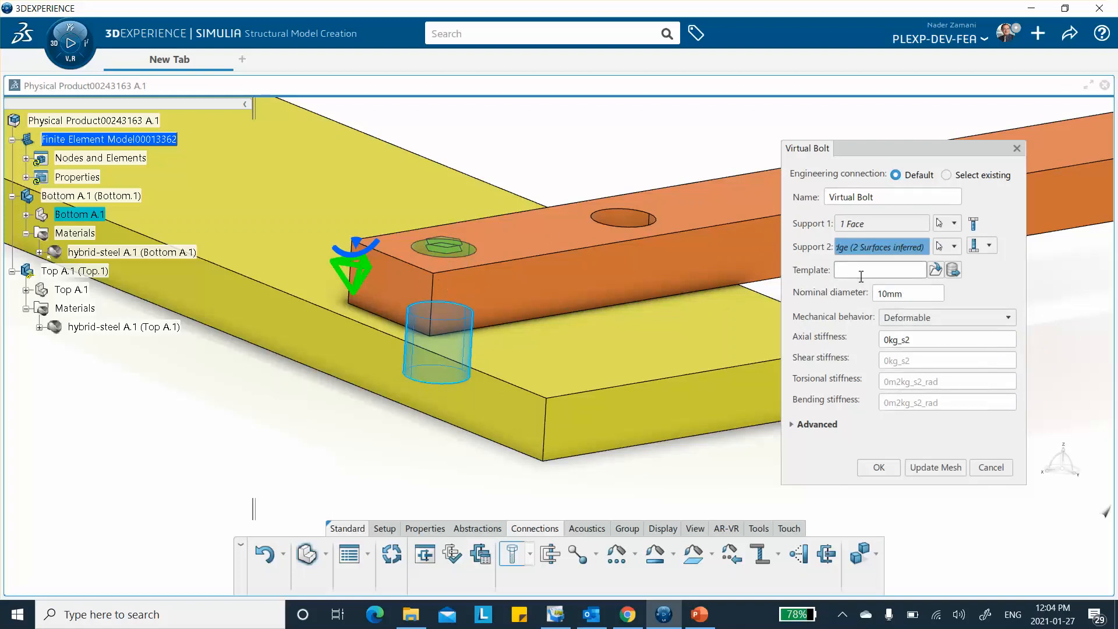
# Set the first virtual bolt's axial stiffness to 1E6 kg_s2, update its mesh and accept the bolt
pyautogui.click(888, 341)
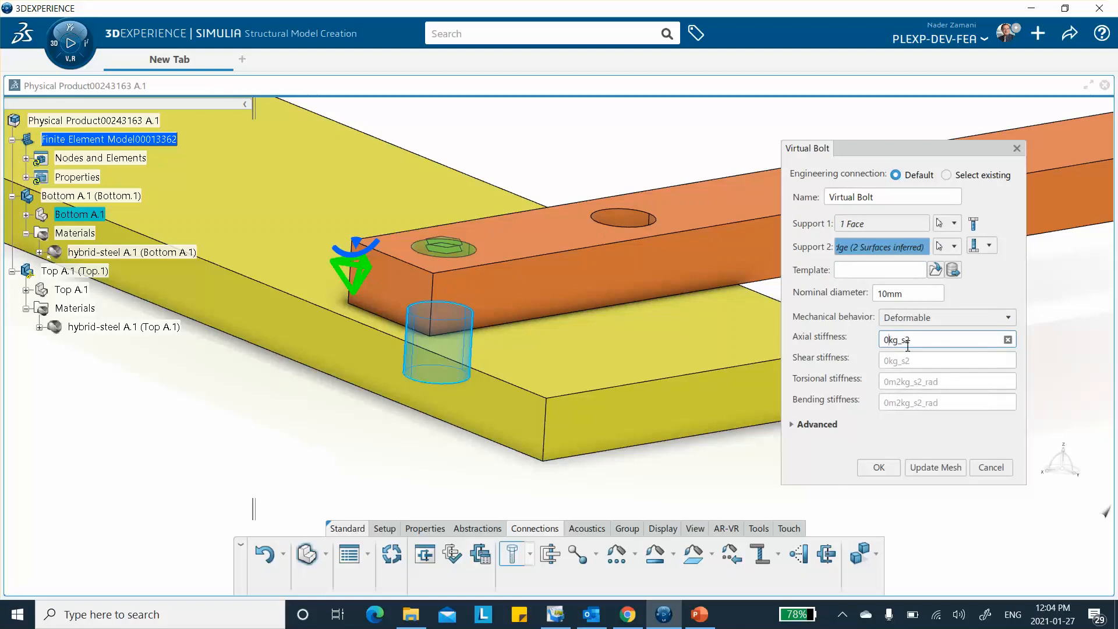
pyautogui.press('BackSpace')
pyautogui.write('1')
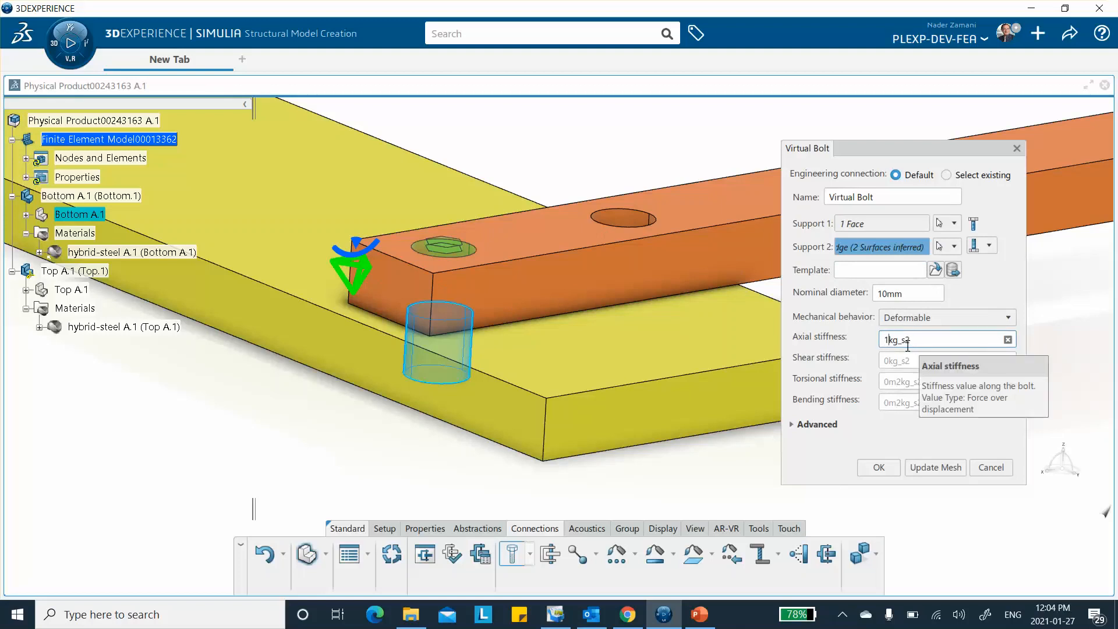
pyautogui.write('E6')
pyautogui.click(891, 427)
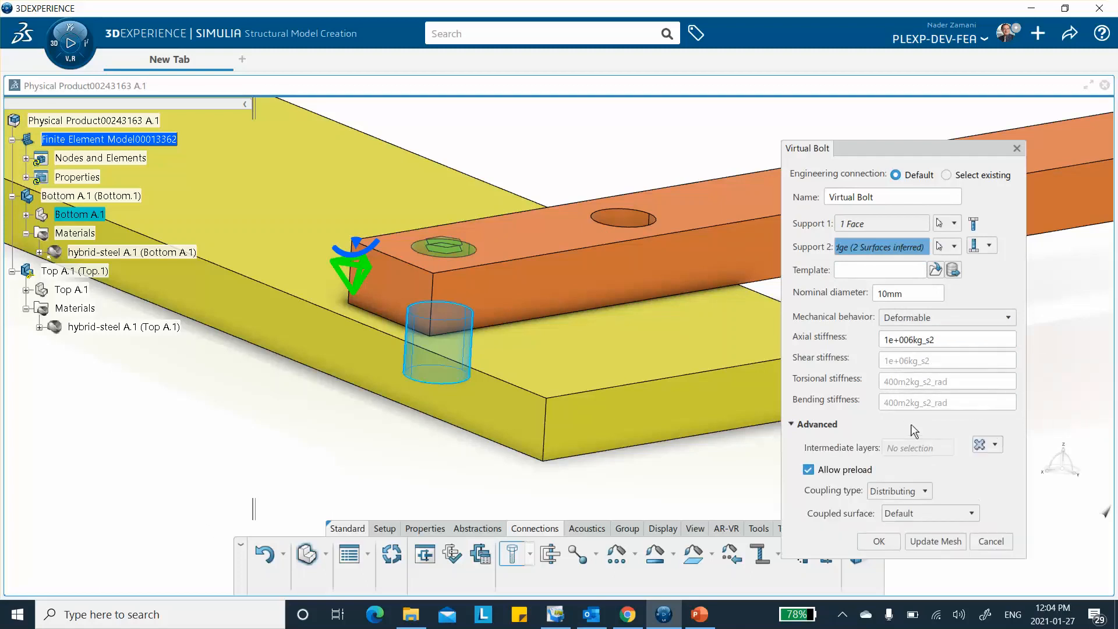
pyautogui.click(934, 541)
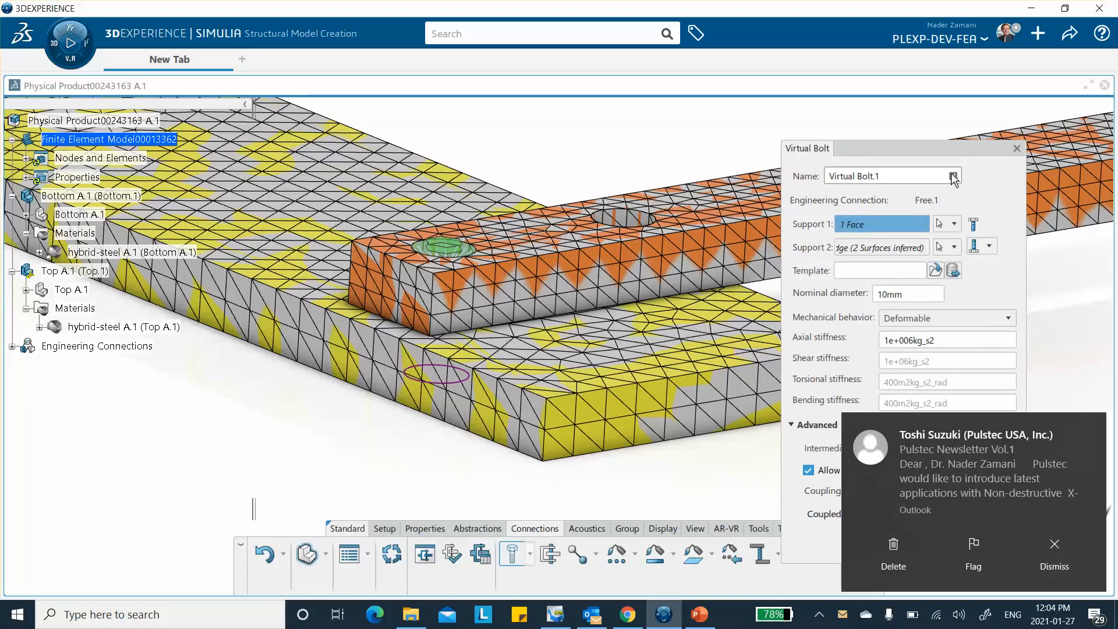
pyautogui.moveTo(937, 151); pyautogui.dragTo(711, 111)
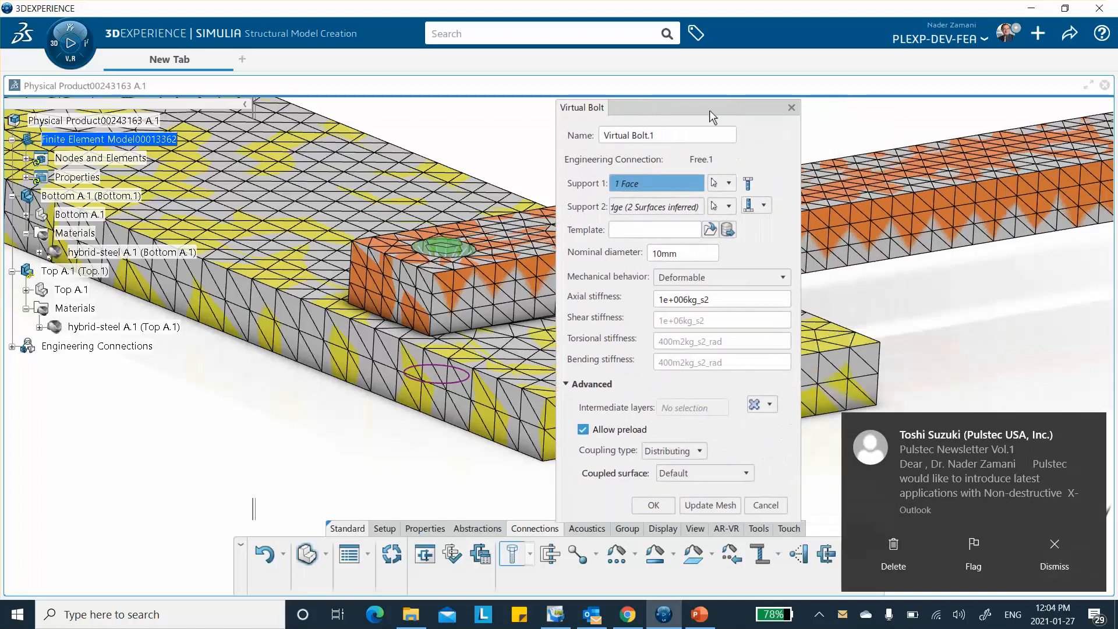
pyautogui.click(658, 508)
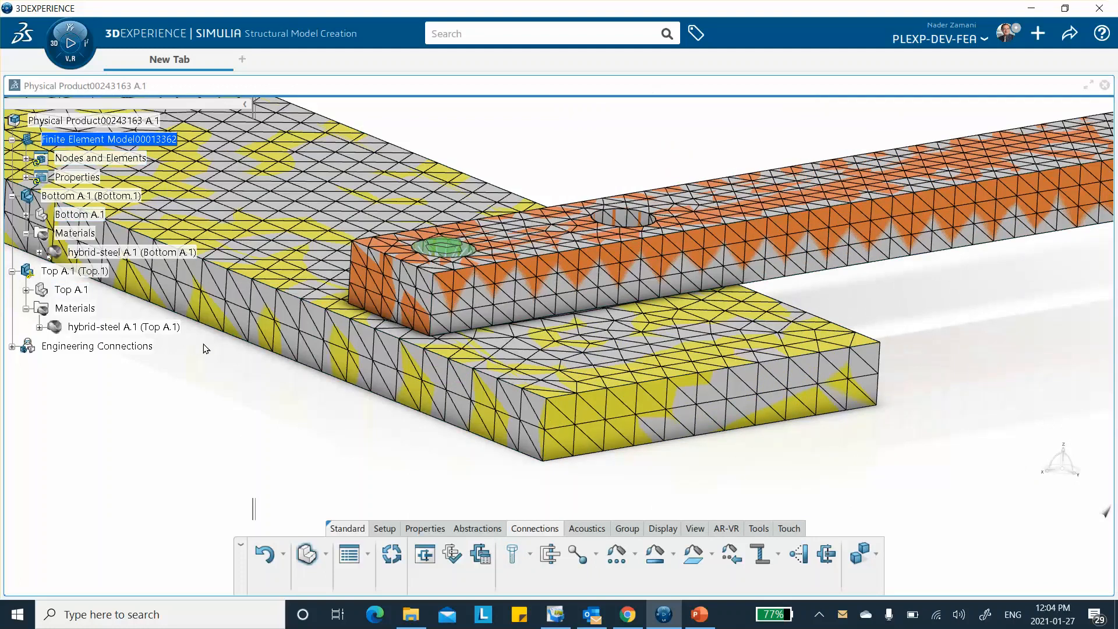
# Hide the FE model mesh with Visualization Management and move its dialog clear of the parts
pyautogui.rightClick(232, 401)
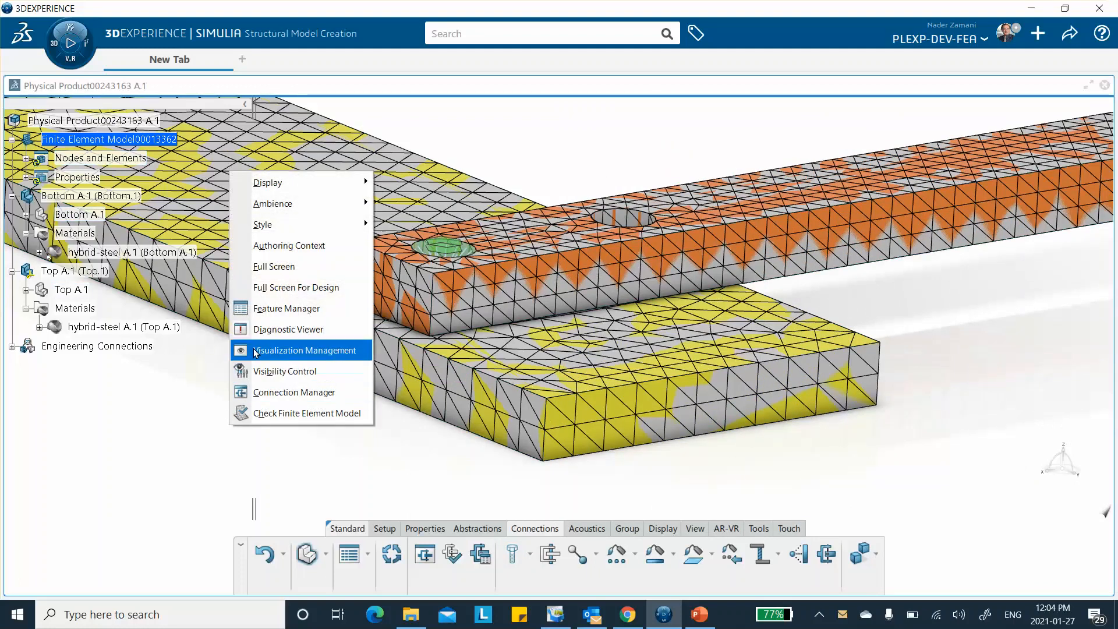
pyautogui.click(289, 357)
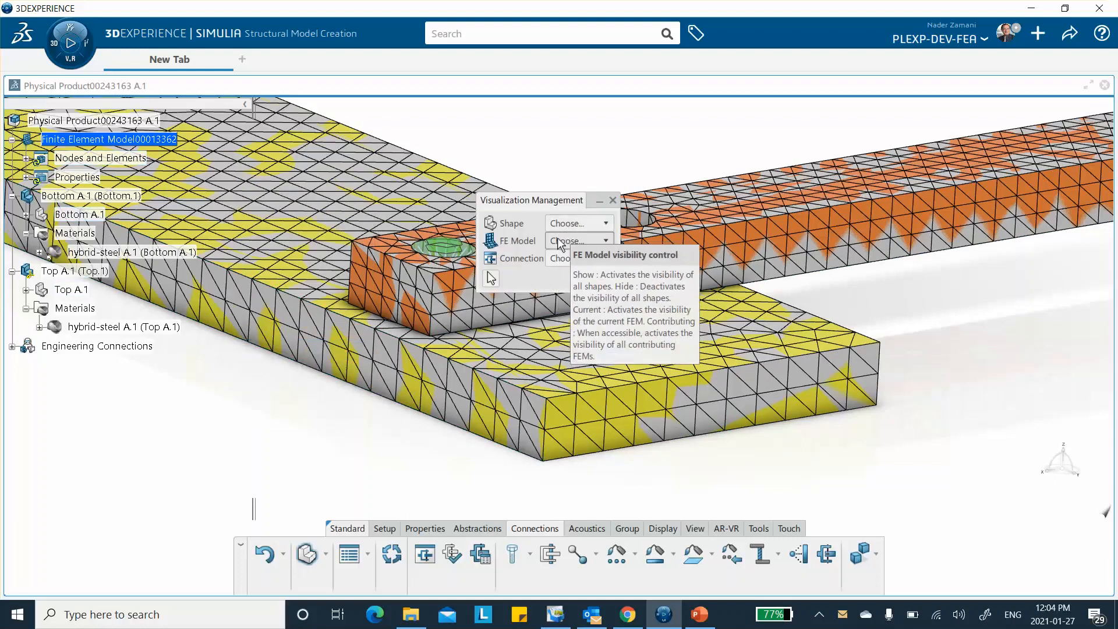
pyautogui.click(573, 241)
pyautogui.click(572, 279)
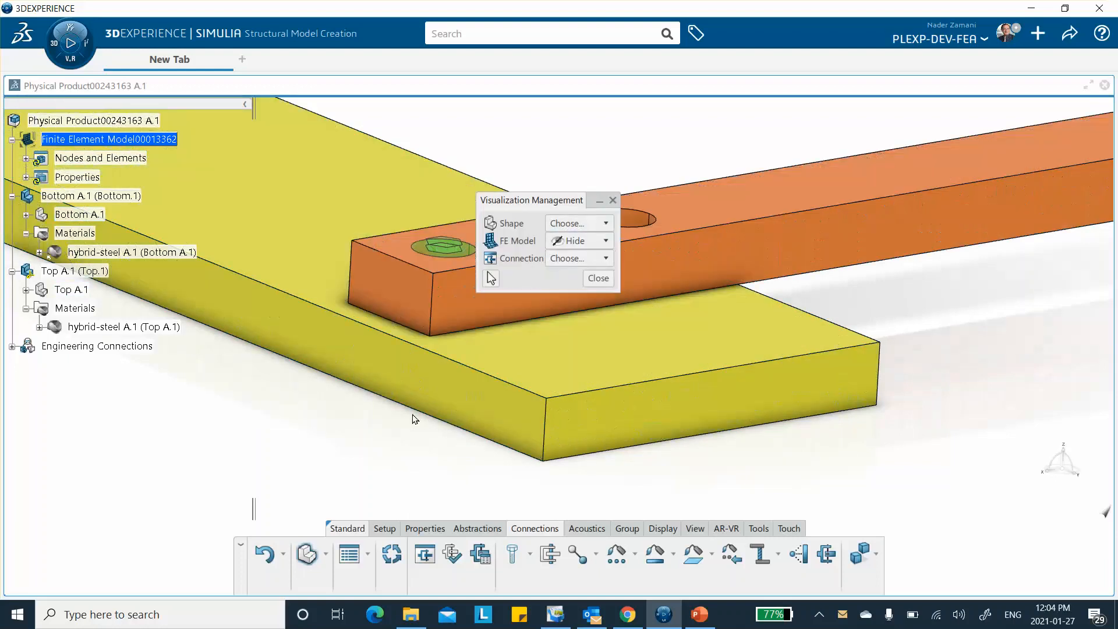
pyautogui.moveTo(541, 204); pyautogui.dragTo(941, 266)
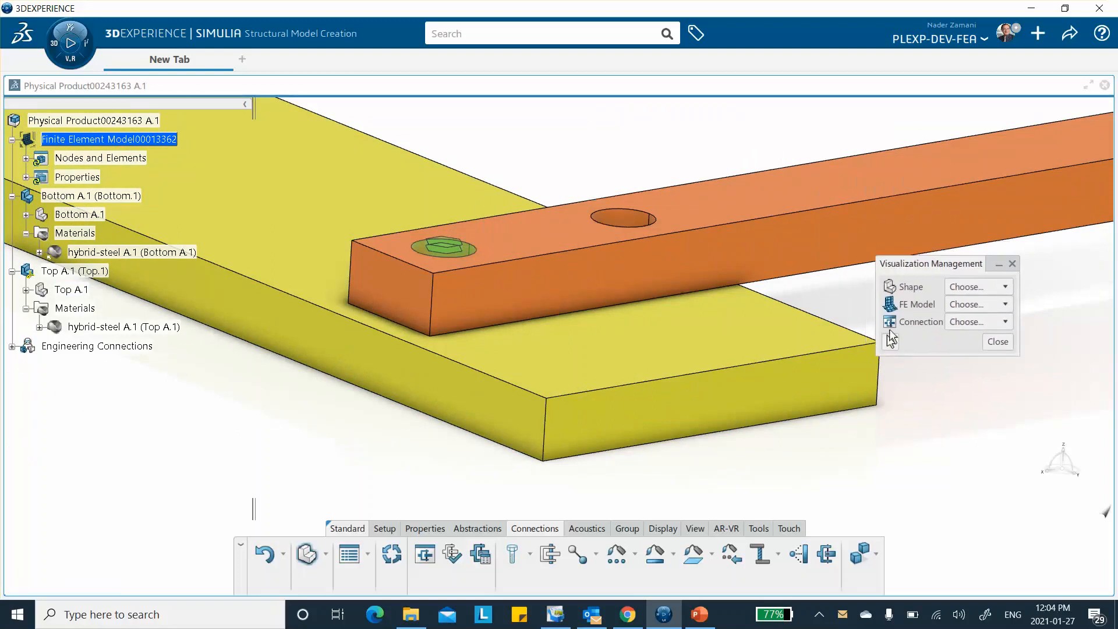
# Add a virtual bolt through the remaining hole of the Top and Bottom parts with 1E6 kg_s2 axial stiffness and update its mesh
pyautogui.click(513, 553)
pyautogui.moveTo(497, 227); pyautogui.dragTo(379, 247, button='middle')
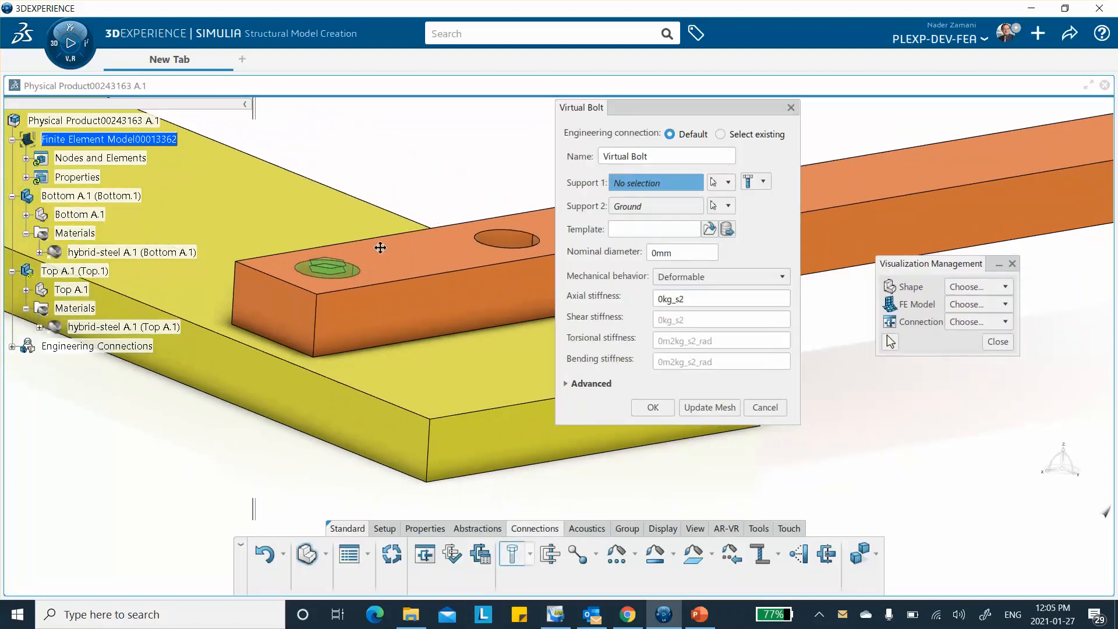
pyautogui.click(506, 243)
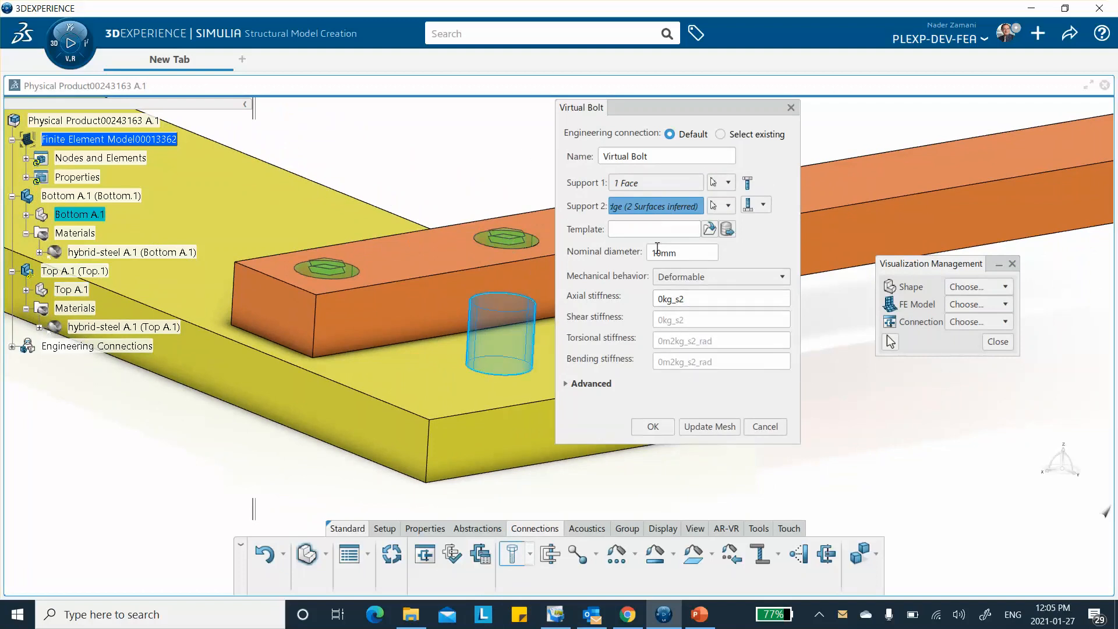
pyautogui.doubleClick(662, 297)
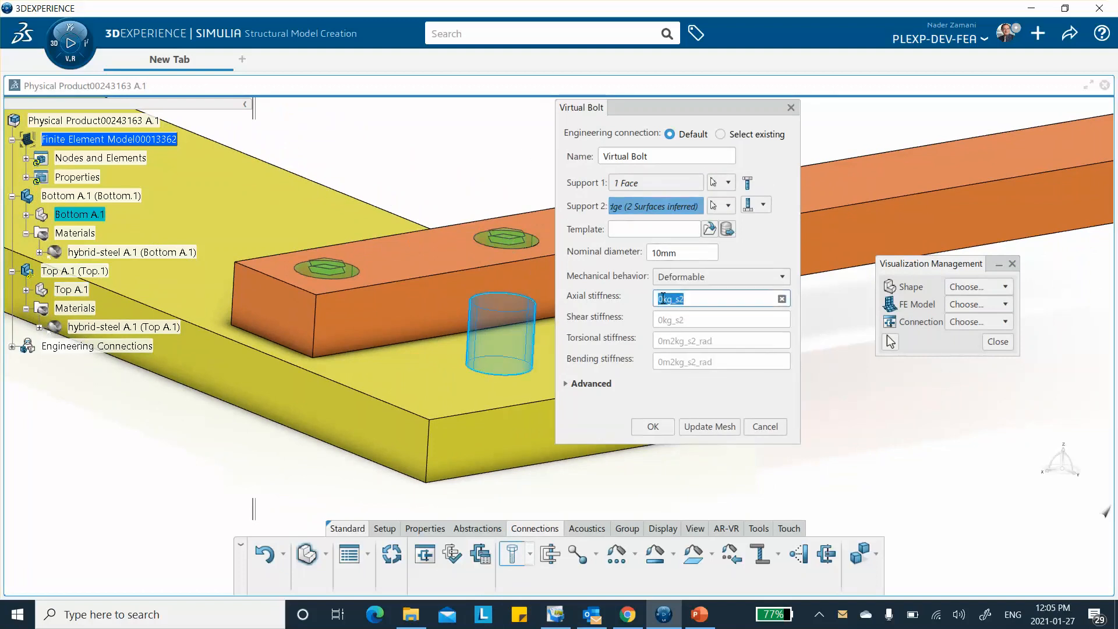
pyautogui.click(661, 298)
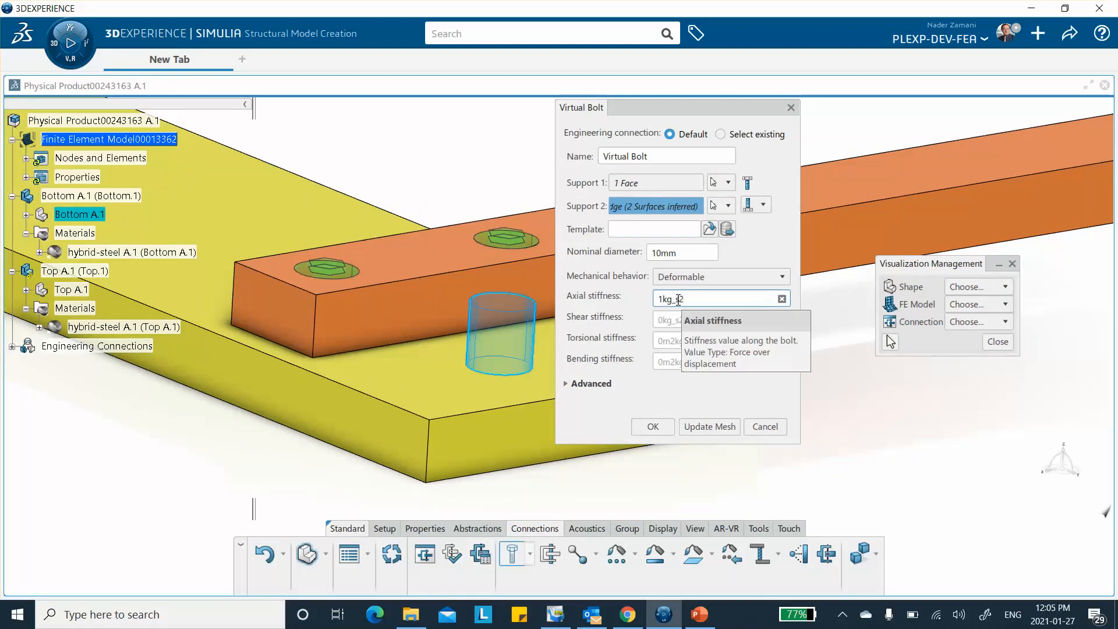
pyautogui.write('1E6')
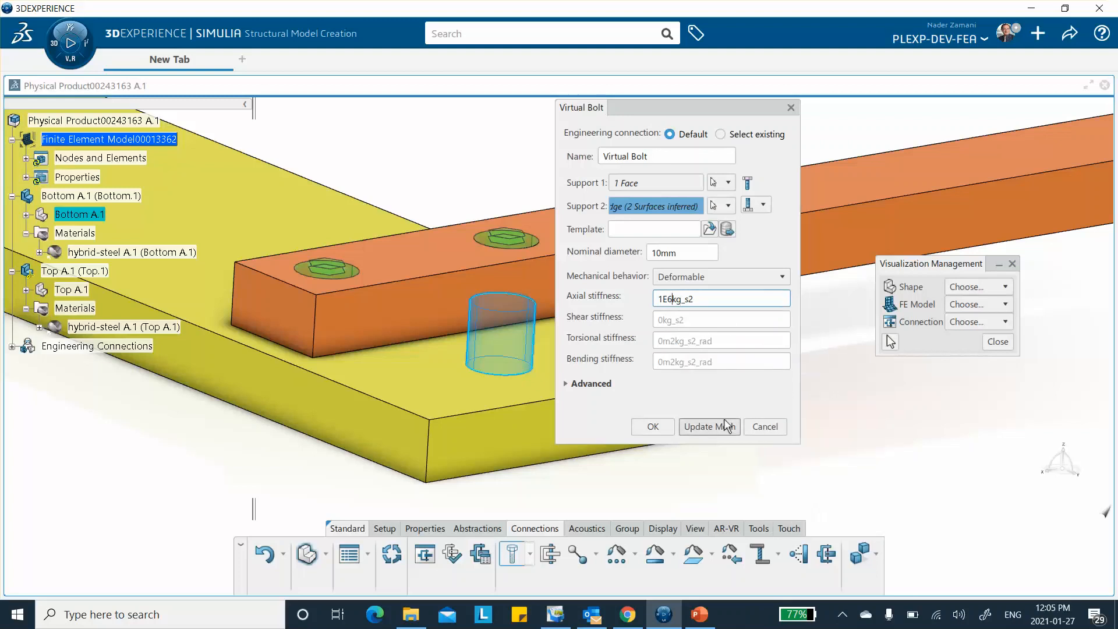
pyautogui.click(706, 427)
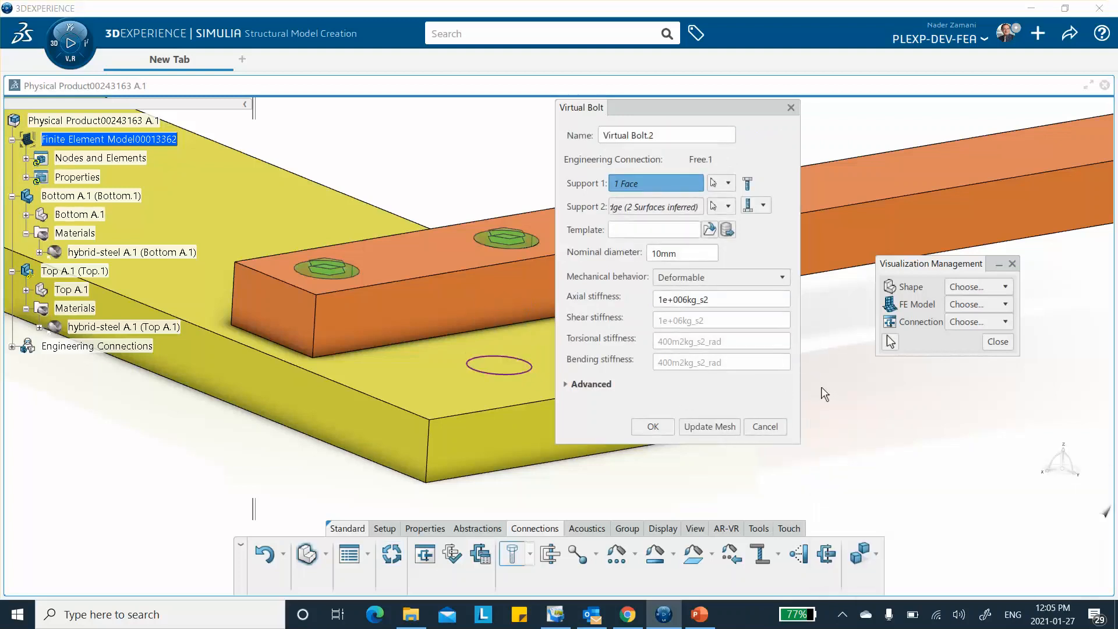
pyautogui.click(653, 426)
# Save the model and expand the Nodes and Elements branch of the finite element model
pyautogui.keyDown('ctrl'); pyautogui.moveTo(444, 341); pyautogui.dragTo(473, 451, button='middle'); pyautogui.keyUp('ctrl')
pyautogui.click(1070, 35)
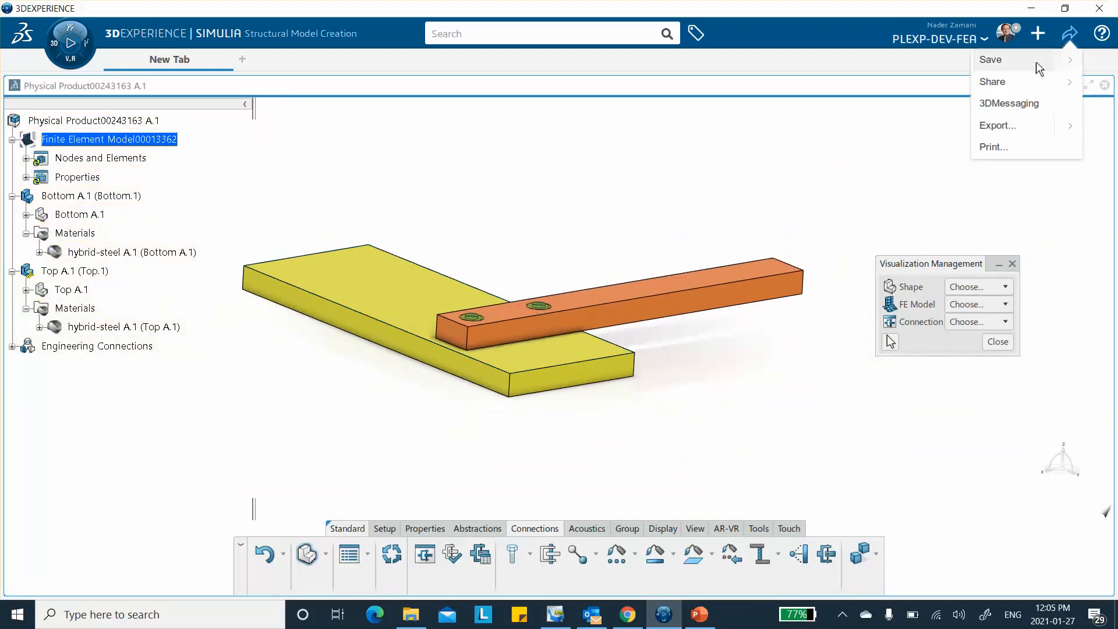
pyautogui.click(991, 59)
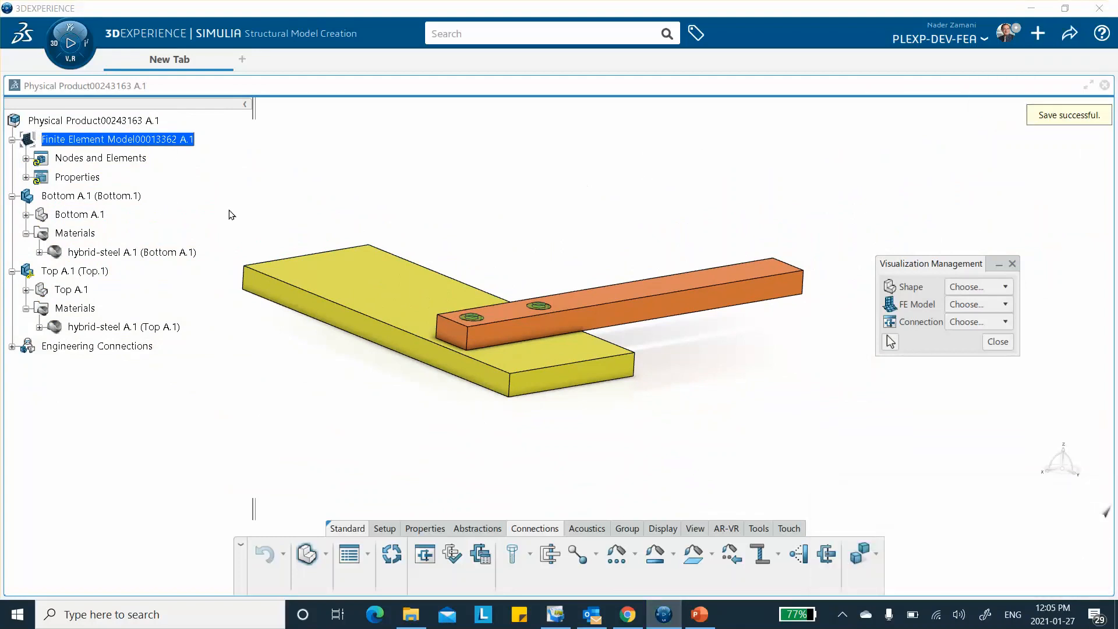
pyautogui.click(26, 157)
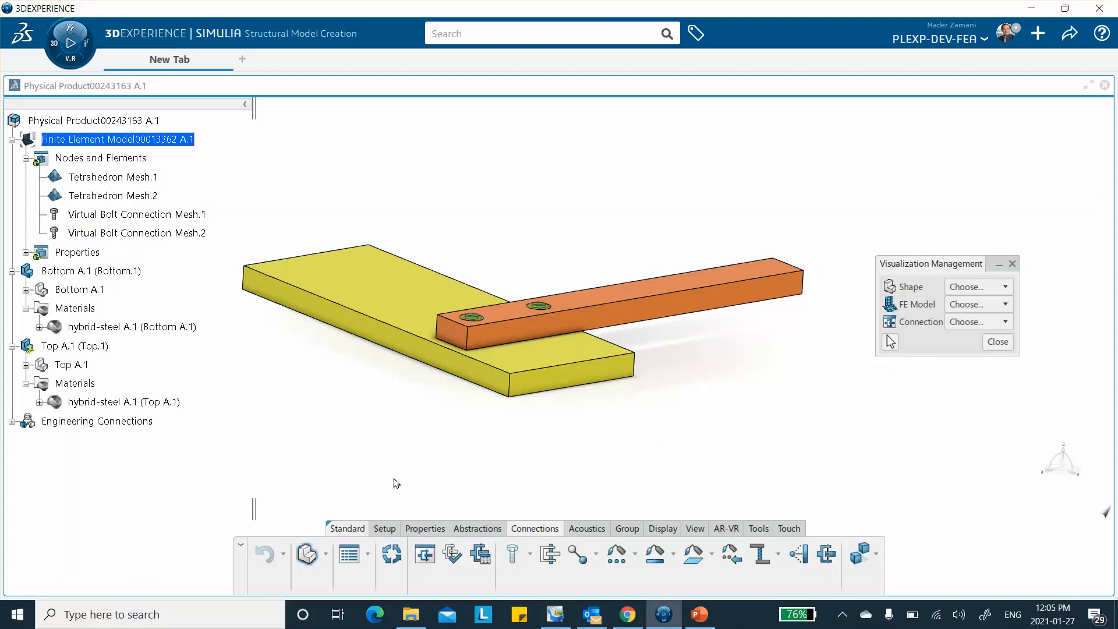
# Switch to Structural Scenario Creation and initialize the simulation with a Structural analysis case
pyautogui.click(92, 42)
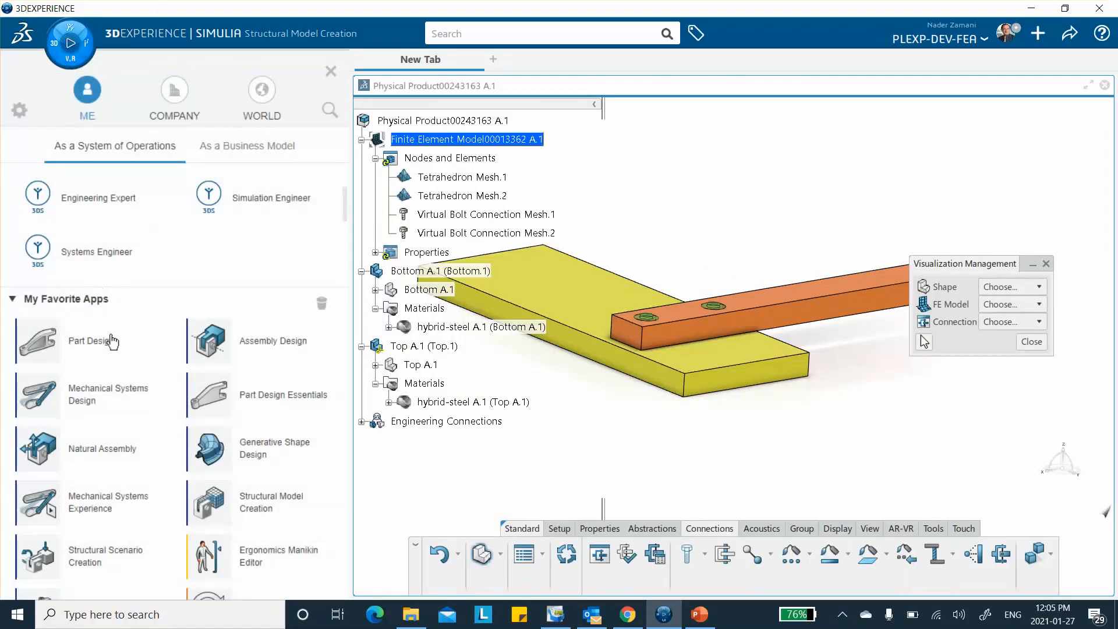
pyautogui.click(101, 563)
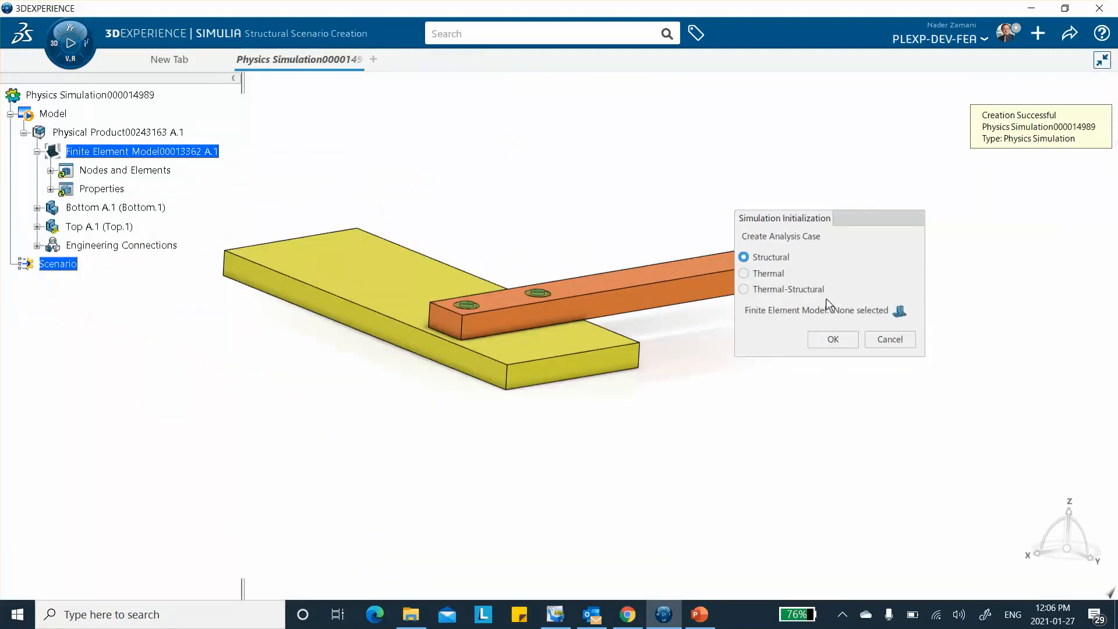
pyautogui.click(828, 337)
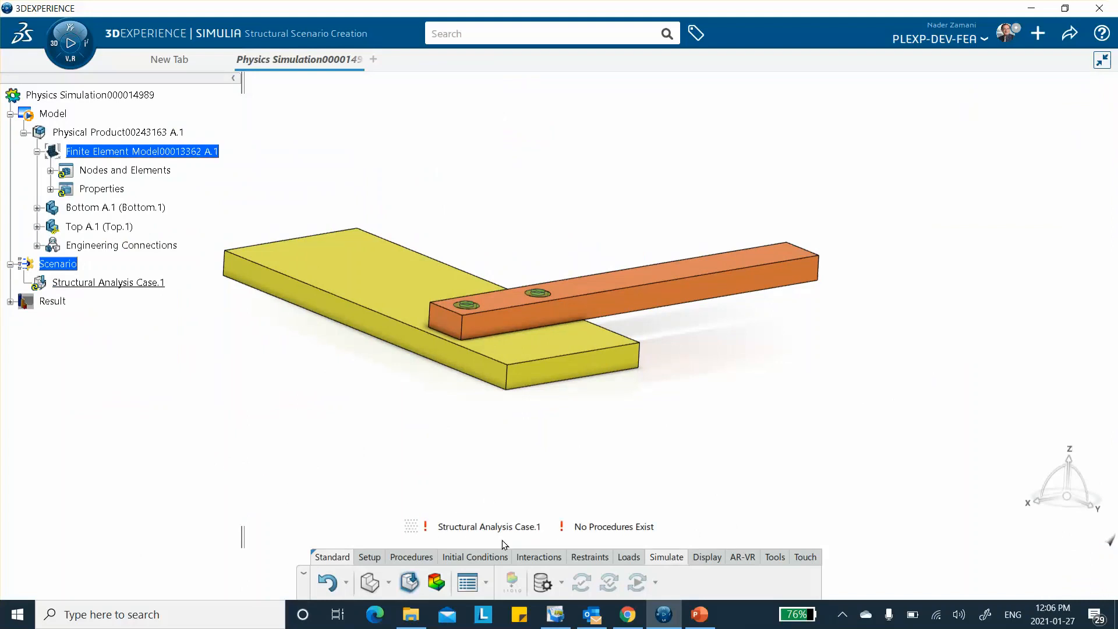
# Assign the existing 3D finite element model to the structural analysis case
pyautogui.click(370, 559)
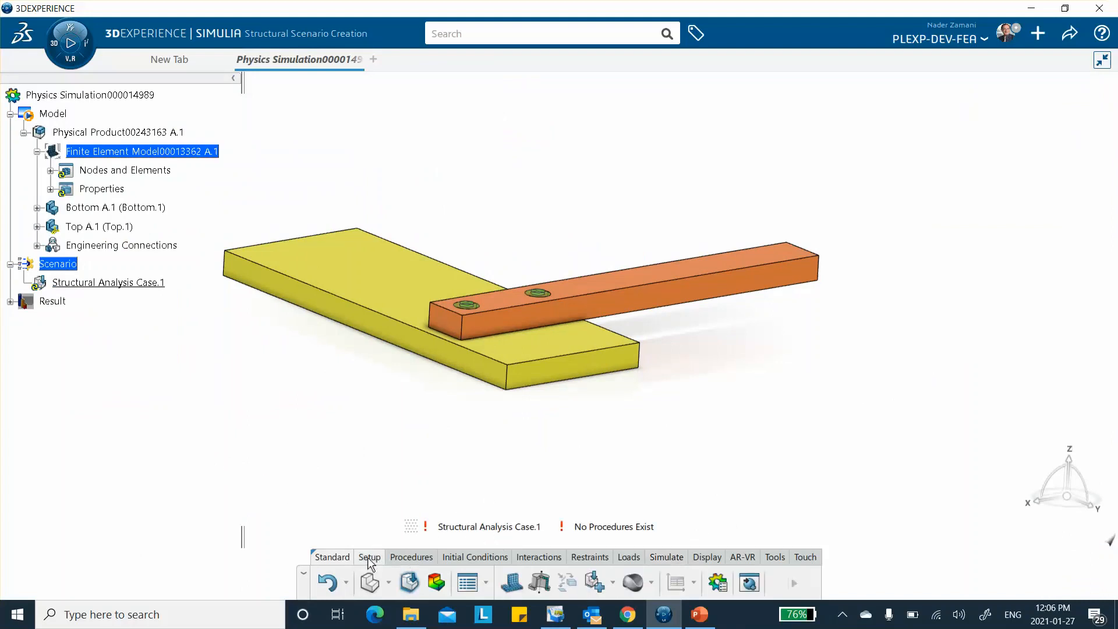
pyautogui.click(511, 583)
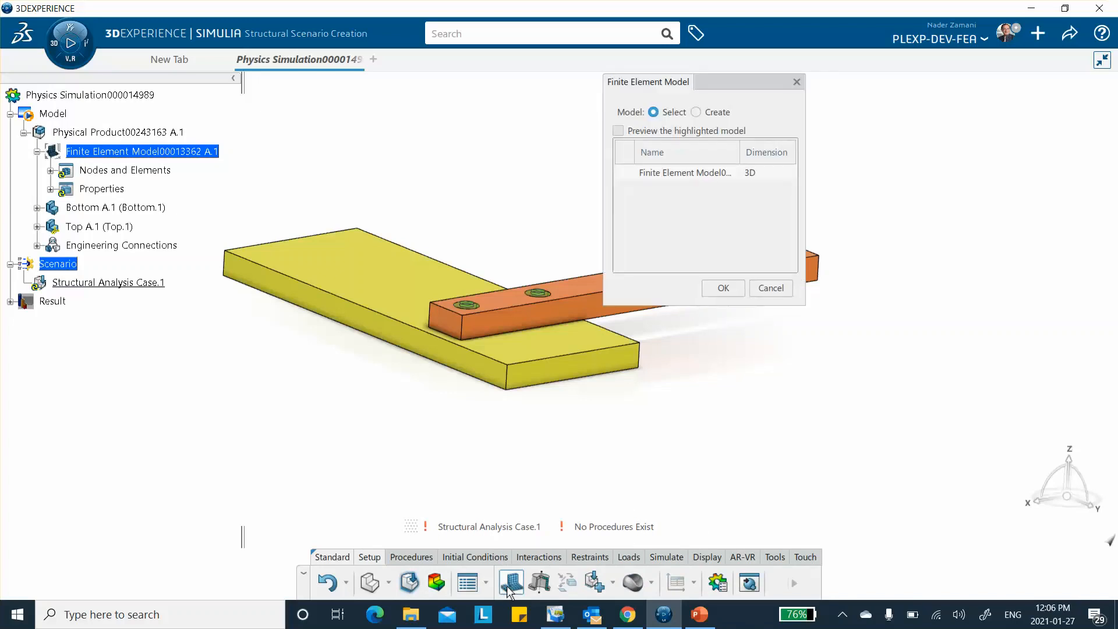
pyautogui.click(660, 175)
pyautogui.click(653, 173)
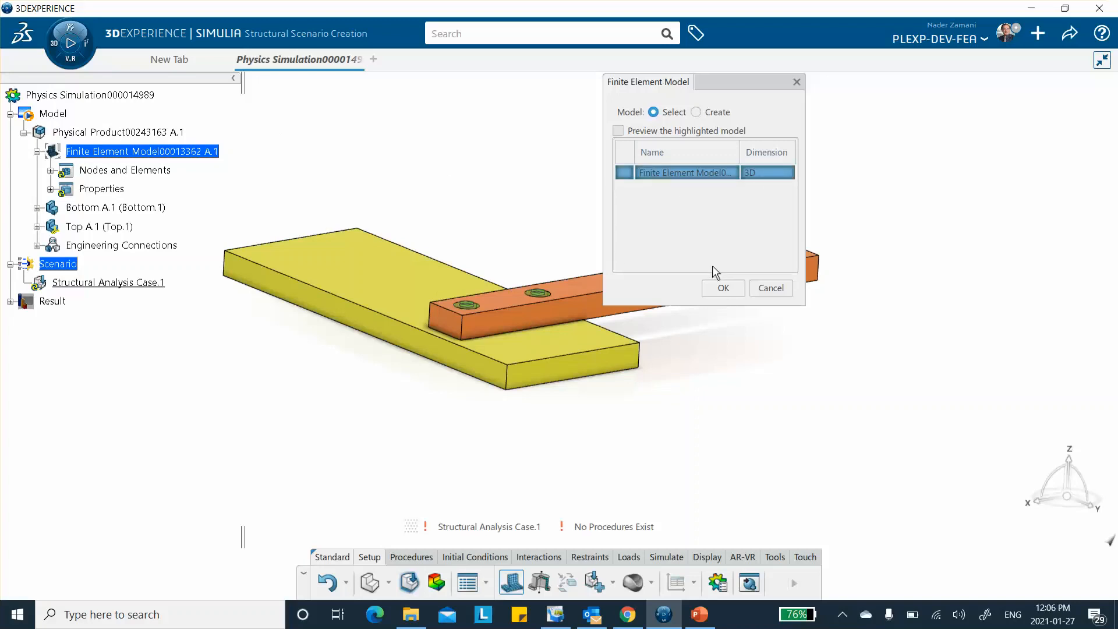
pyautogui.click(722, 289)
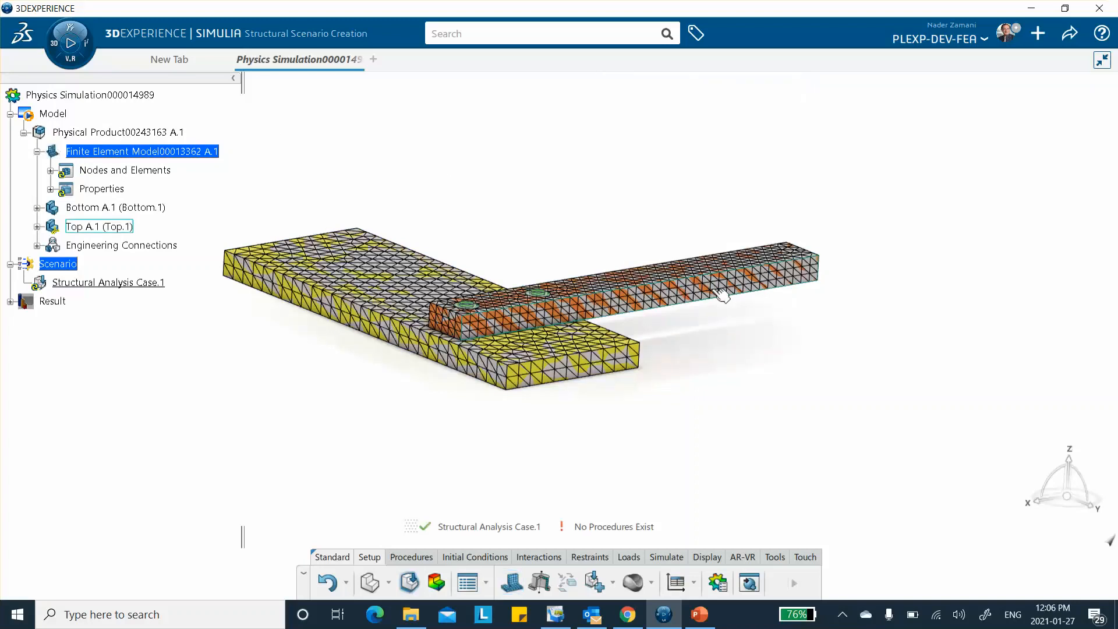
pyautogui.moveTo(545, 184); pyautogui.dragTo(633, 181, button='middle')
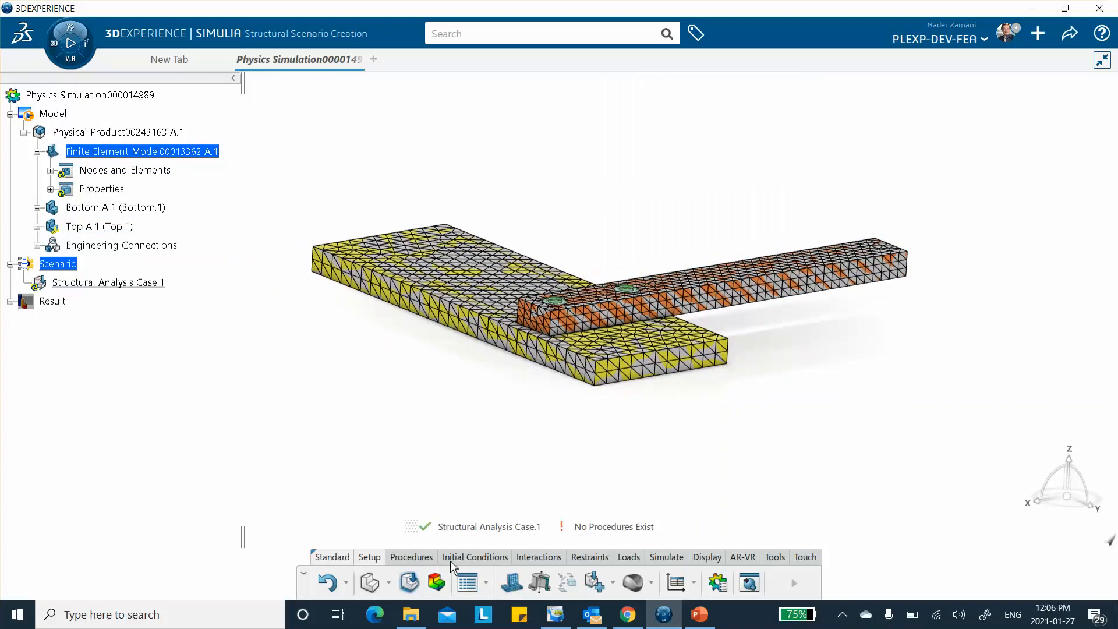
# Create a static step with initial time increment 0.1 s, maximum time increment 0.5 s and geometric nonlinearity included
pyautogui.click(412, 558)
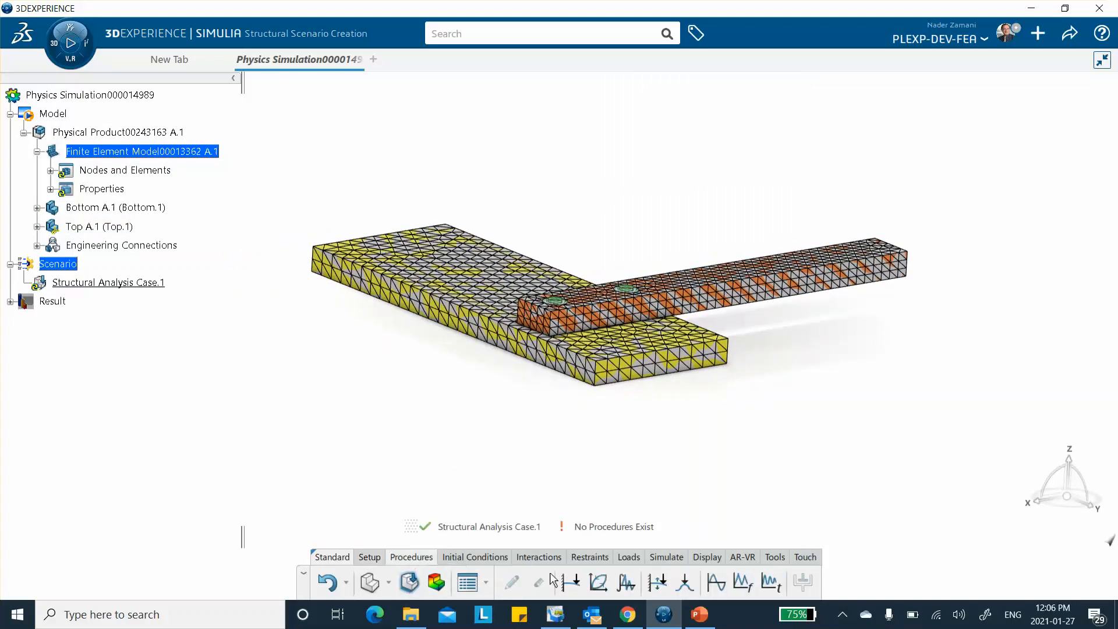
pyautogui.click(571, 582)
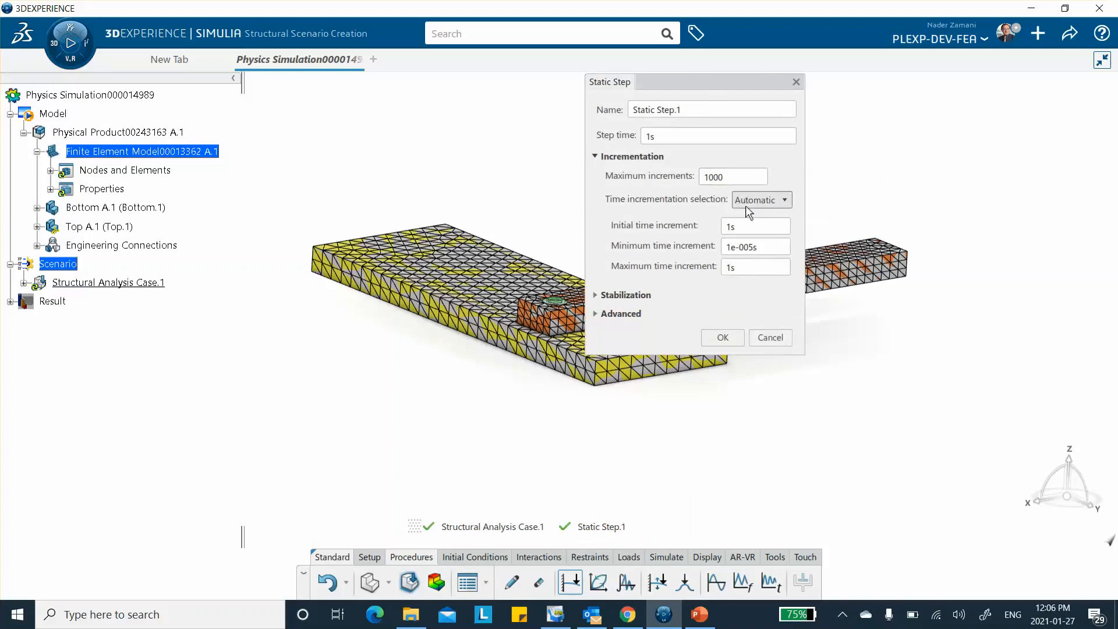
pyautogui.doubleClick(727, 225)
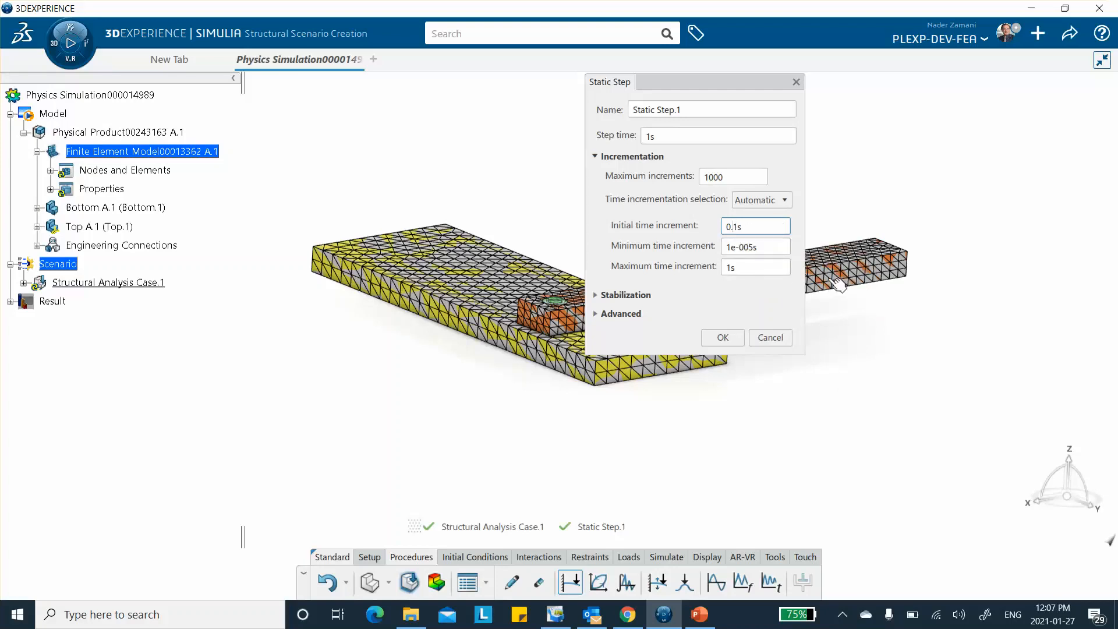
pyautogui.click(729, 267)
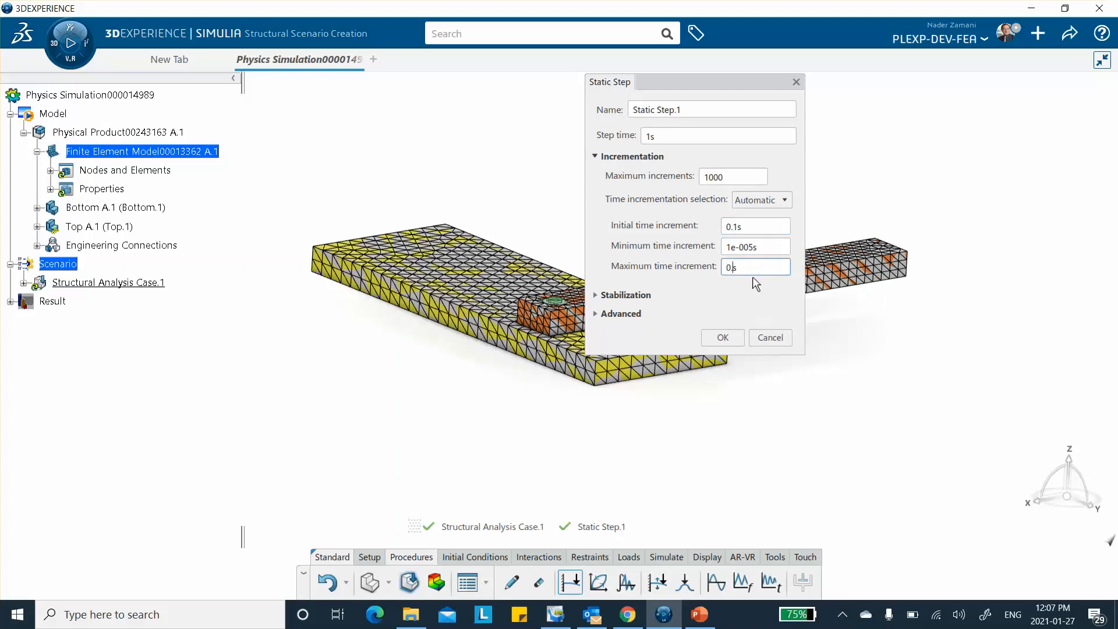
pyautogui.write('.5')
pyautogui.click(595, 314)
pyautogui.click(609, 332)
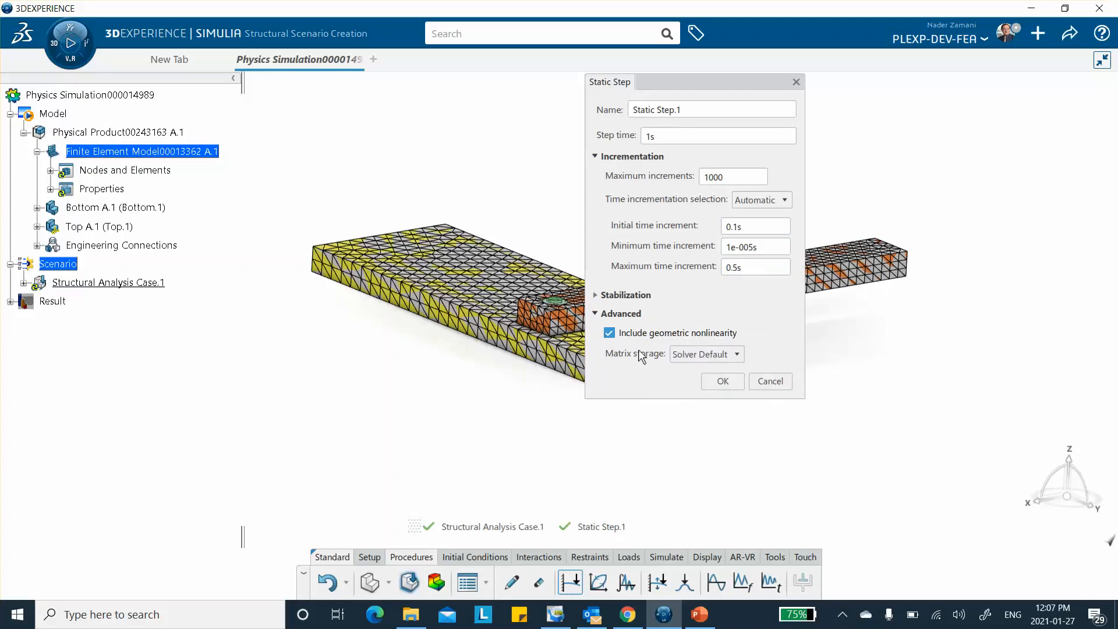
pyautogui.click(722, 381)
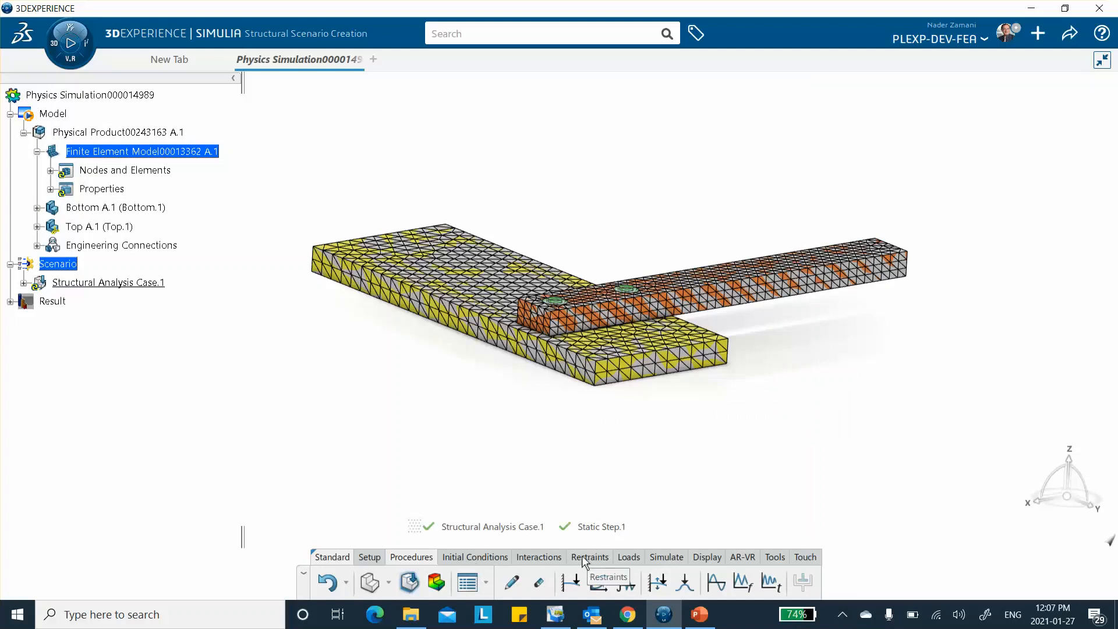
# Hide the finite element mesh through Visualization Management and move its dialog clear of the parts
pyautogui.rightClick(275, 322)
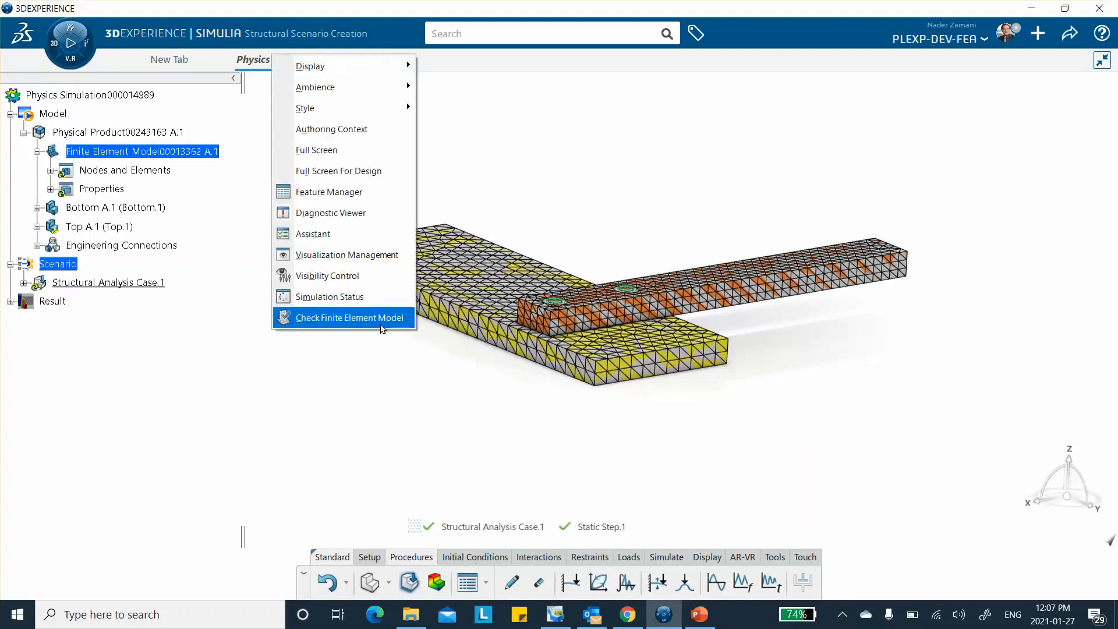
pyautogui.click(308, 255)
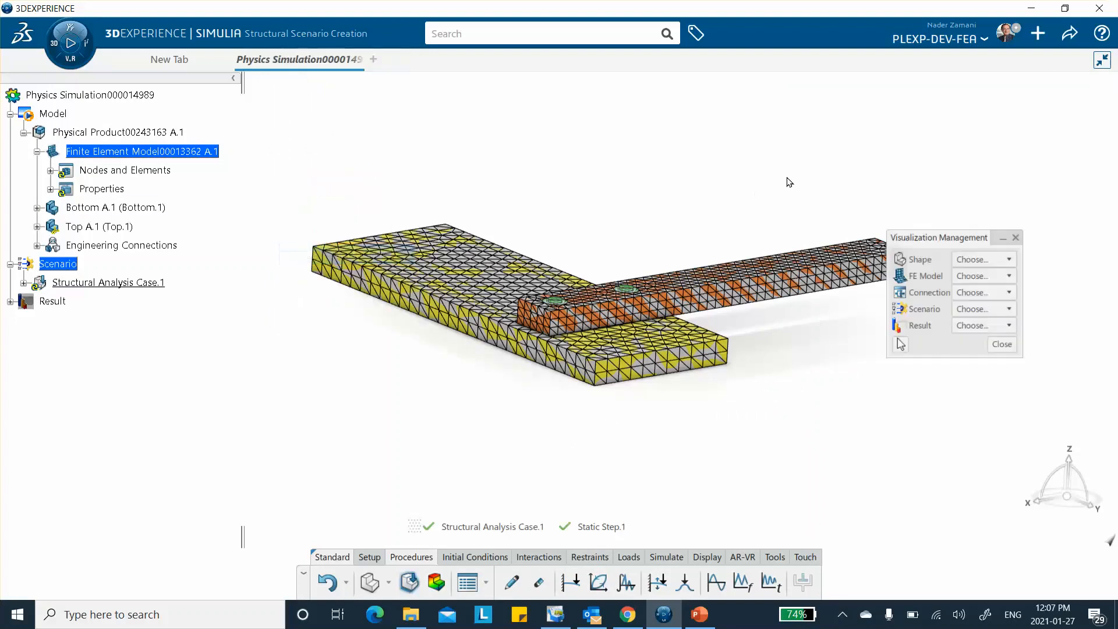
pyautogui.click(990, 277)
pyautogui.click(968, 314)
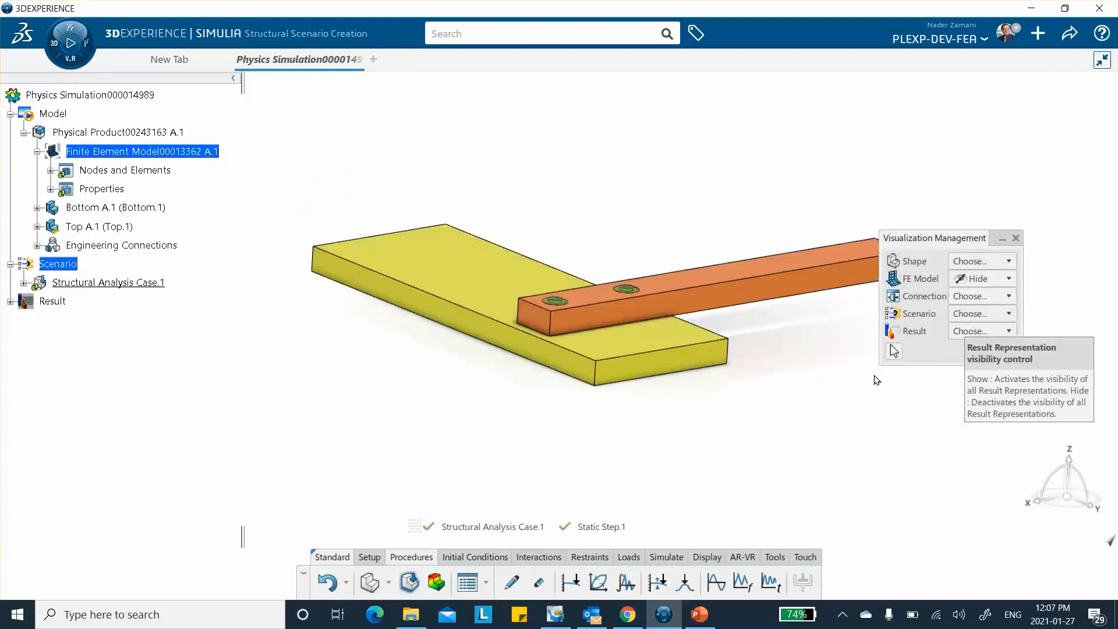
pyautogui.moveTo(934, 242); pyautogui.dragTo(984, 107)
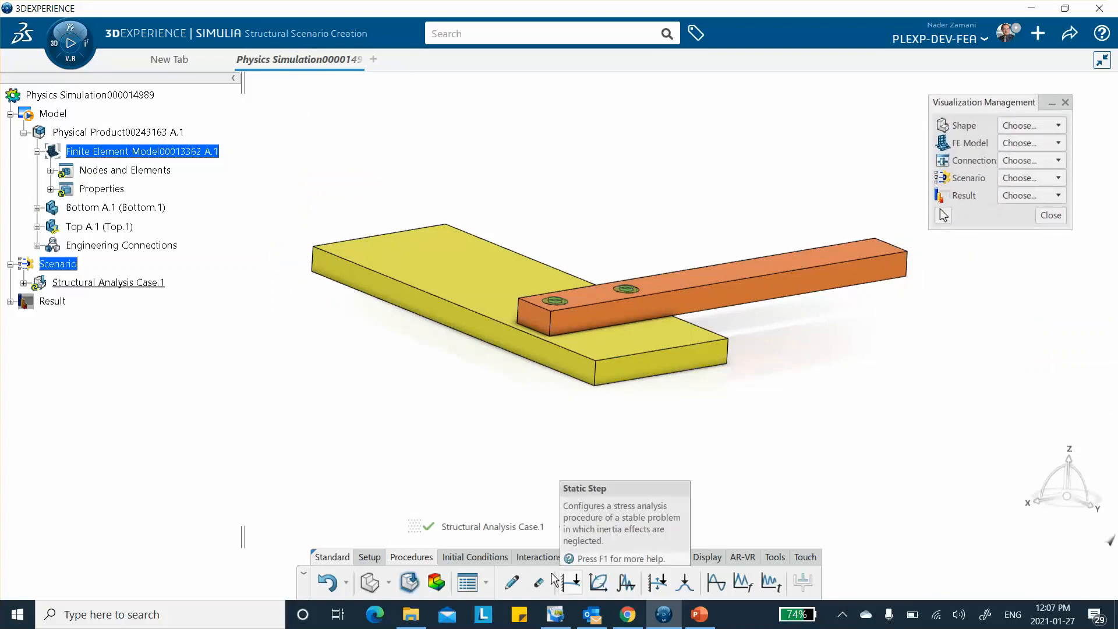
# Clamp the end face of the Bottom plate farthest from the bolted bar
pyautogui.click(589, 558)
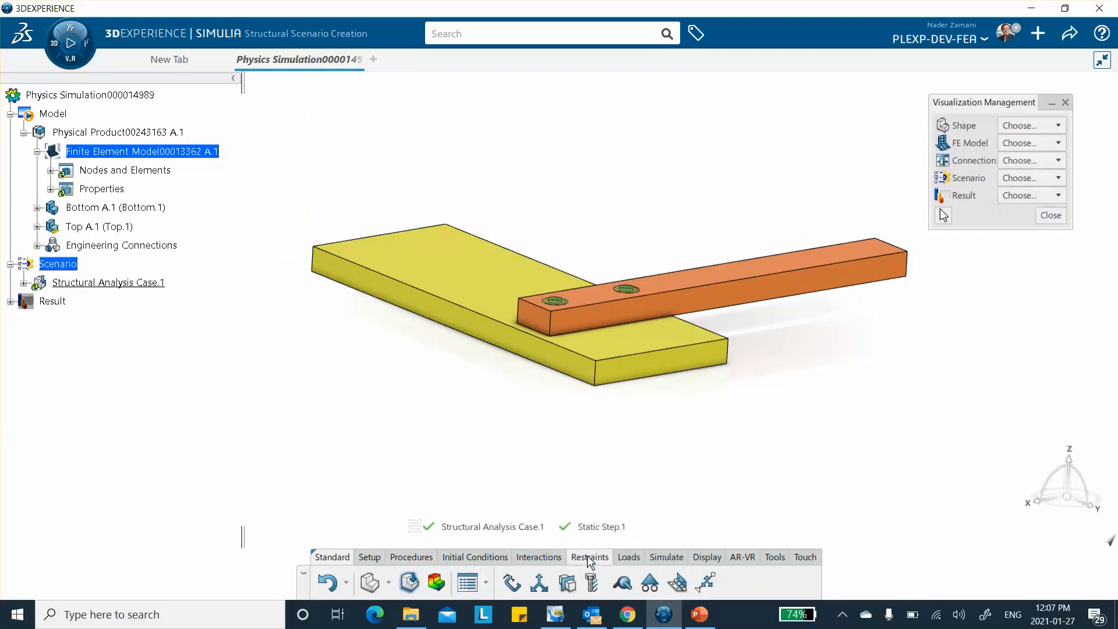
pyautogui.moveTo(347, 362); pyautogui.dragTo(407, 383, button='middle')
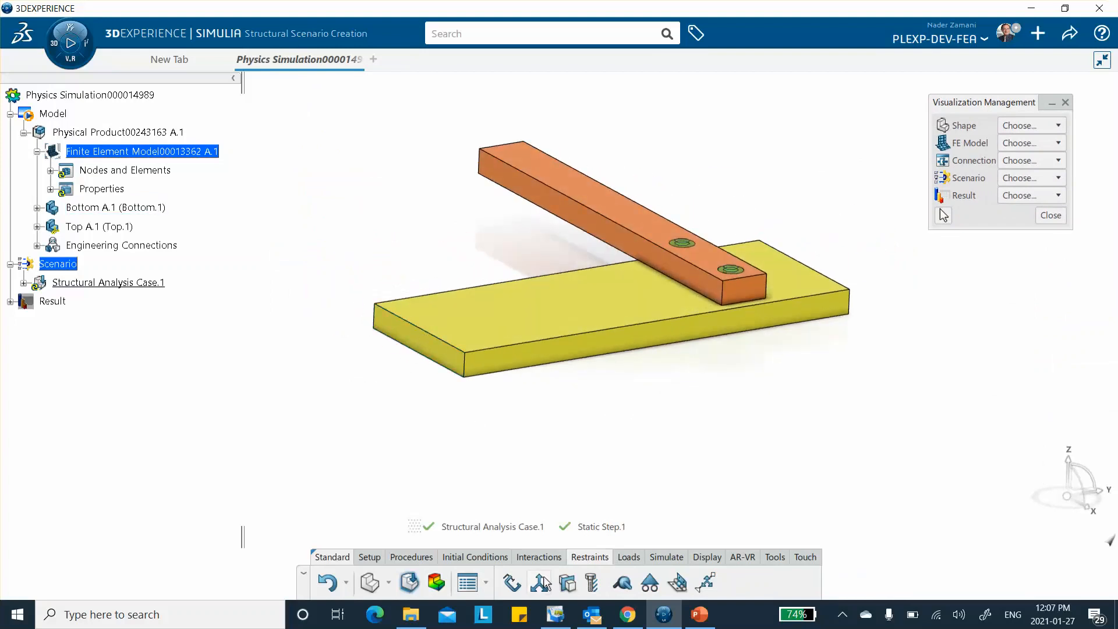
pyautogui.click(513, 582)
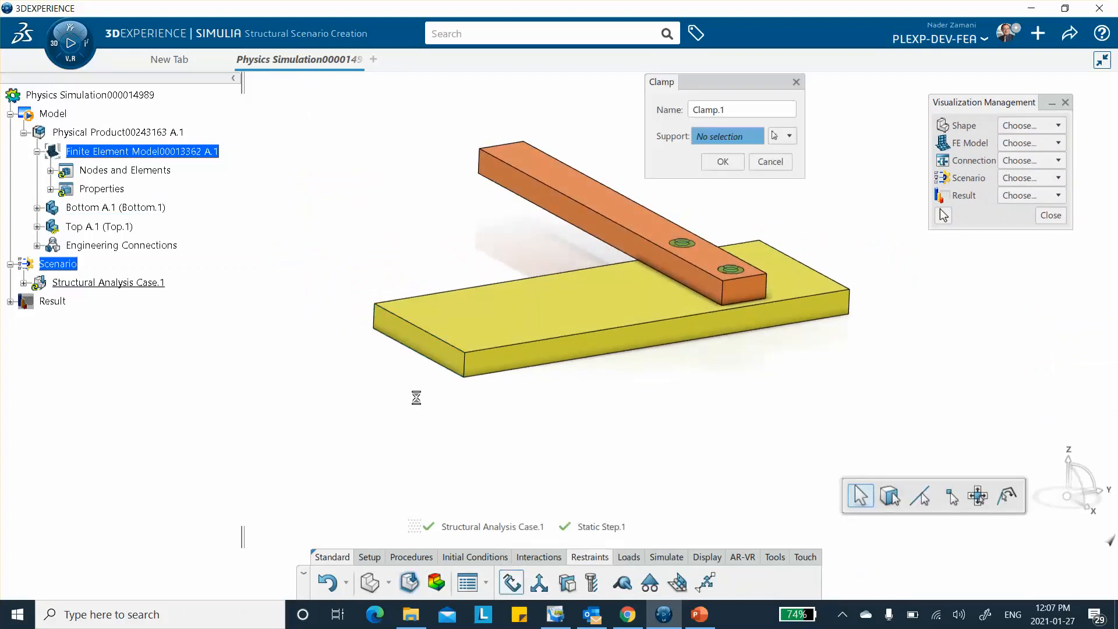
pyautogui.click(424, 348)
pyautogui.click(723, 161)
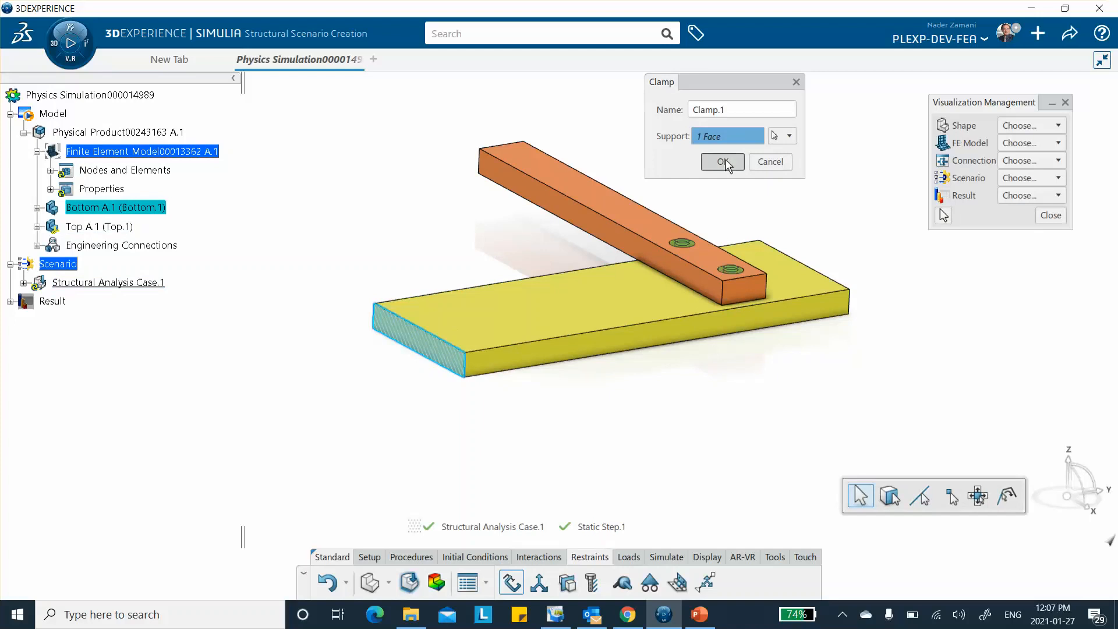
# Apply a force of -1000 N in the global Z direction to the free end face of the Top bar
pyautogui.moveTo(731, 425); pyautogui.dragTo(763, 225, button='middle')
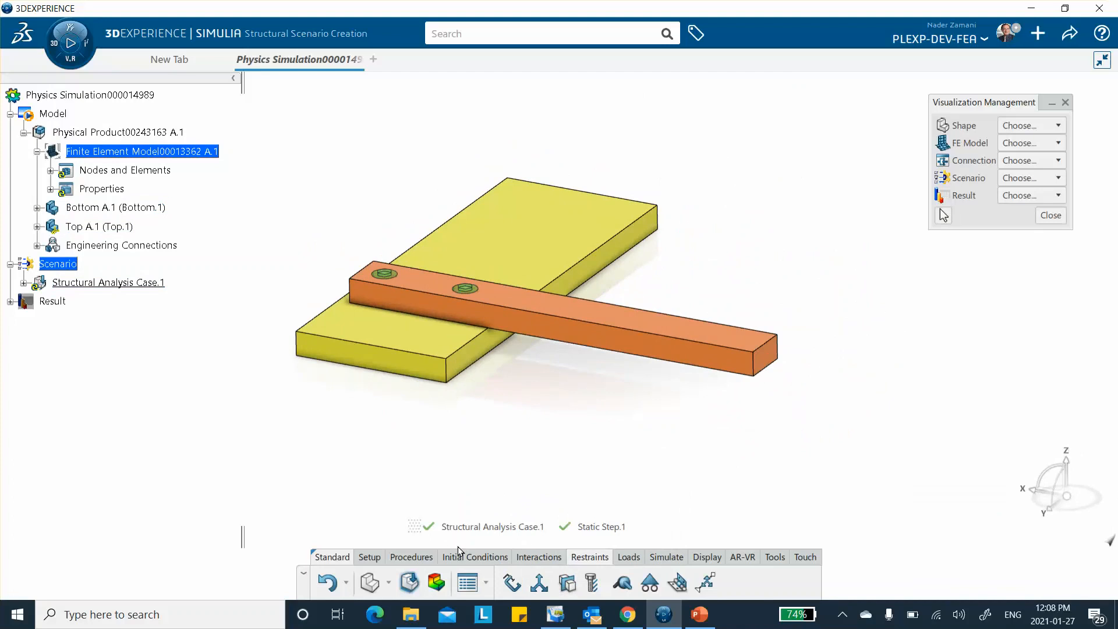
pyautogui.click(630, 559)
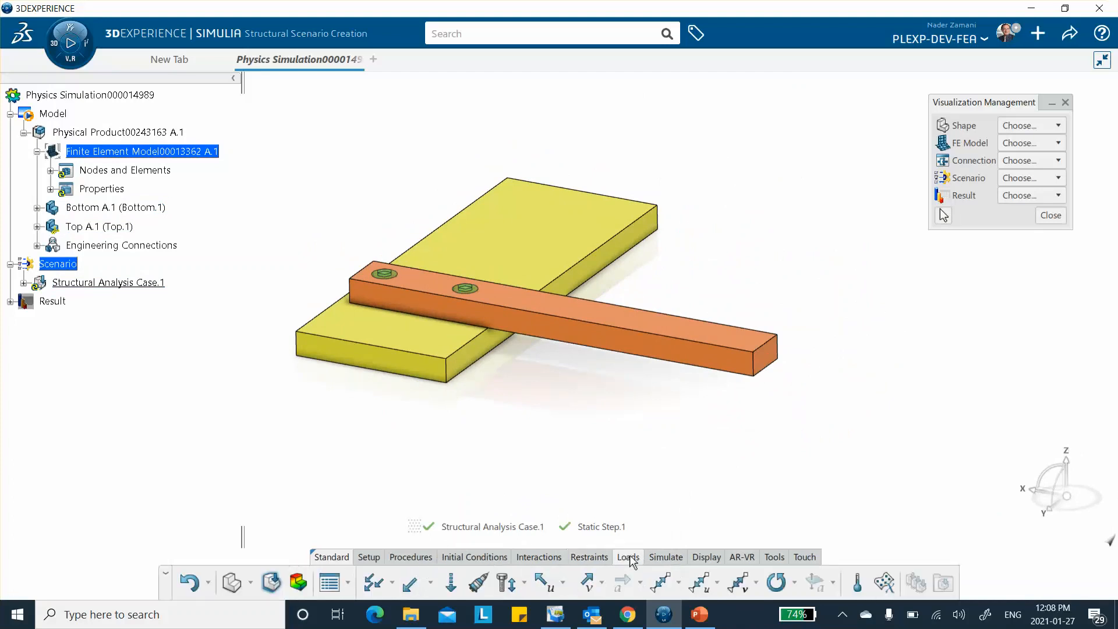
pyautogui.click(411, 585)
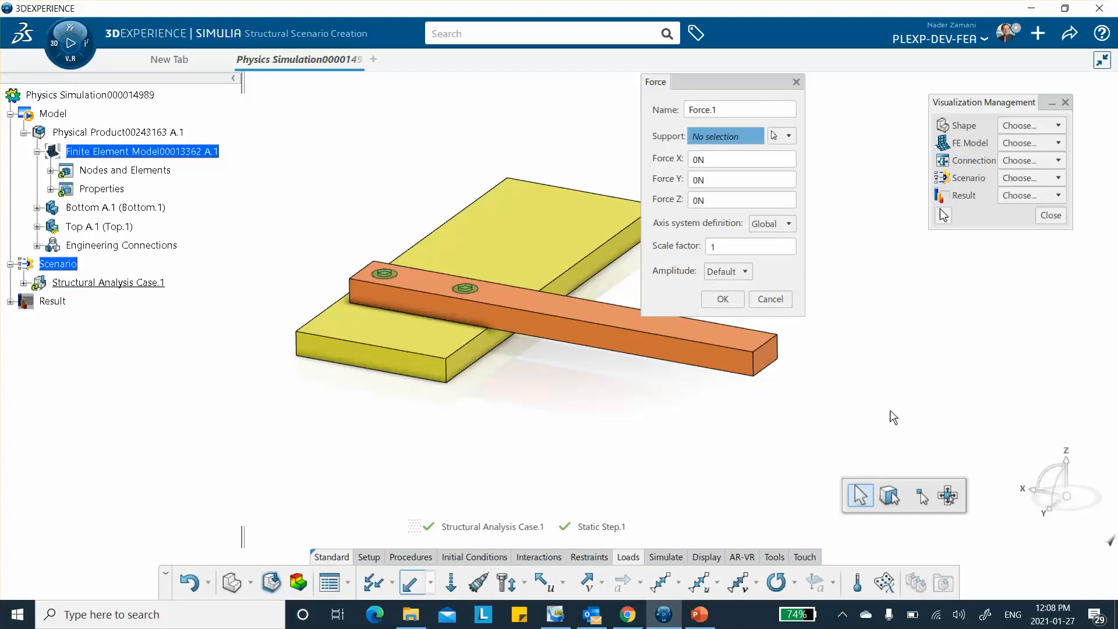
pyautogui.click(775, 361)
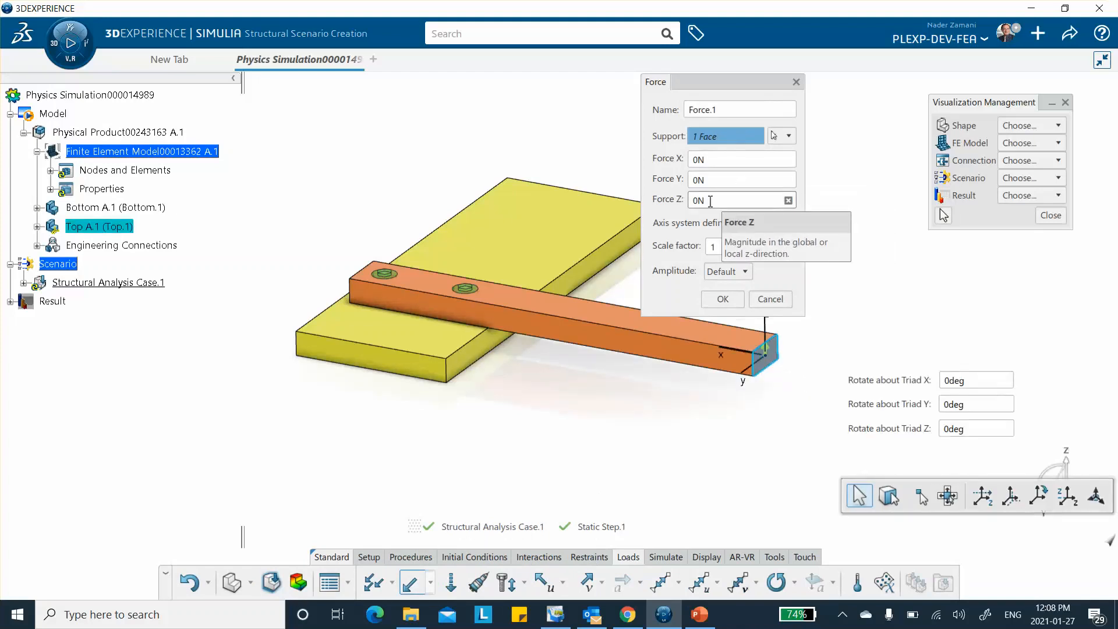
pyautogui.click(751, 200)
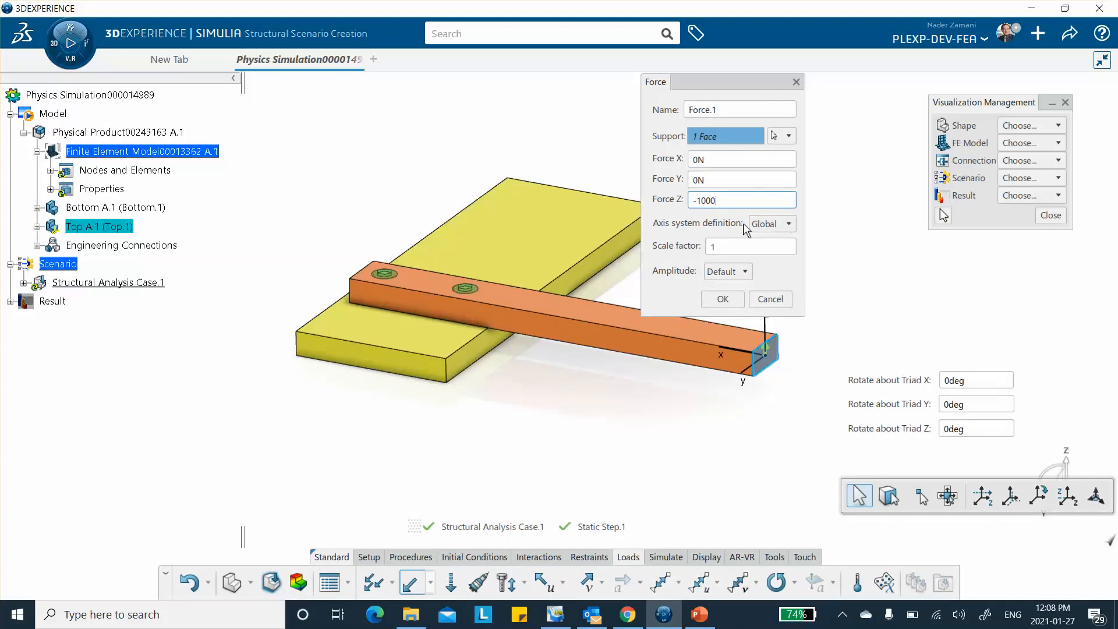
pyautogui.click(741, 155)
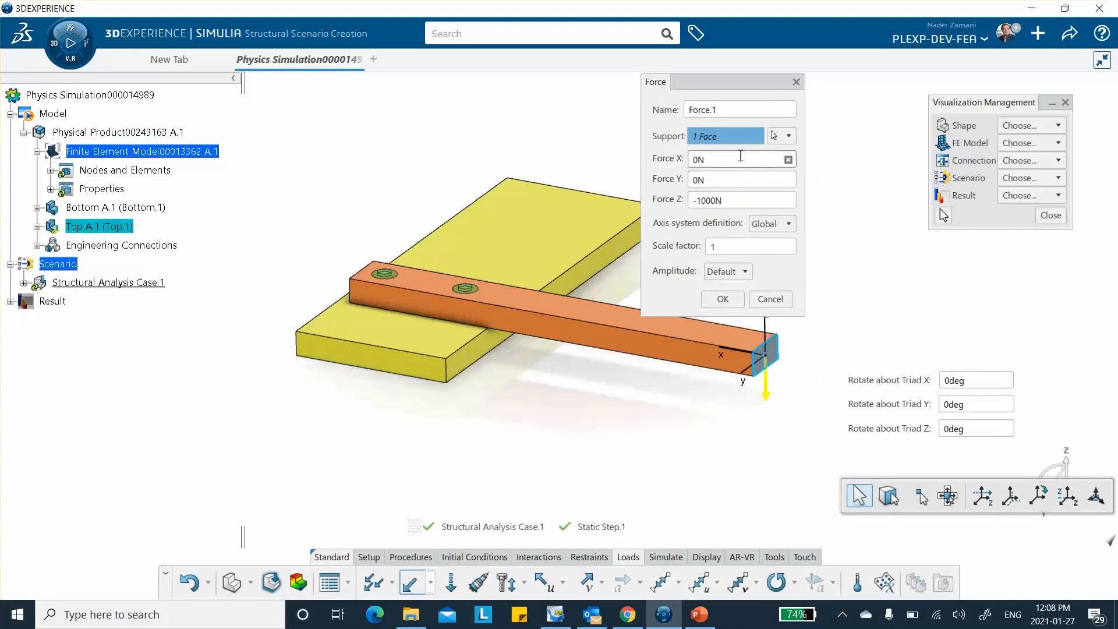
pyautogui.click(723, 298)
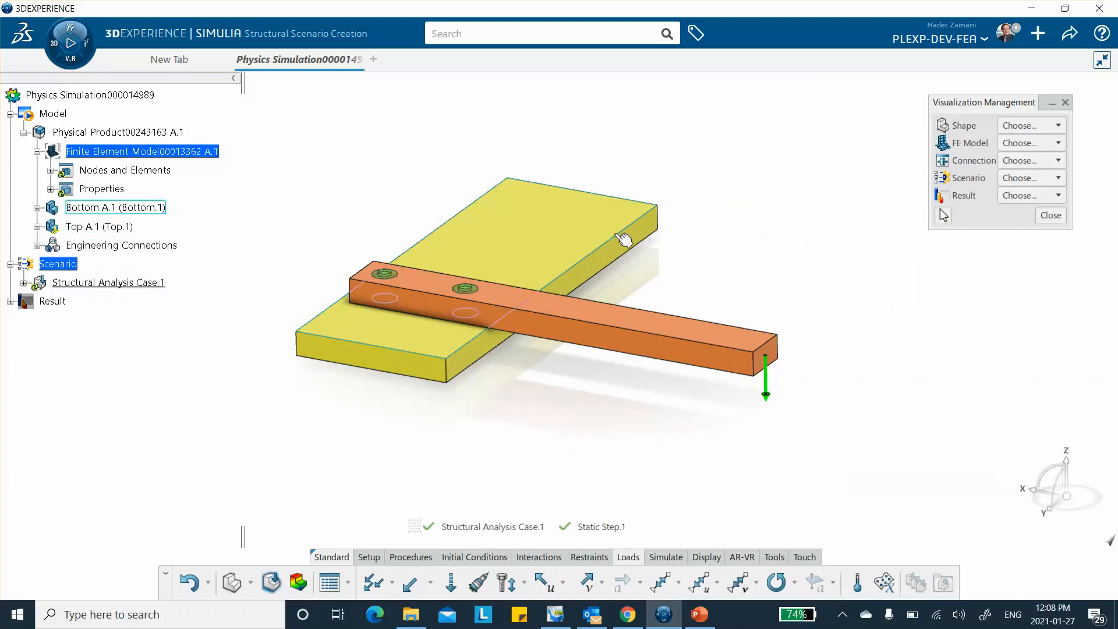
# Apply a 1000 N bolt force to Virtual Bolt.1, the bolt nearest the Top bar's bolted end
pyautogui.click(525, 584)
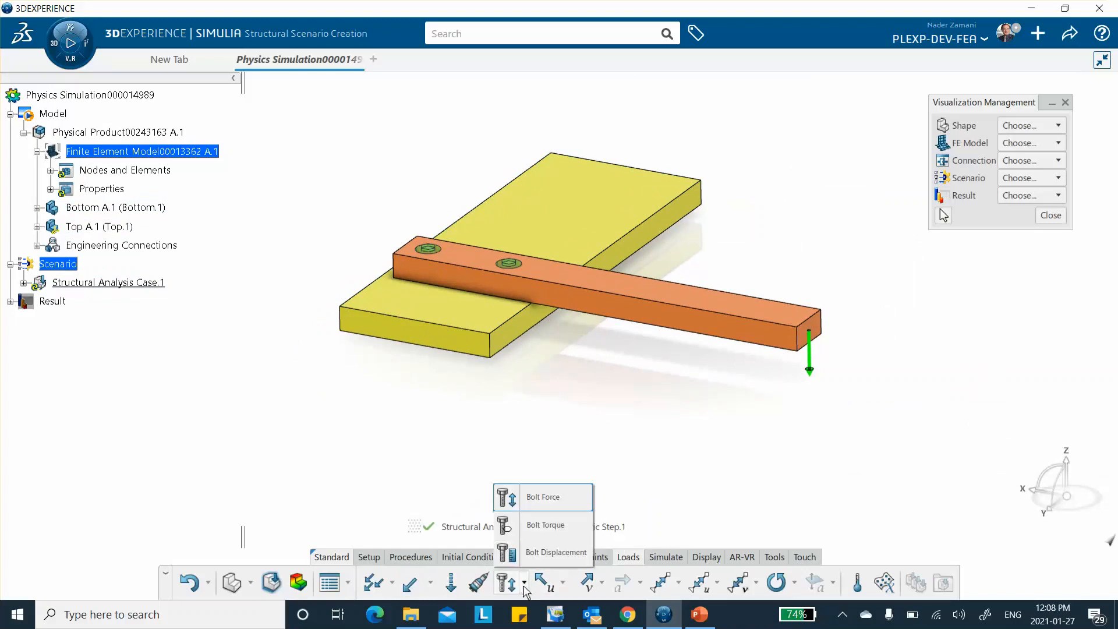
pyautogui.click(539, 500)
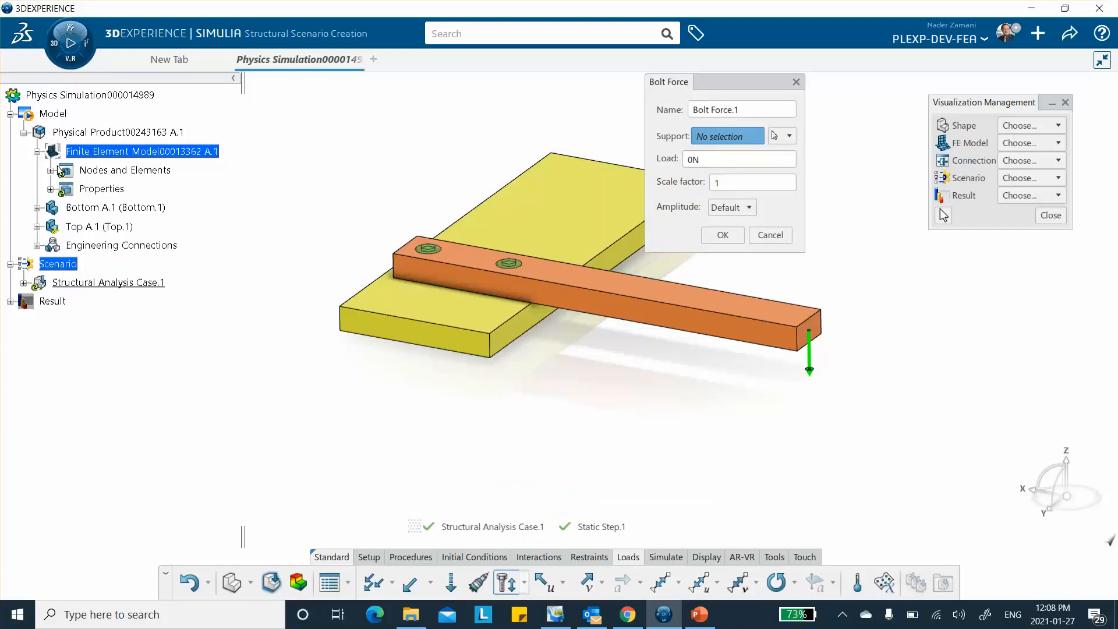
pyautogui.click(434, 254)
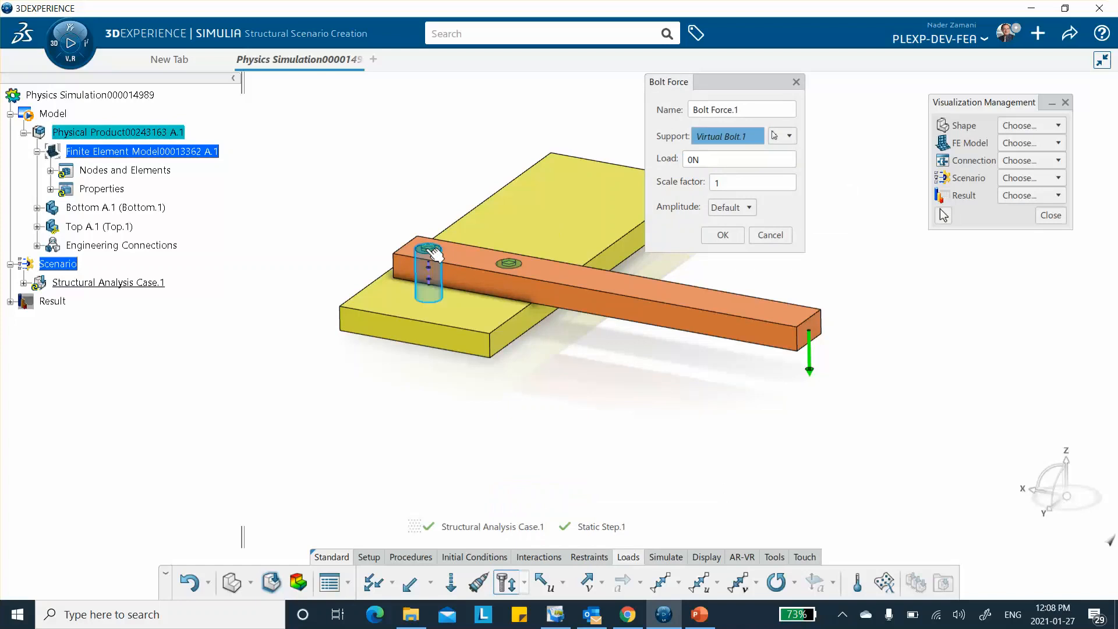
pyautogui.click(687, 161)
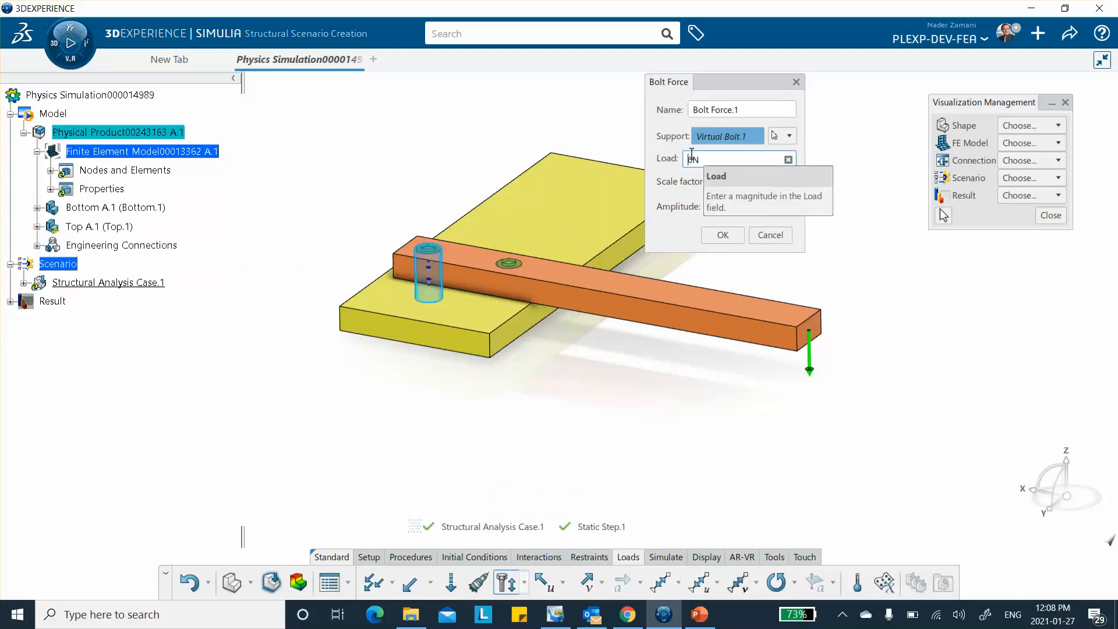
pyautogui.write('100')
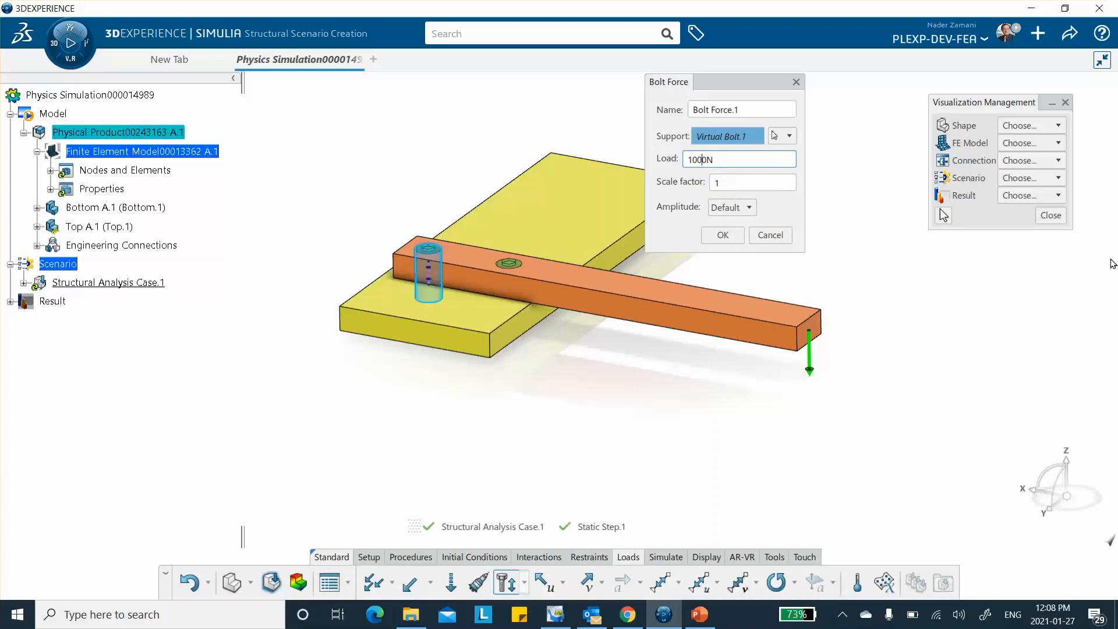
pyautogui.click(724, 236)
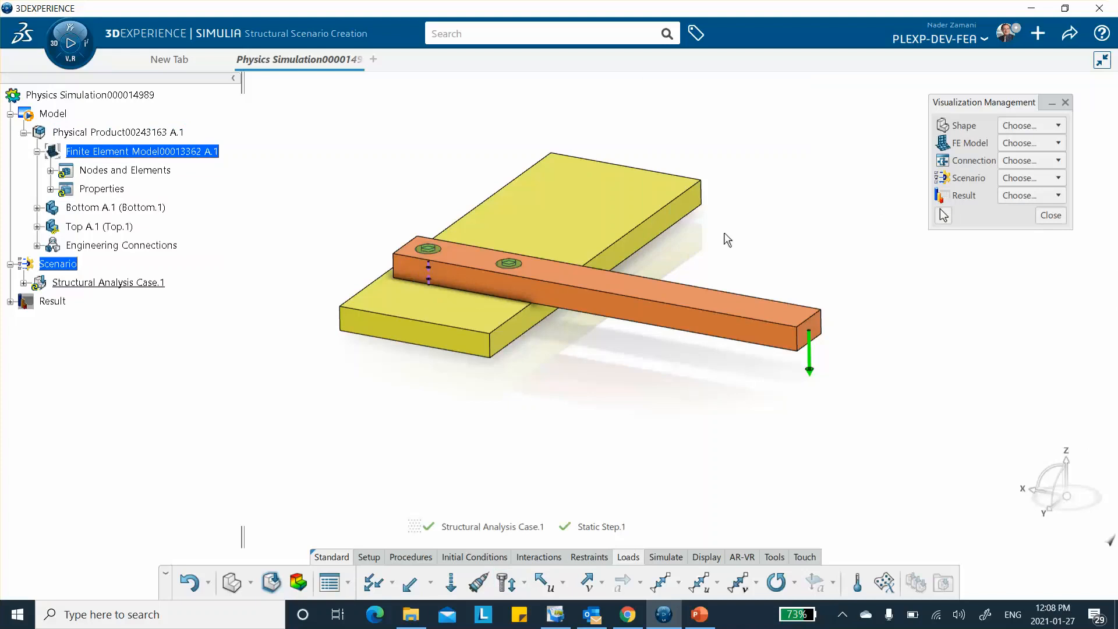
# Apply a second bolt force of 1000 N to Virtual Bolt.2
pyautogui.click(507, 582)
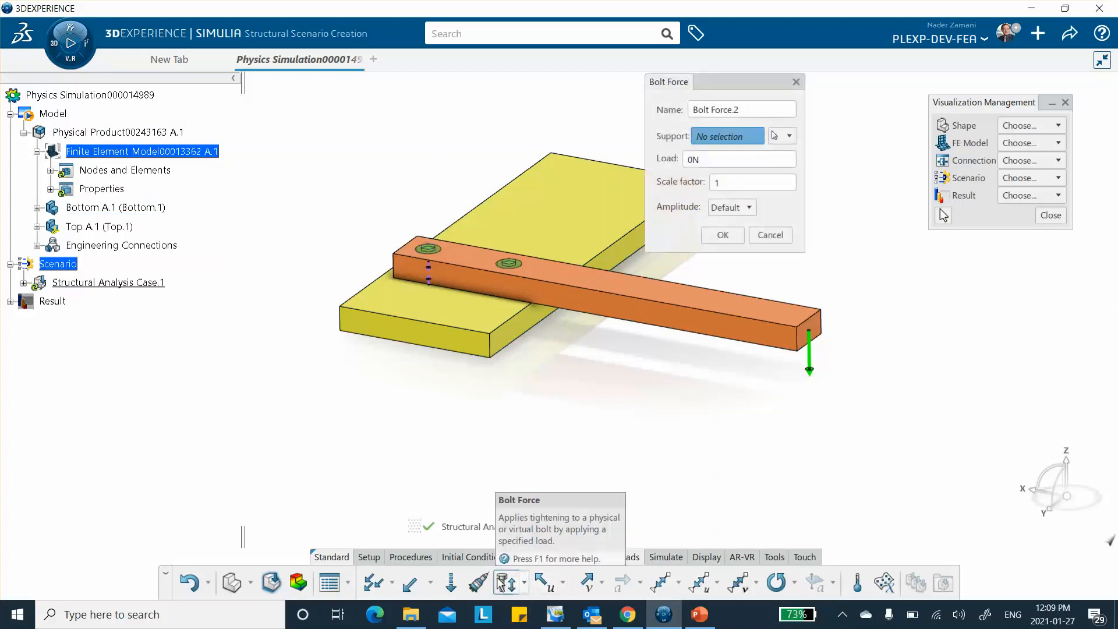
pyautogui.click(510, 265)
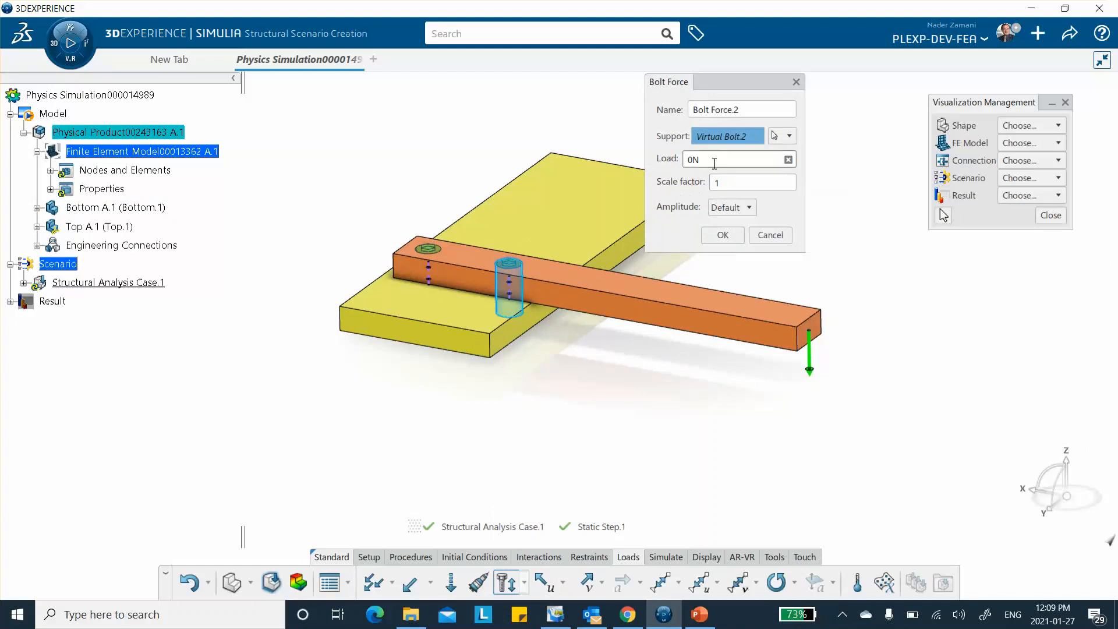
pyautogui.click(689, 159)
pyautogui.write('100')
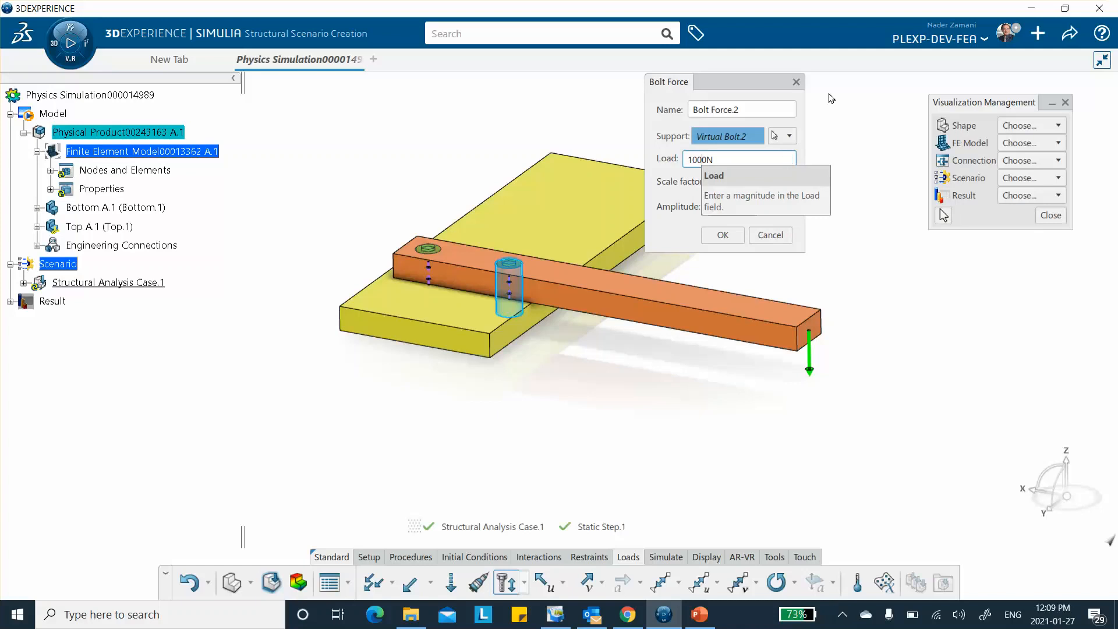
pyautogui.click(722, 235)
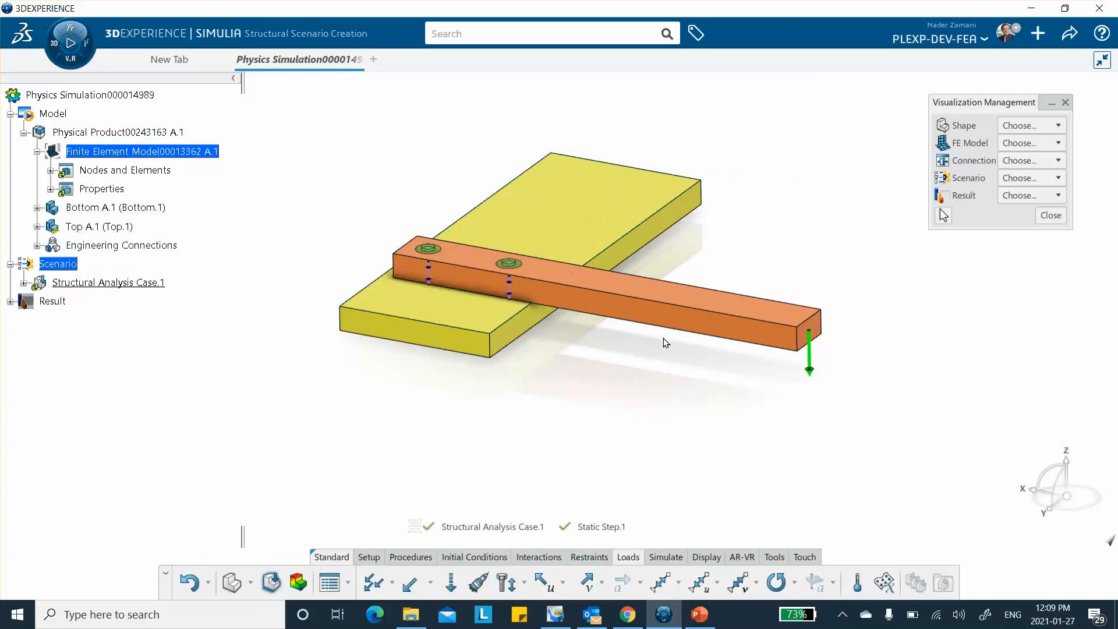
# Create a surface-based contact with the Bottom plate's upper face as master and the Top bar's underside as slave, using the default penalty contact property
pyautogui.moveTo(668, 373); pyautogui.dragTo(561, 404, button='middle')
pyautogui.moveTo(357, 217); pyautogui.dragTo(382, 138, button='middle')
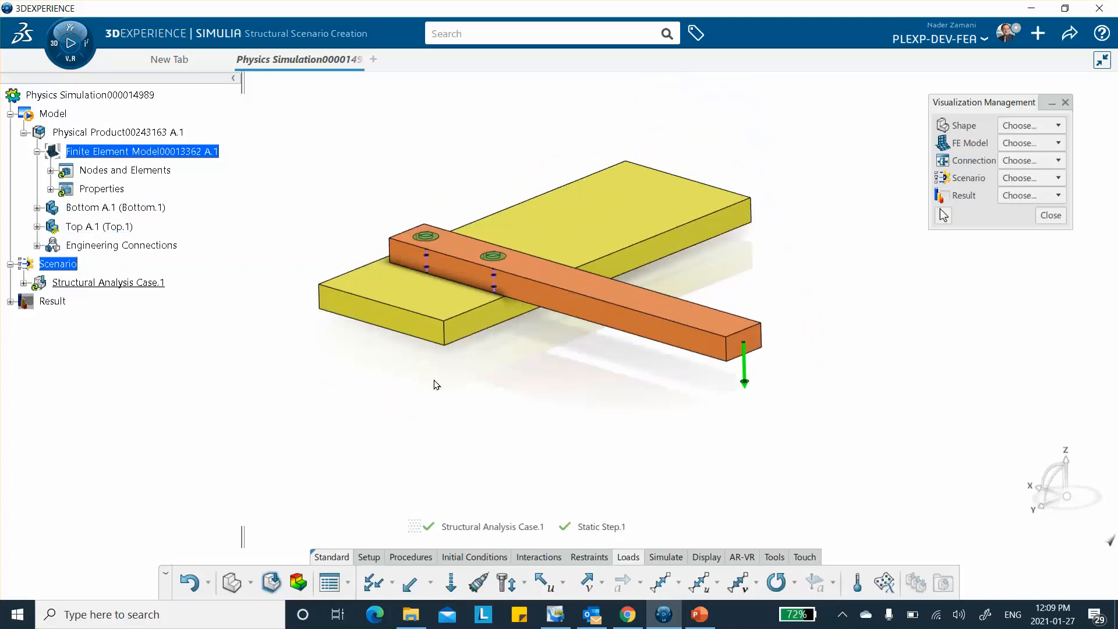
pyautogui.click(539, 558)
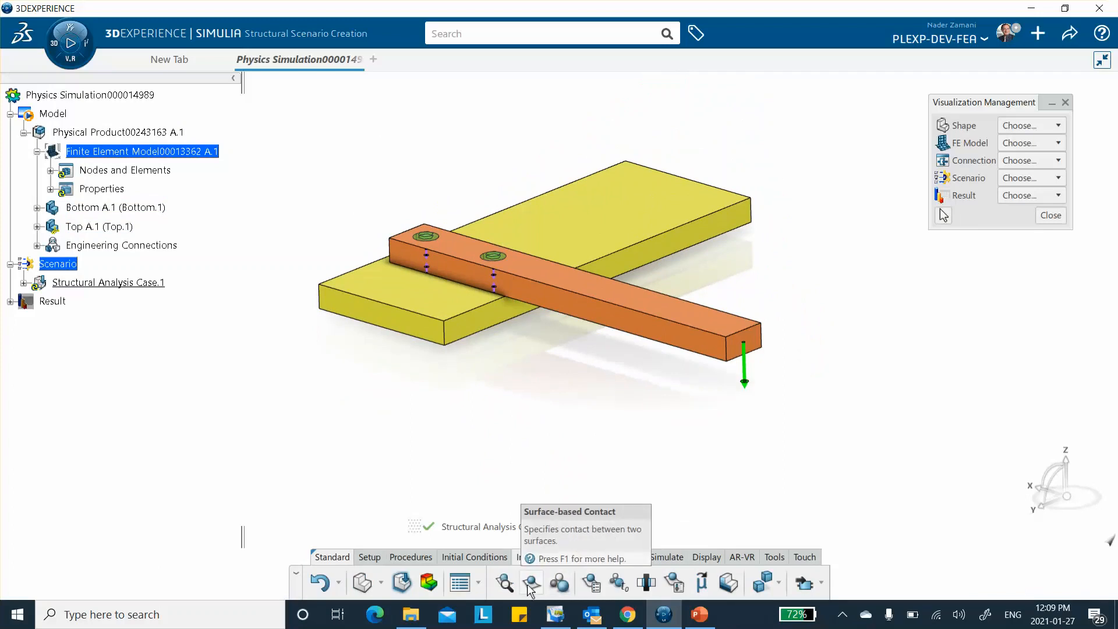
pyautogui.click(530, 584)
pyautogui.moveTo(545, 380); pyautogui.dragTo(501, 217, button='middle')
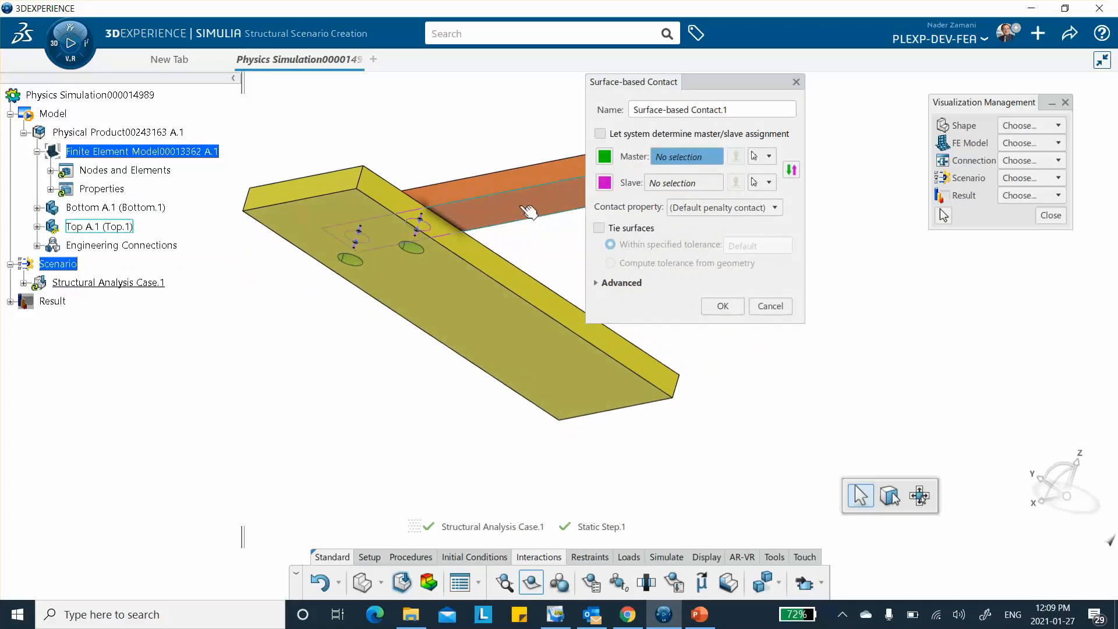
pyautogui.moveTo(512, 220); pyautogui.dragTo(481, 245, button='middle')
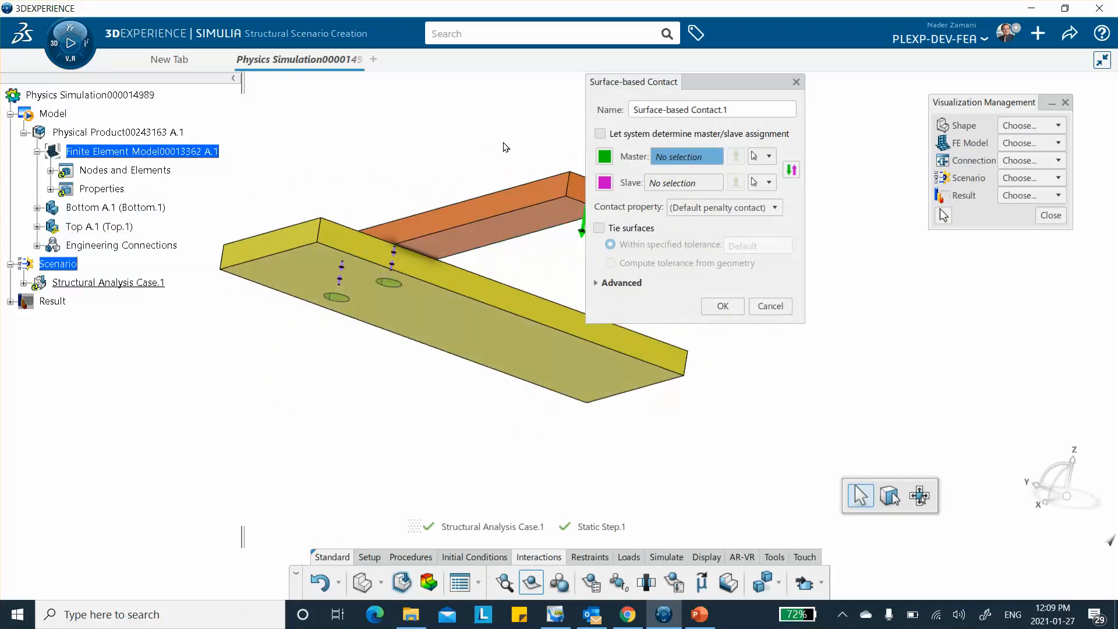
pyautogui.moveTo(529, 151); pyautogui.dragTo(524, 308, button='middle')
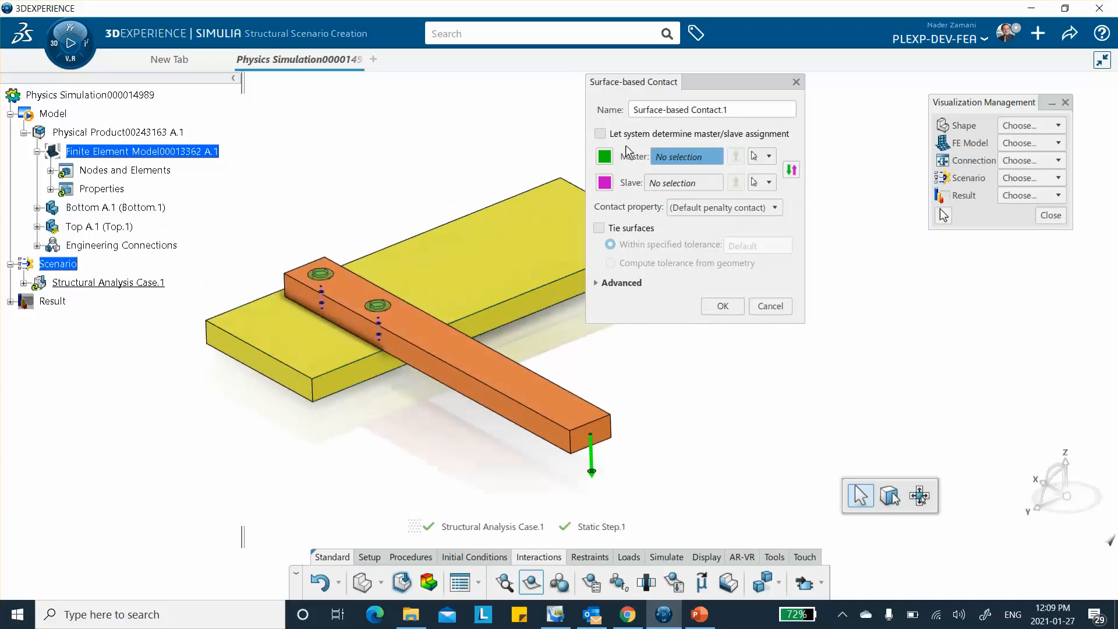
pyautogui.click(495, 268)
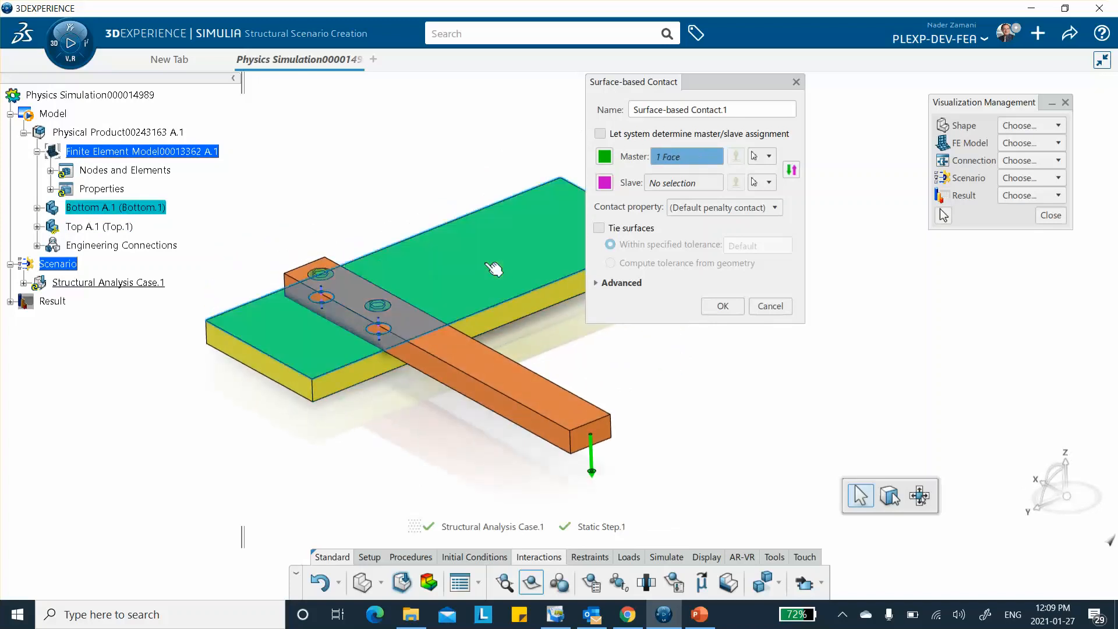
pyautogui.click(665, 182)
pyautogui.moveTo(632, 474); pyautogui.dragTo(518, 248, button='middle')
pyautogui.click(447, 238)
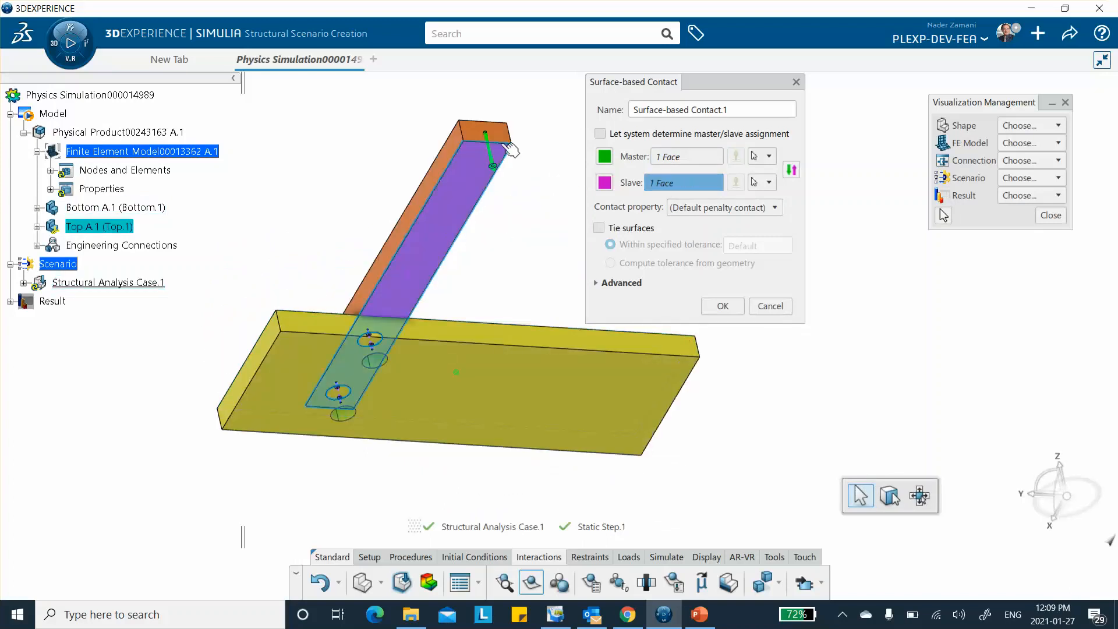
pyautogui.moveTo(527, 92); pyautogui.dragTo(566, 266, button='middle')
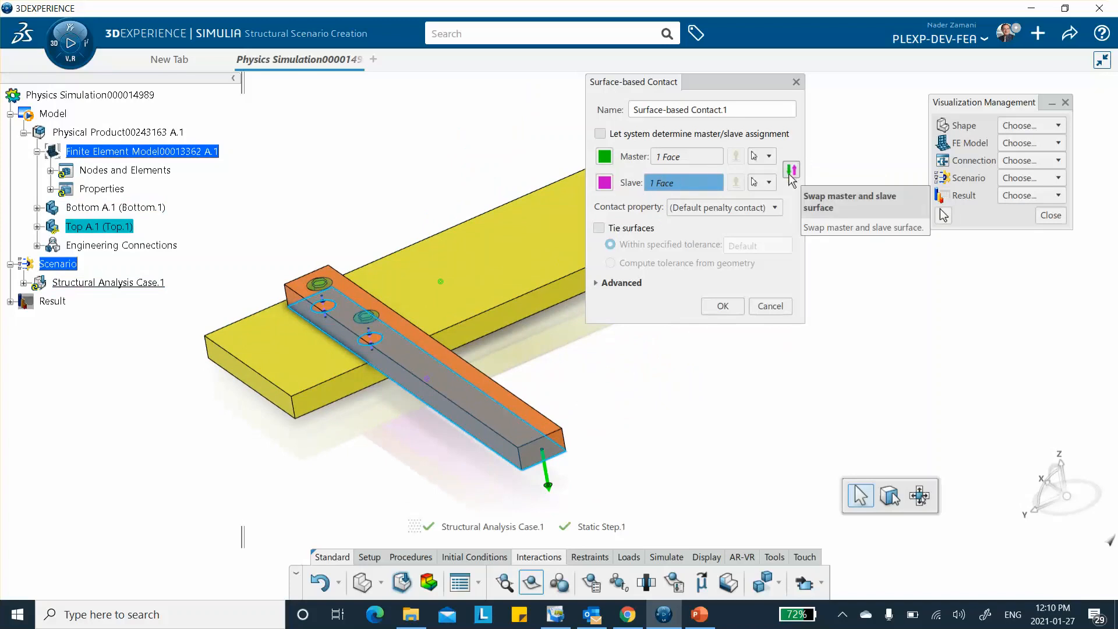
pyautogui.click(728, 306)
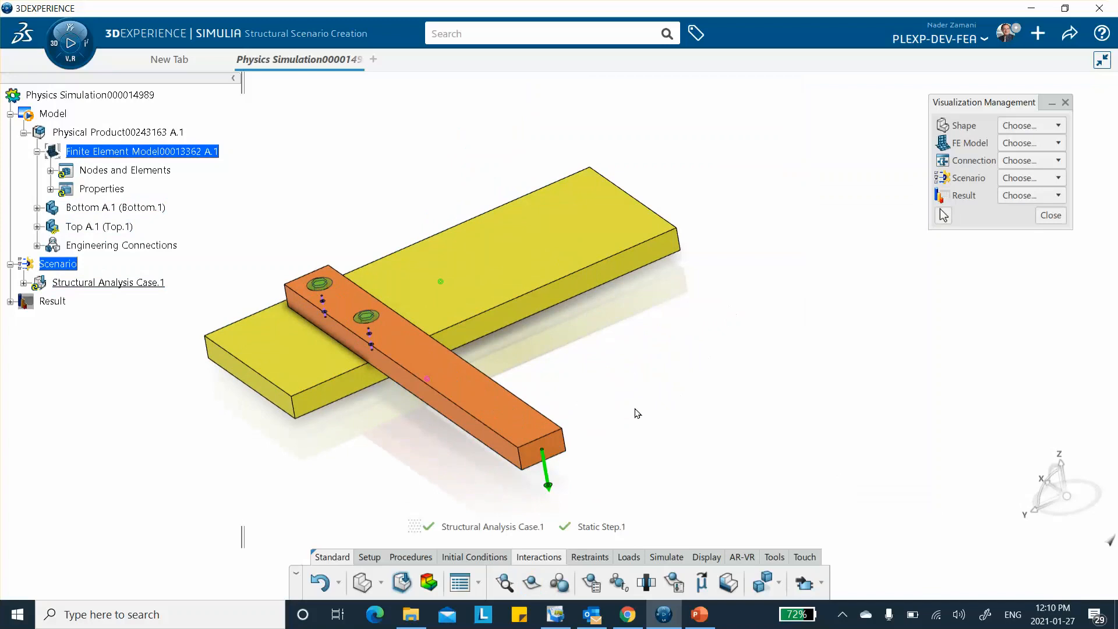
pyautogui.moveTo(437, 381); pyautogui.dragTo(374, 282, button='middle')
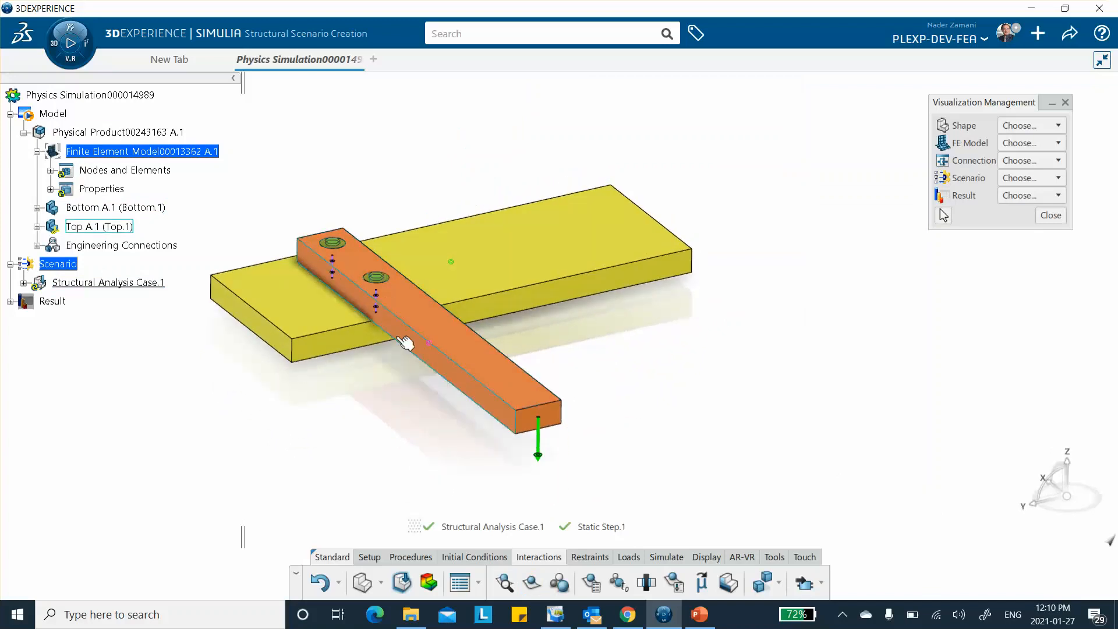
# Save the physics simulation with its completed scenario
pyautogui.moveTo(606, 350); pyautogui.dragTo(629, 344, button='middle')
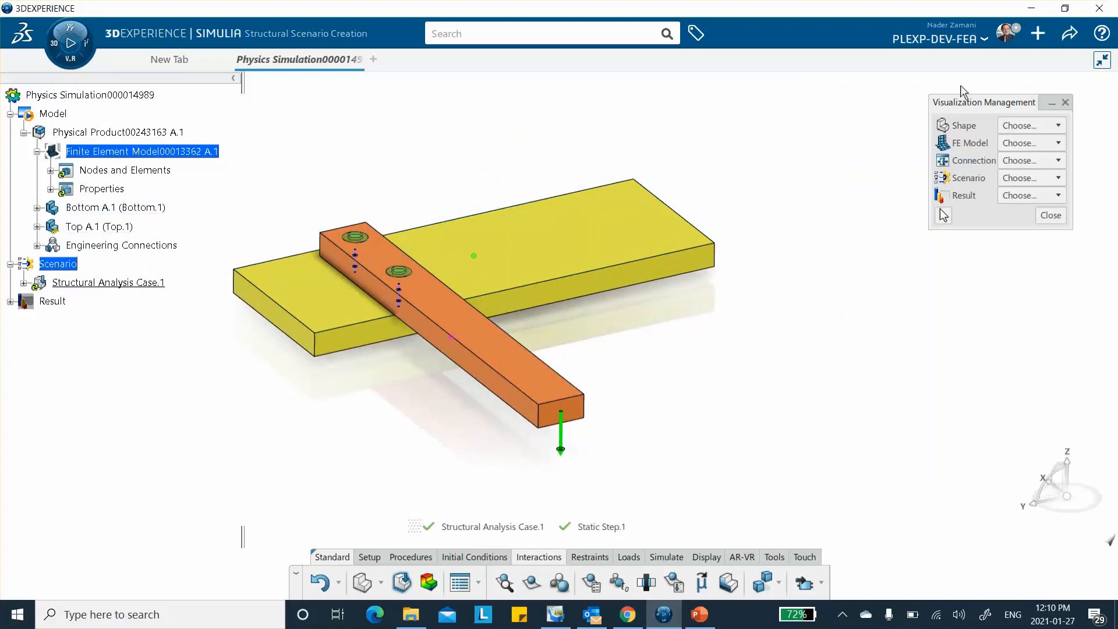
pyautogui.click(1072, 32)
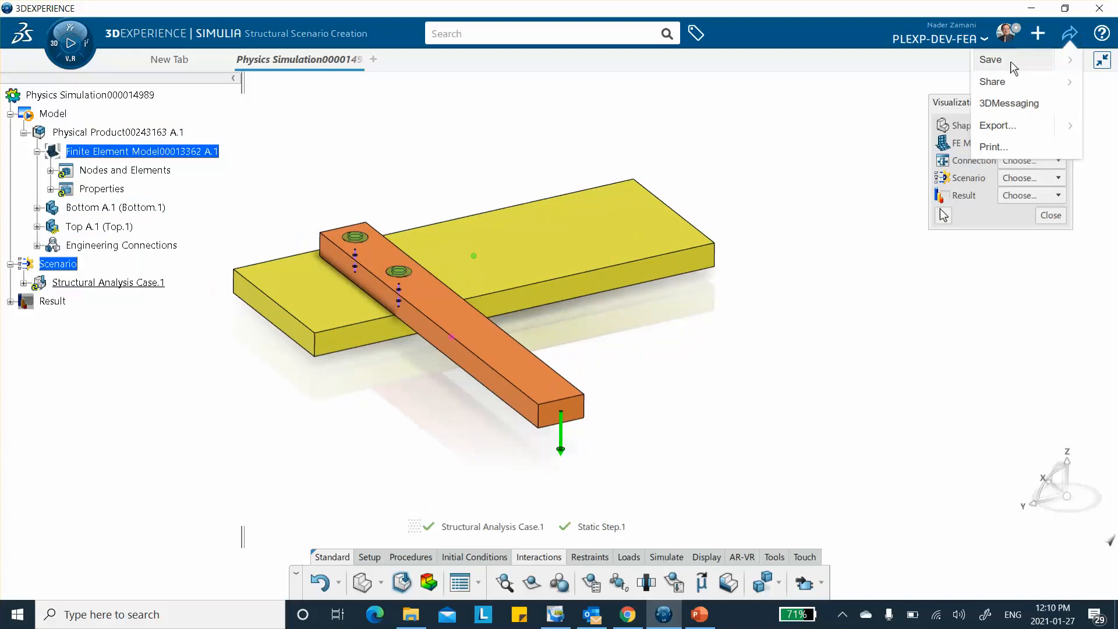
pyautogui.click(991, 61)
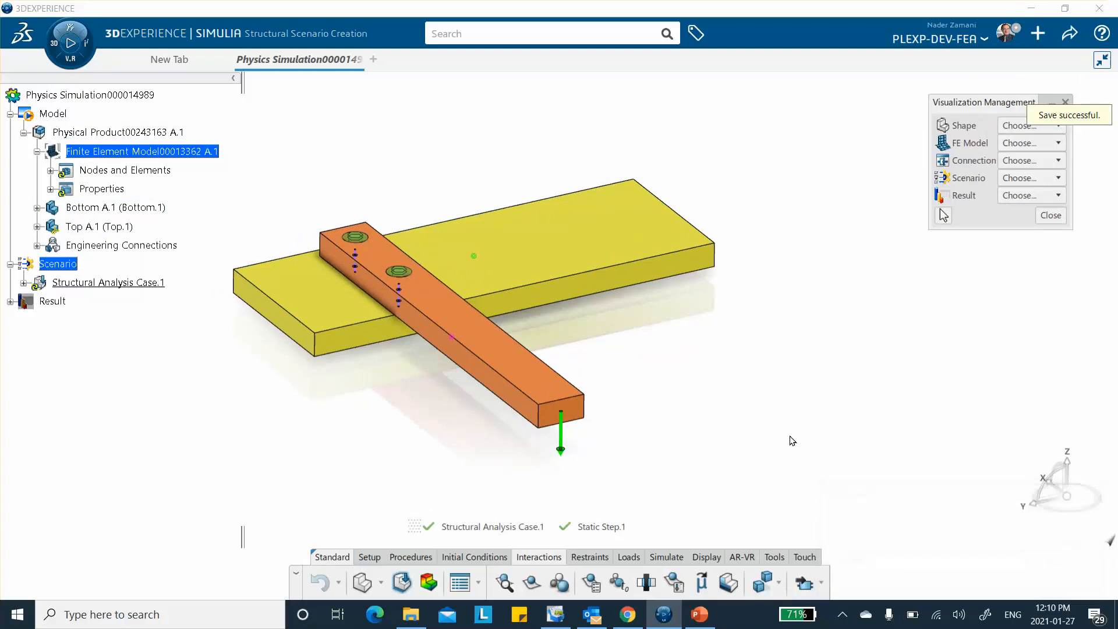
# Run the Model and Scenario Checks and dismiss their status report
pyautogui.click(665, 558)
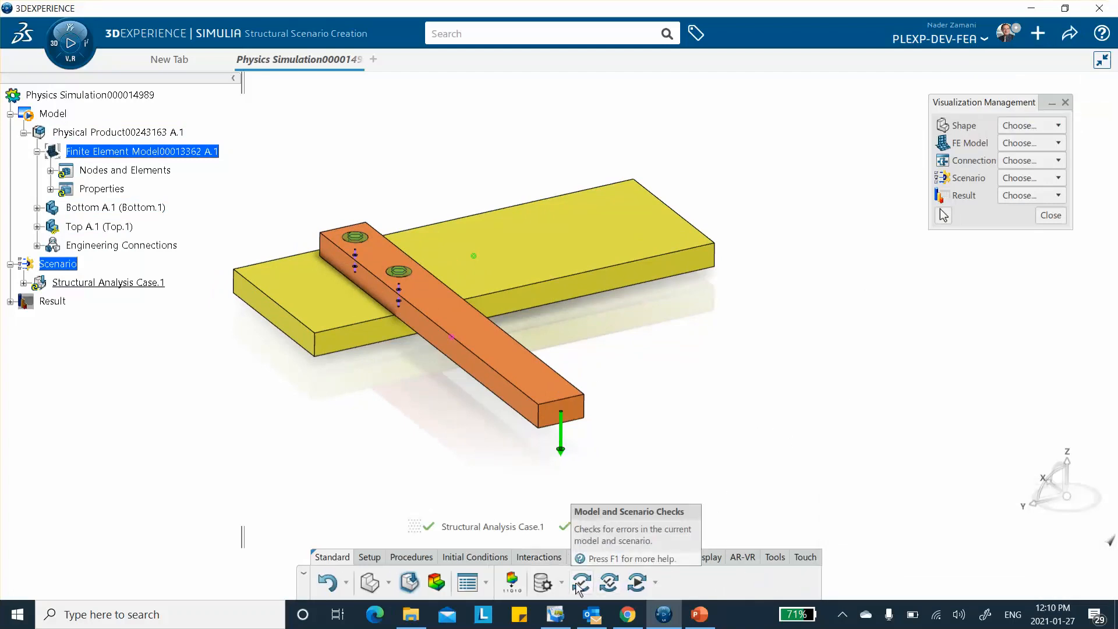
pyautogui.click(579, 584)
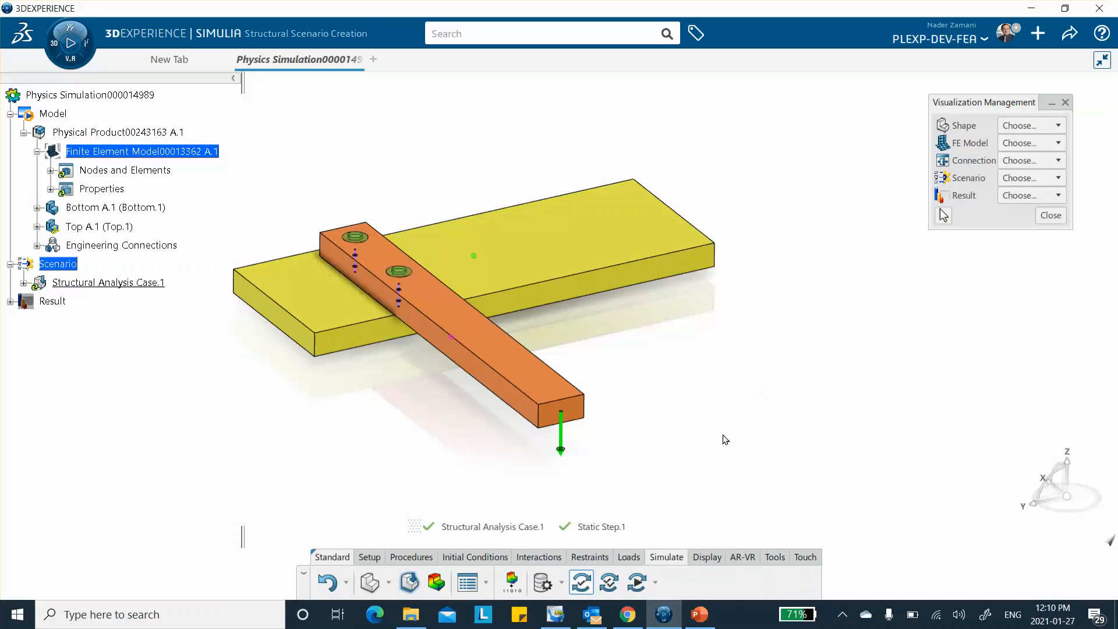
pyautogui.click(580, 581)
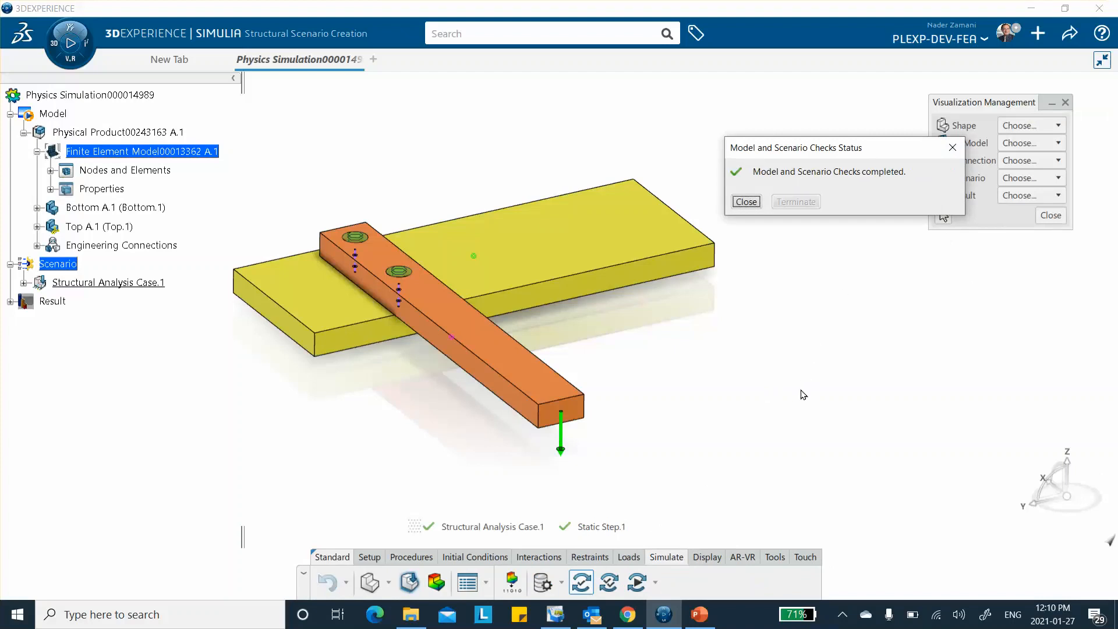
pyautogui.click(746, 201)
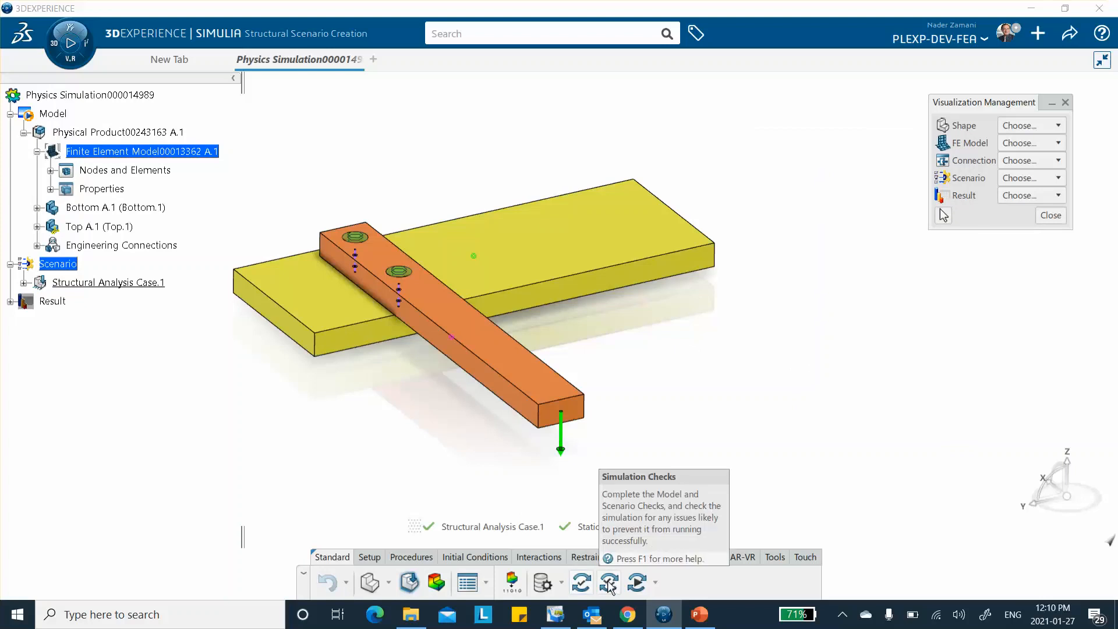
# Run the Simulation Checks locally on 4 cores and review the warnings in their status report
pyautogui.click(609, 584)
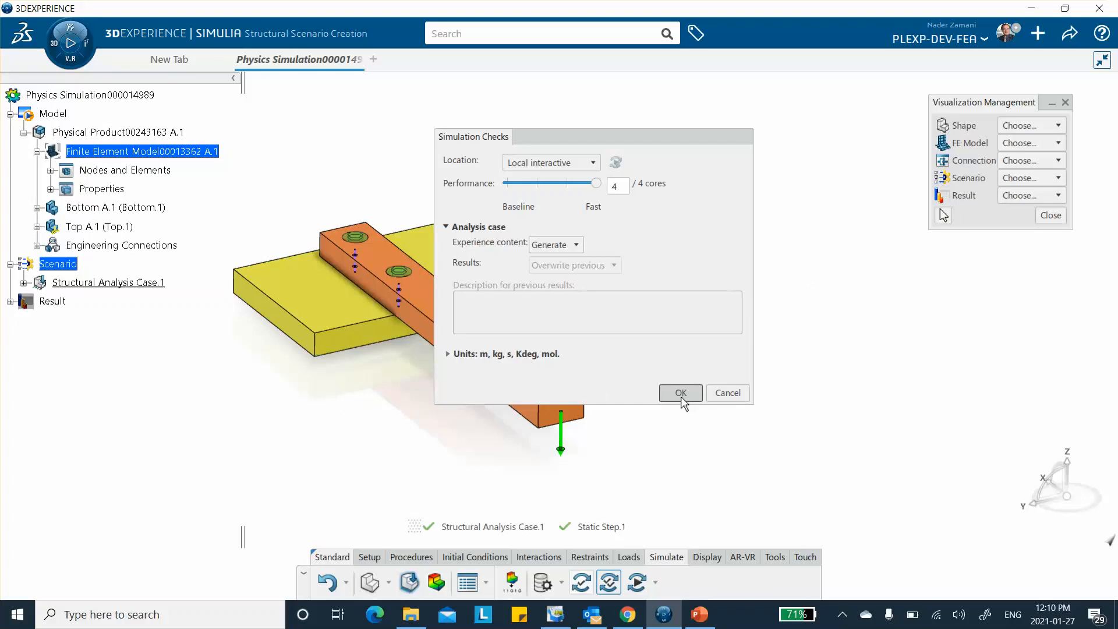
pyautogui.click(681, 395)
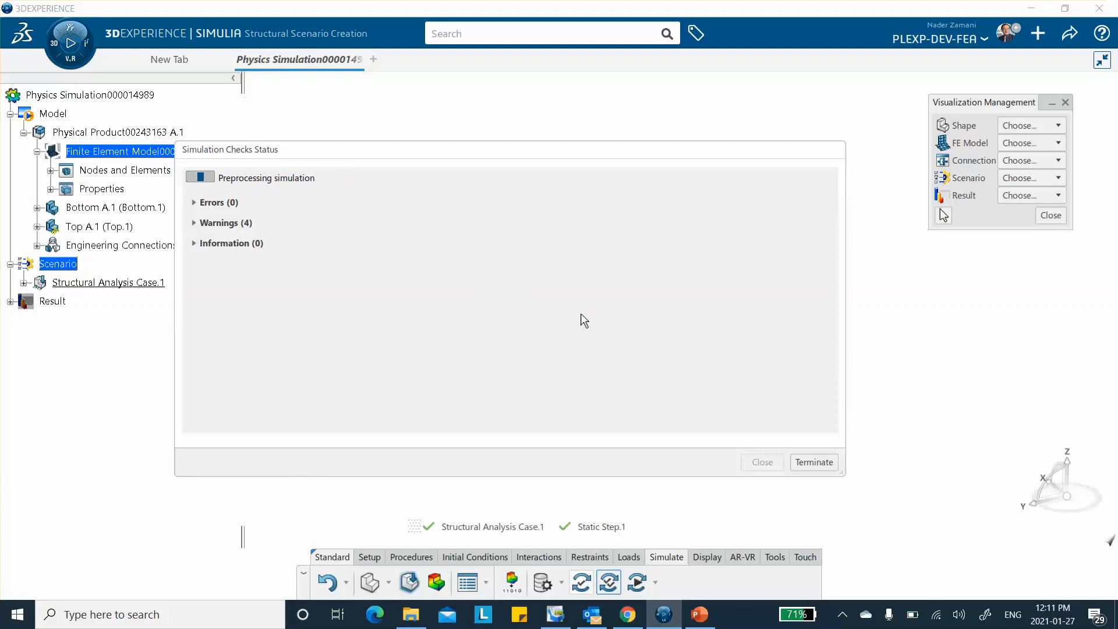
pyautogui.click(195, 224)
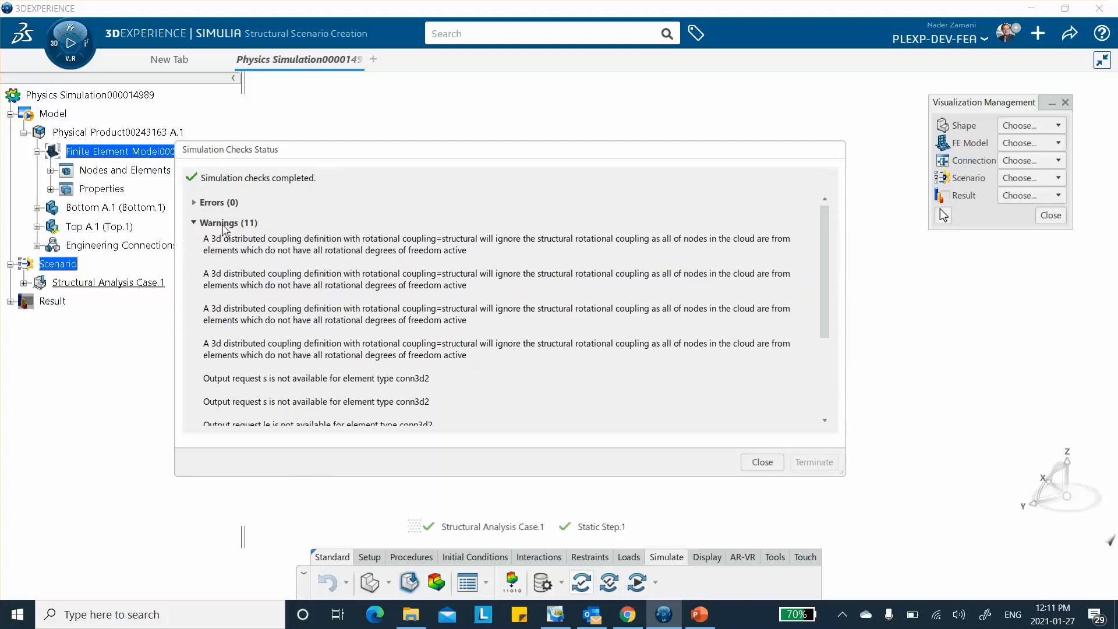
pyautogui.click(762, 462)
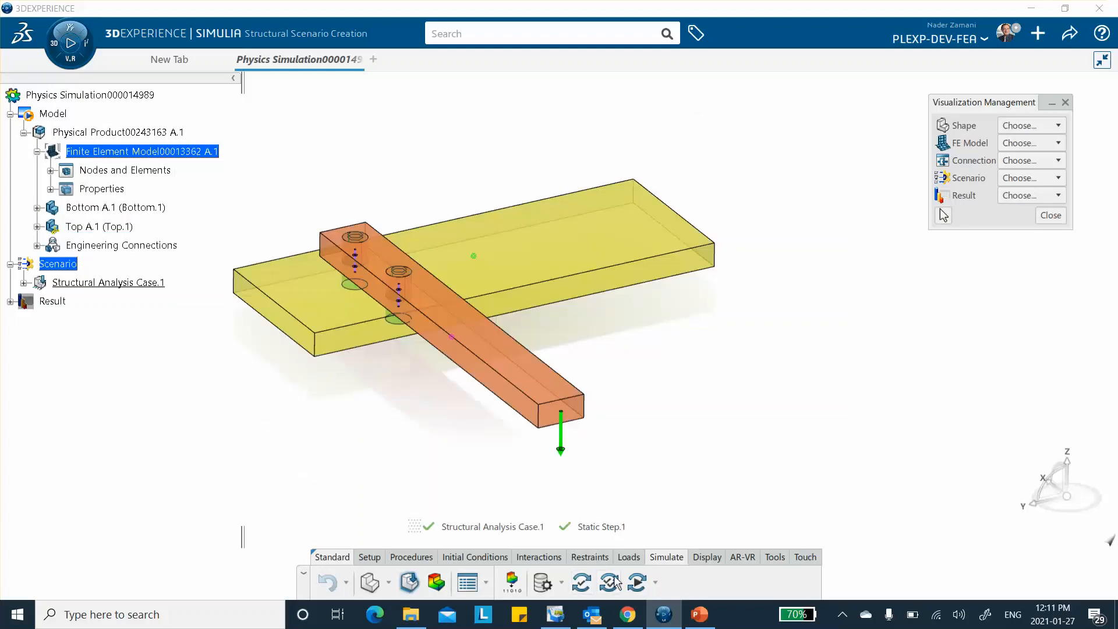
# Simulate Structural Analysis Case.1, review its iterations and close the simulation status once the run ends
pyautogui.click(641, 583)
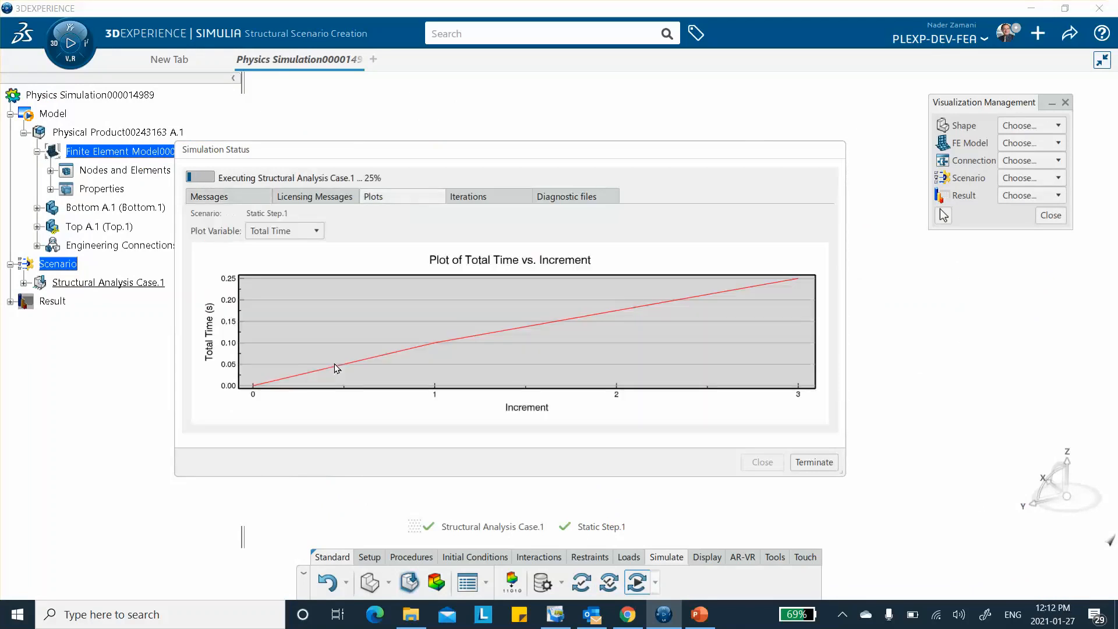
pyautogui.click(475, 197)
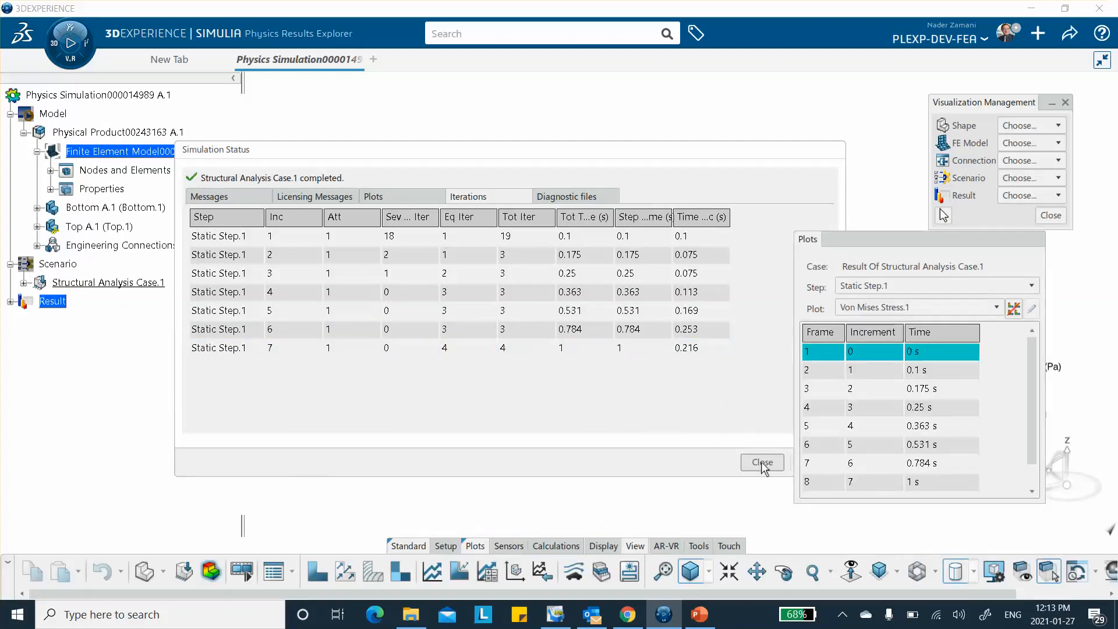
pyautogui.click(758, 462)
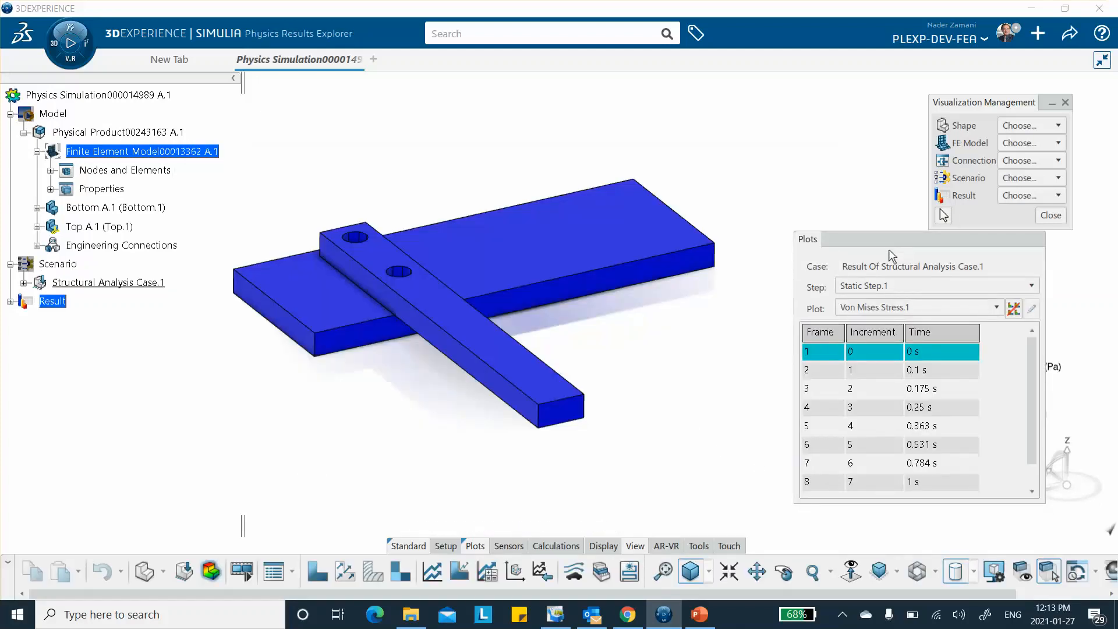
# View the Von Mises stress plot at the 0.1 s, 0.175 s, 0.25 s and 1 s frames
pyautogui.moveTo(890, 249); pyautogui.dragTo(844, 177)
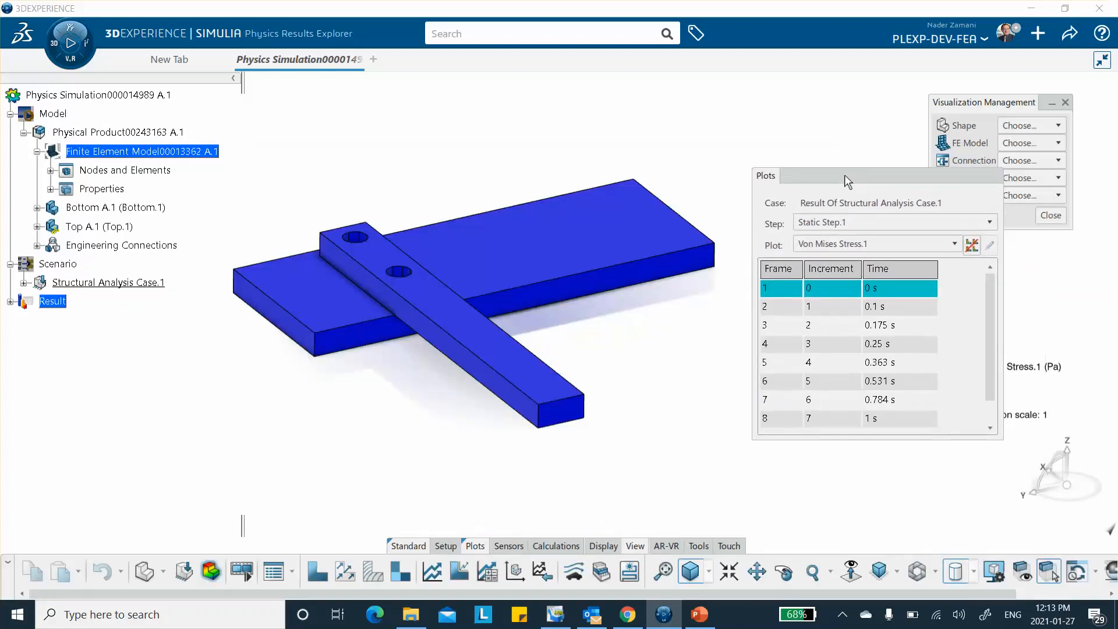
pyautogui.click(824, 303)
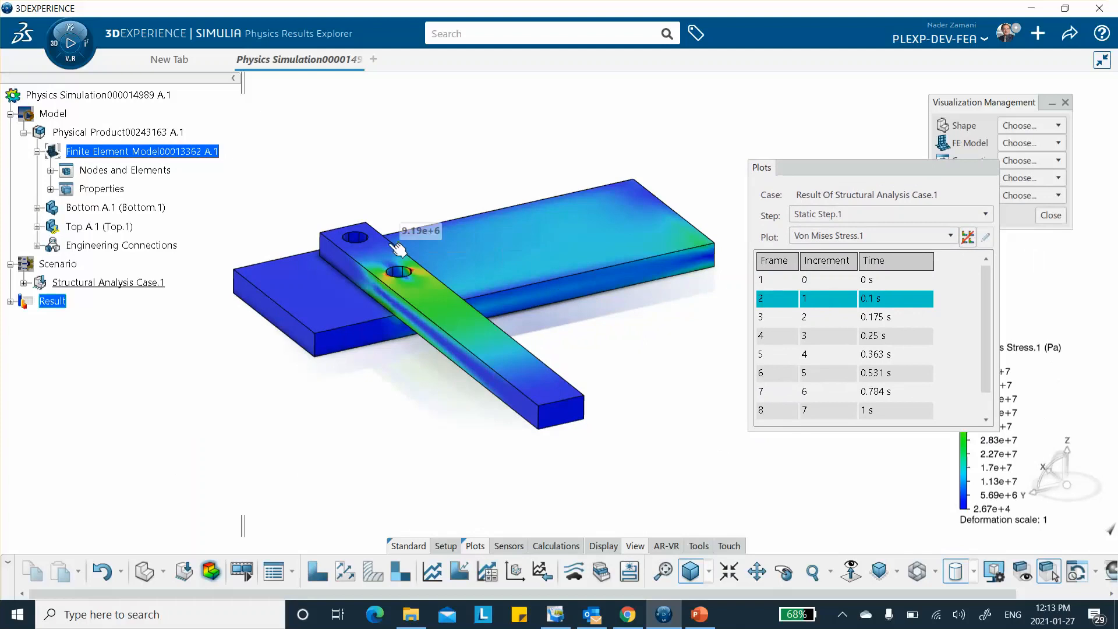
pyautogui.click(819, 319)
pyautogui.click(827, 340)
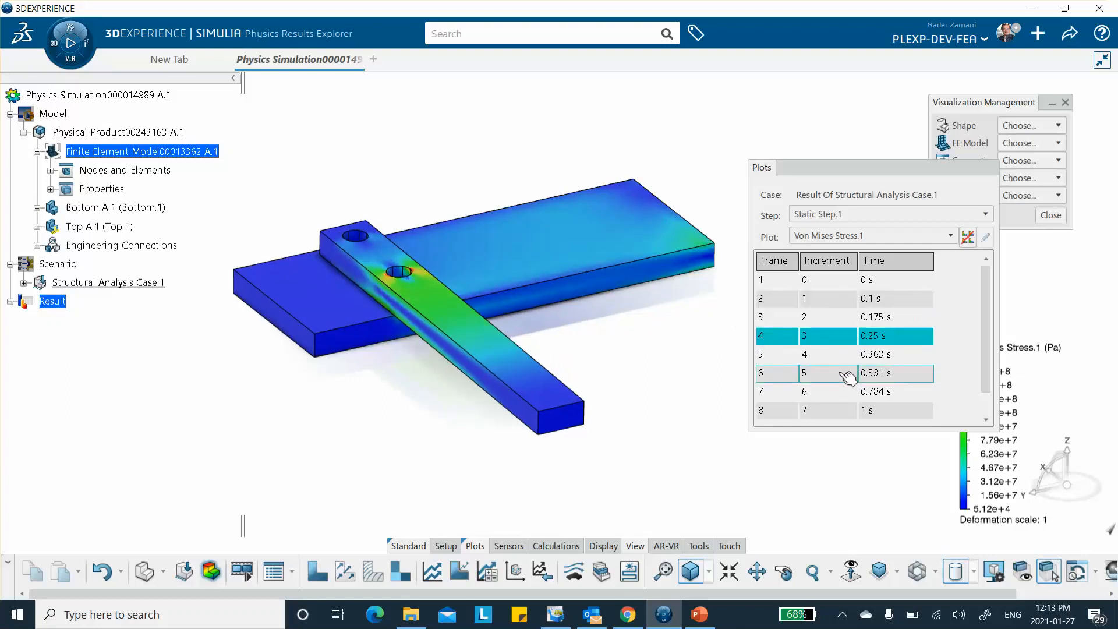
pyautogui.click(827, 407)
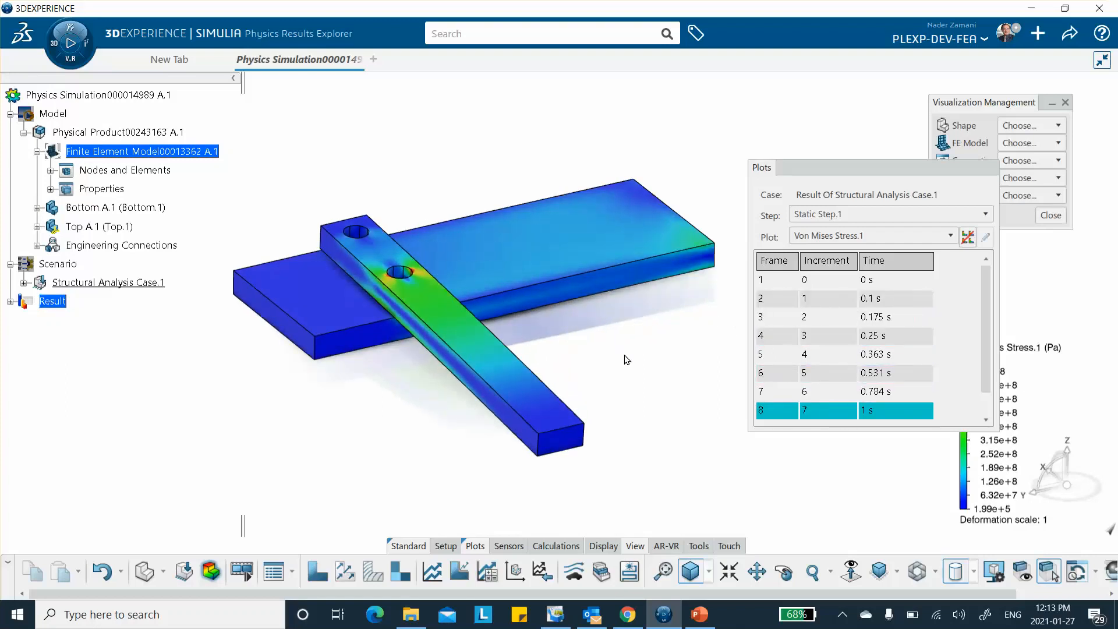
# Show the displacement plot at 0.1 s and at 1 s, and examine the separation at the bolted end
pyautogui.click(868, 234)
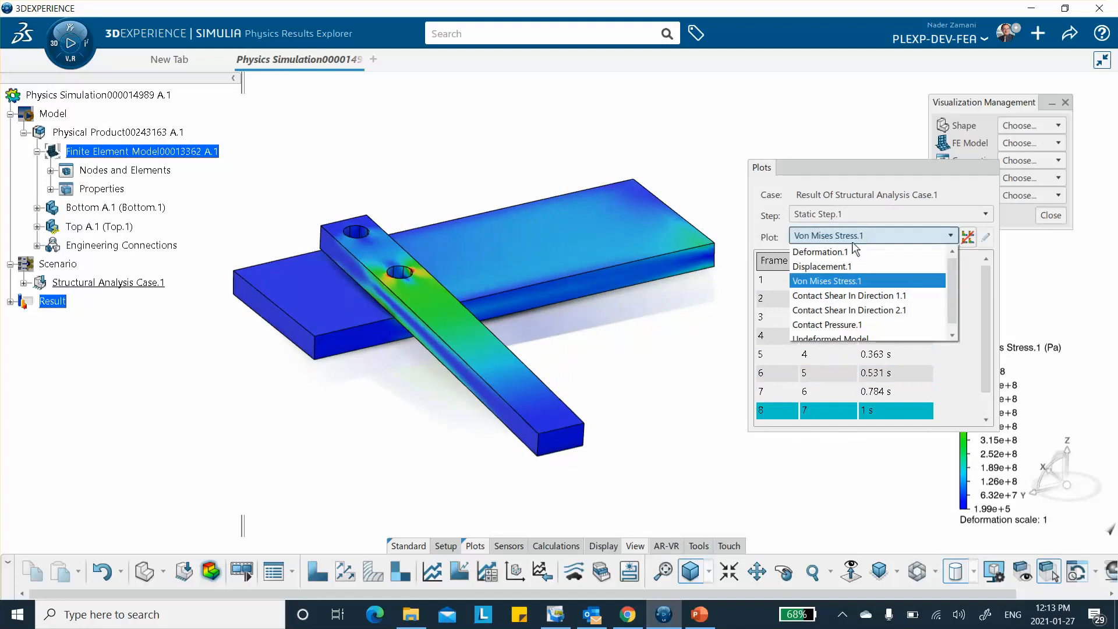
pyautogui.click(841, 266)
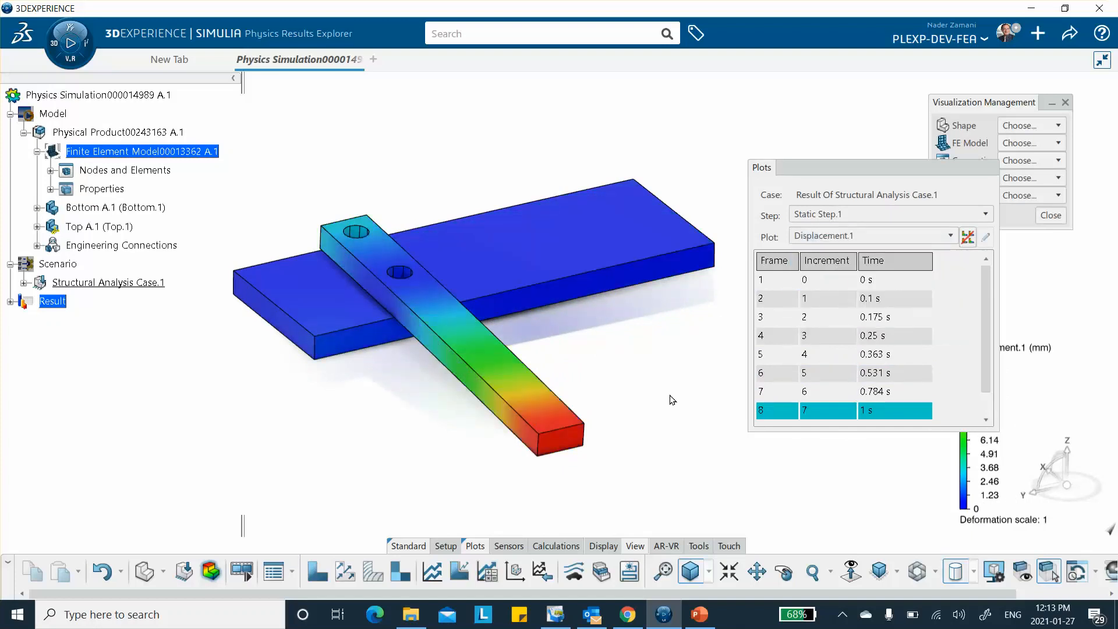
pyautogui.click(814, 302)
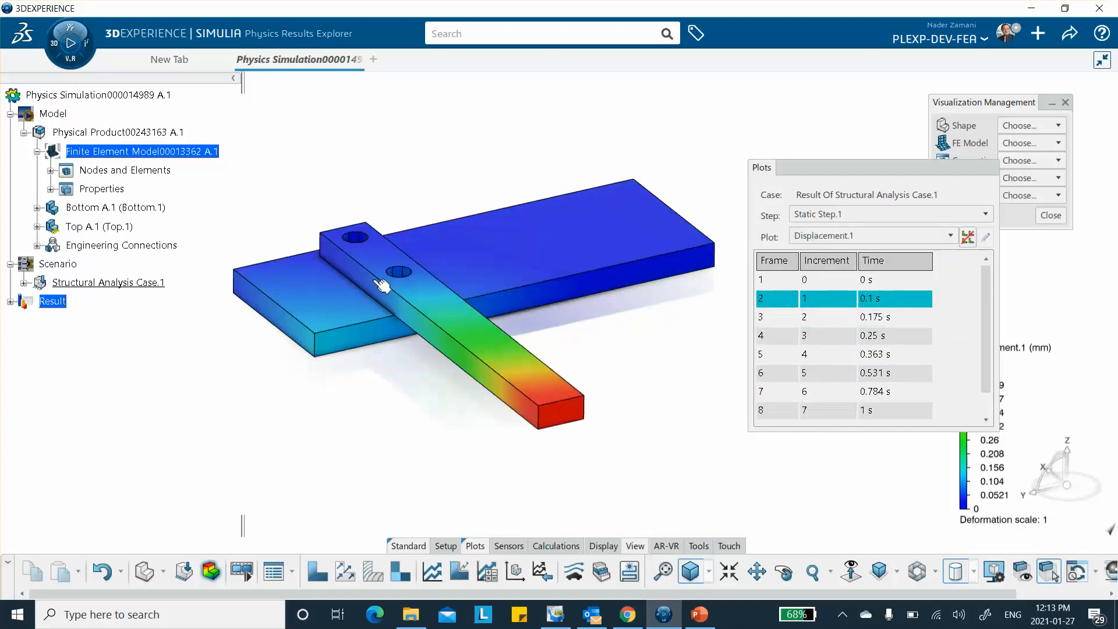
pyautogui.moveTo(837, 165); pyautogui.dragTo(753, 80)
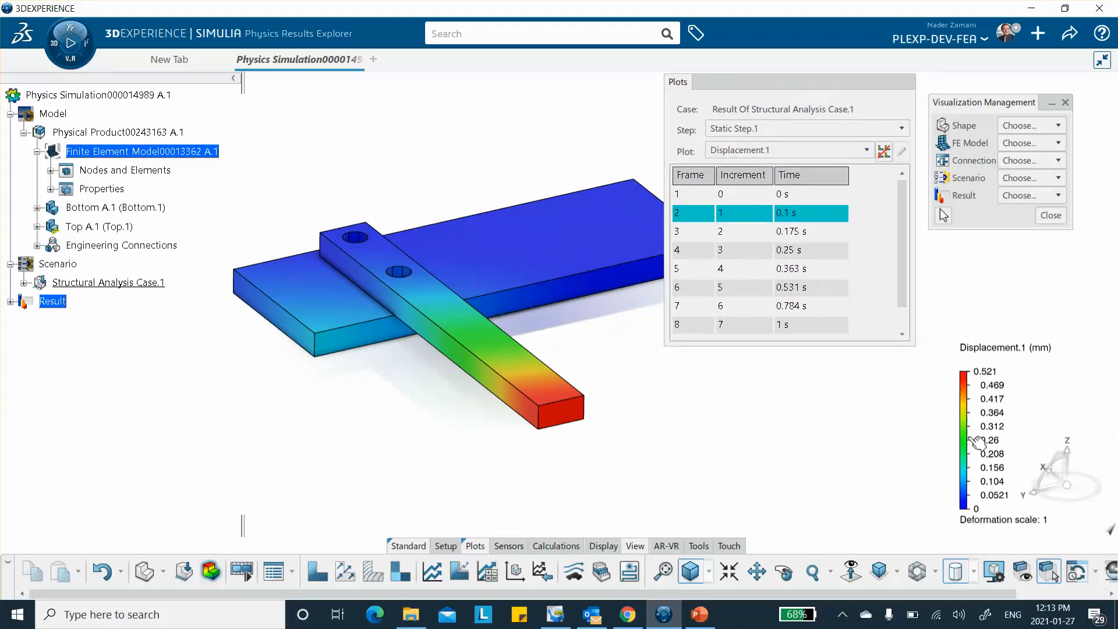
pyautogui.click(743, 326)
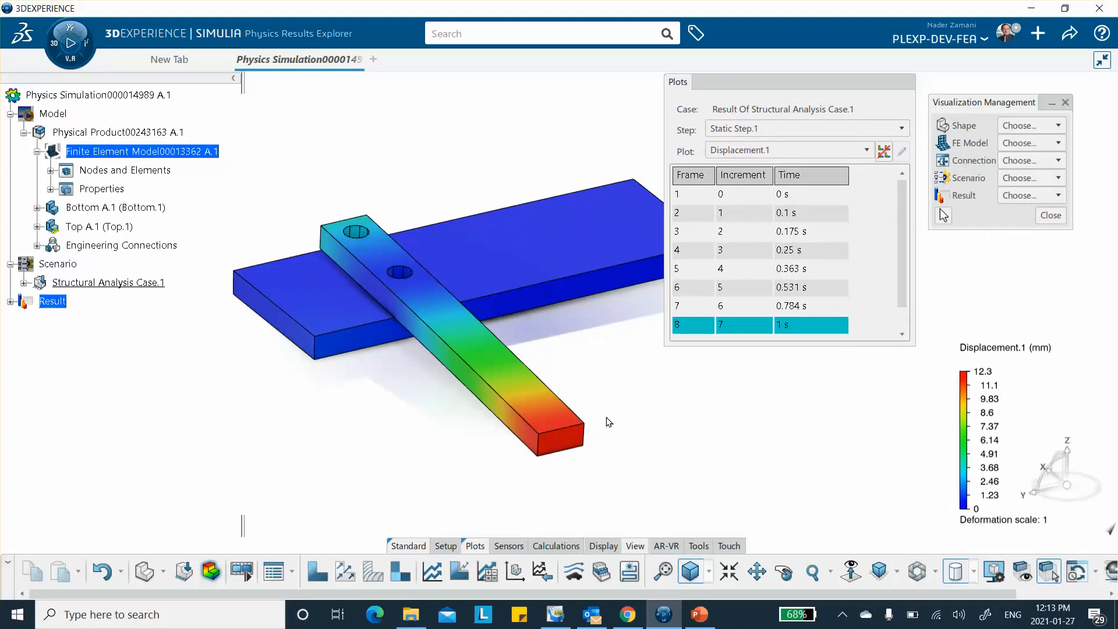
pyautogui.moveTo(410, 392); pyautogui.dragTo(380, 221, button='middle')
pyautogui.moveTo(506, 248); pyautogui.dragTo(484, 295, button='middle')
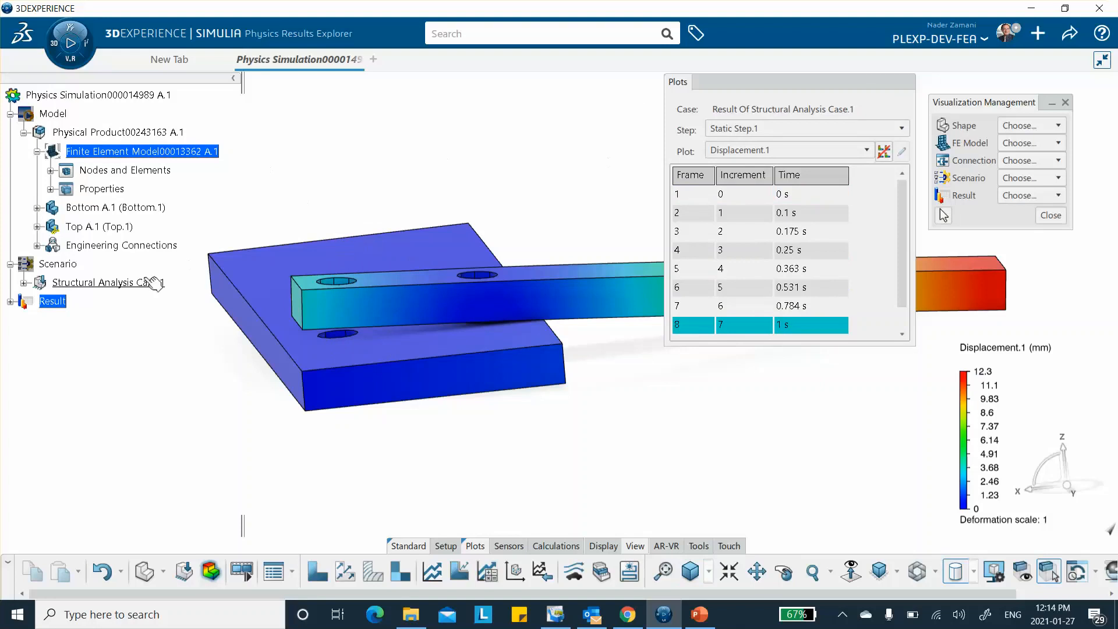
# Set the load of Bolt Force.1 on Virtual Bolt.1 to 2000 N
pyautogui.click(24, 283)
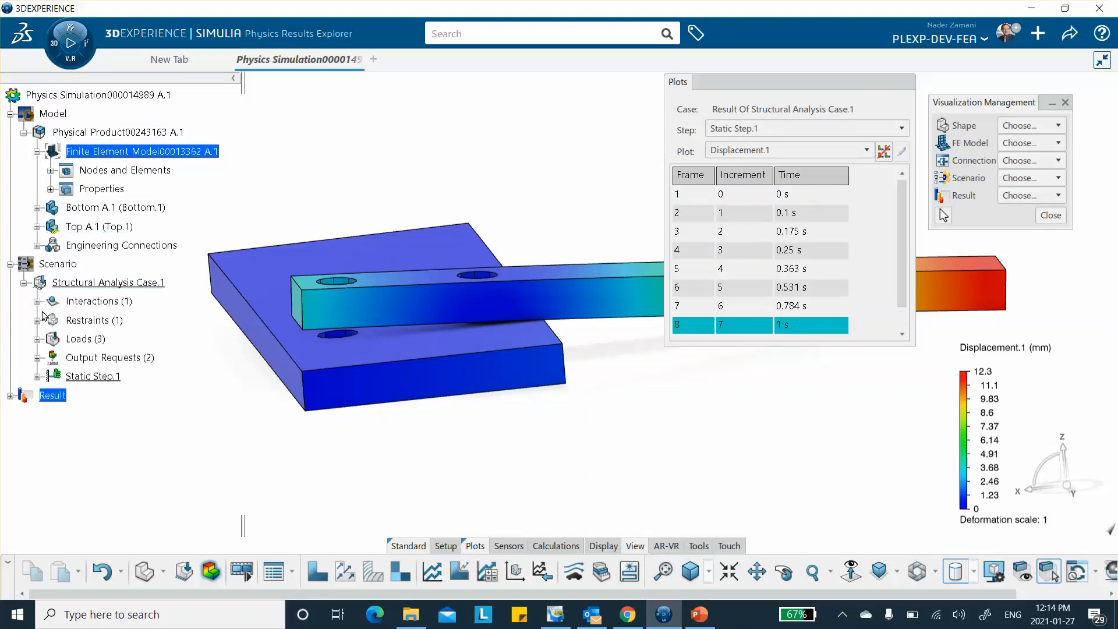
pyautogui.click(38, 340)
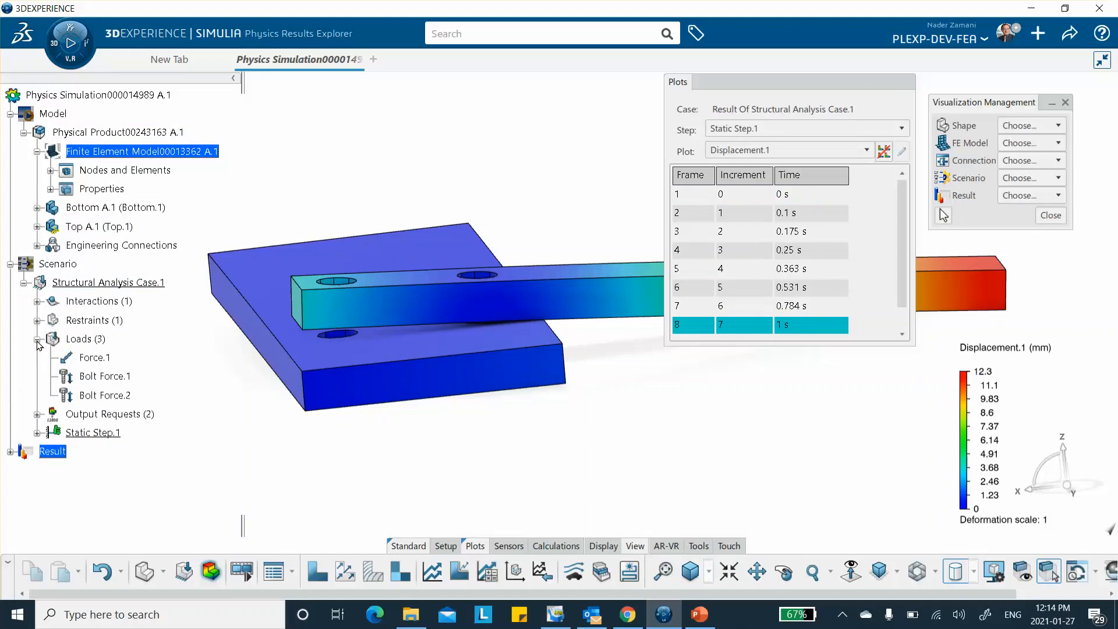
pyautogui.click(118, 377)
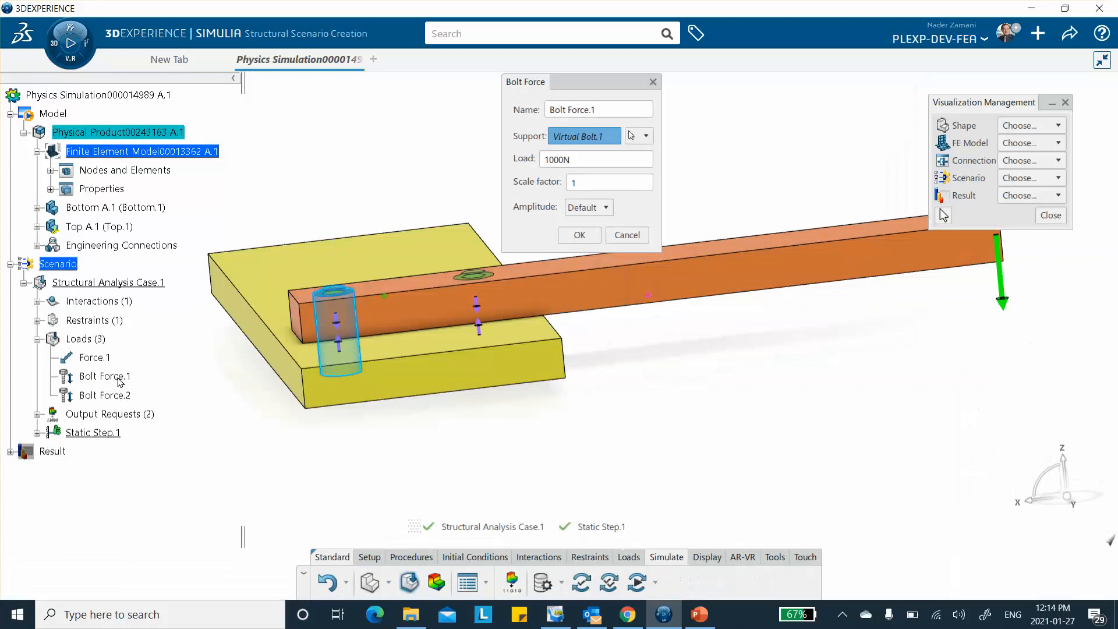
pyautogui.doubleClick(549, 159)
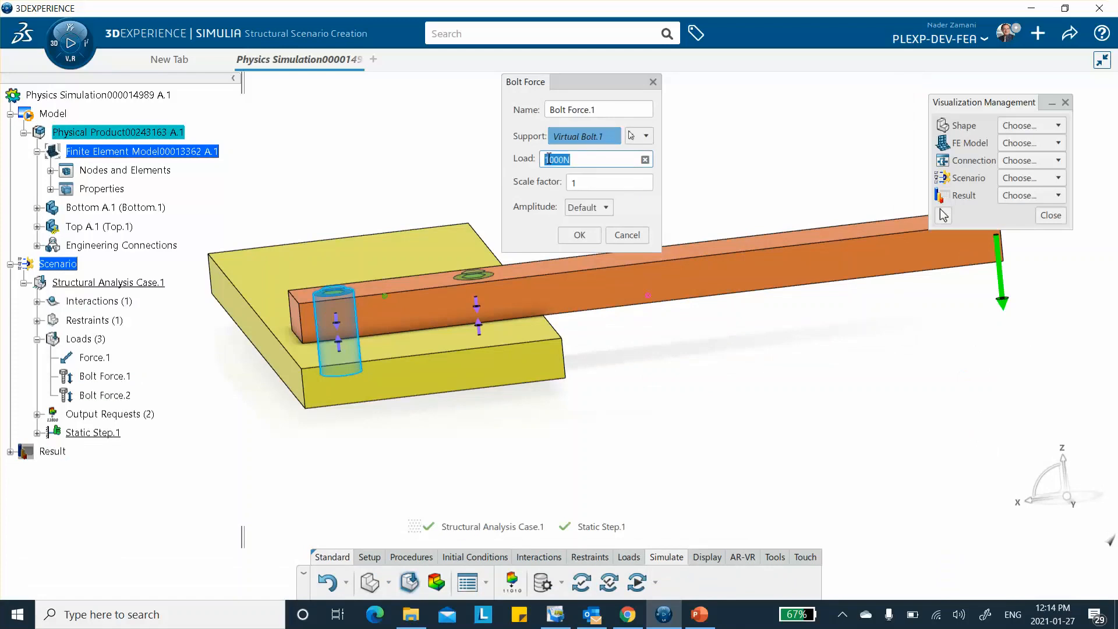
pyautogui.click(548, 159)
pyautogui.press('BackSpace')
pyautogui.write('2')
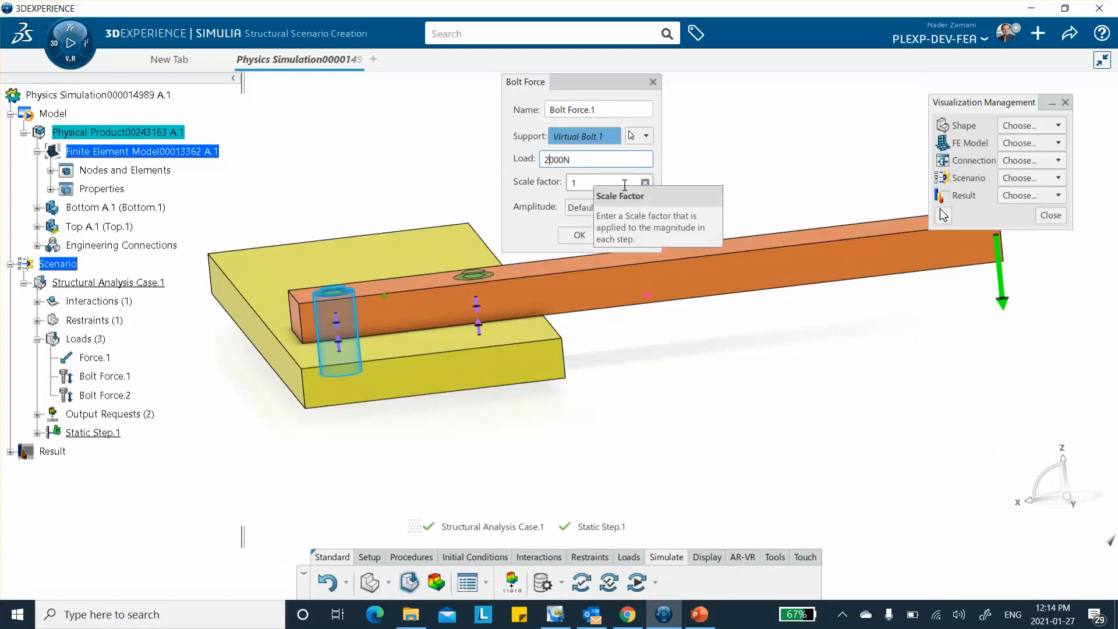
pyautogui.click(581, 235)
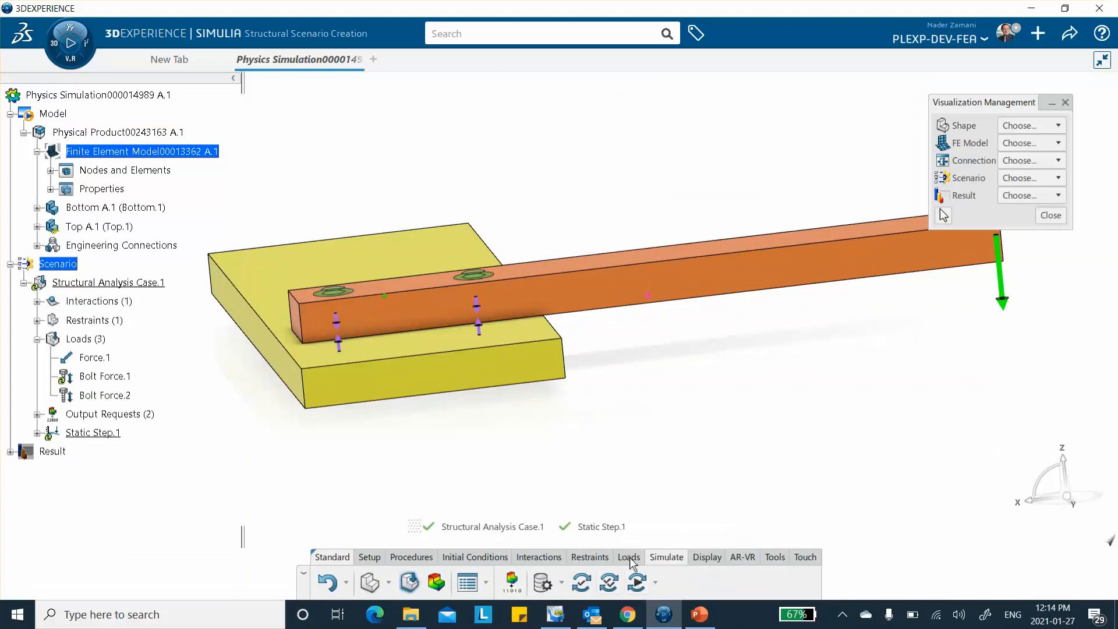
# Rerun the simulation locally on 4 cores, overwriting the previous results, and close its status report
pyautogui.click(638, 582)
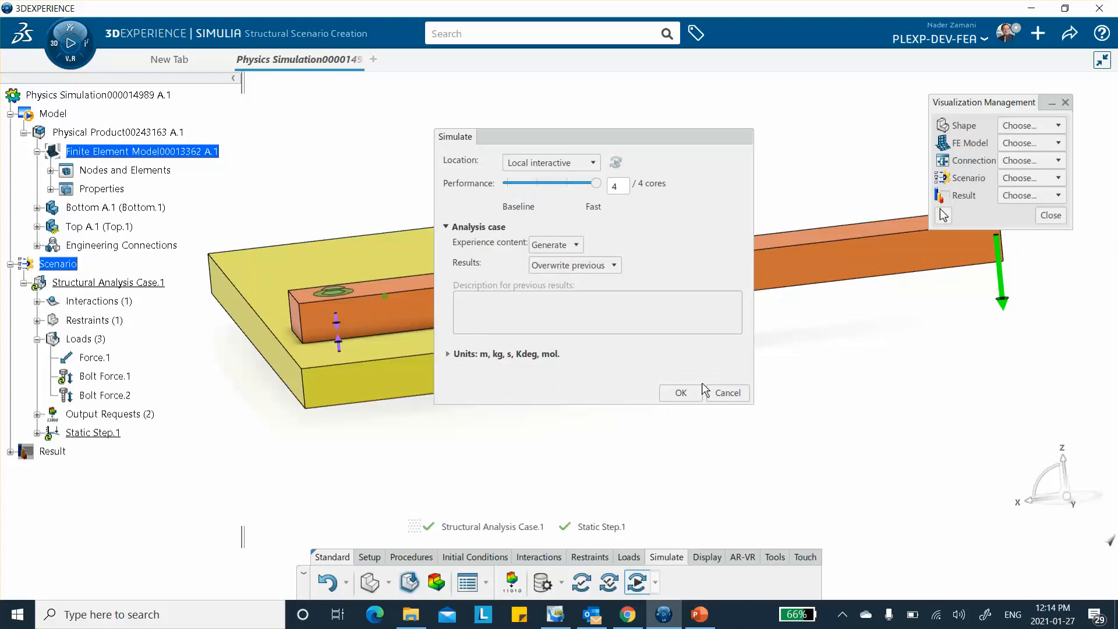
pyautogui.click(681, 394)
pyautogui.click(682, 393)
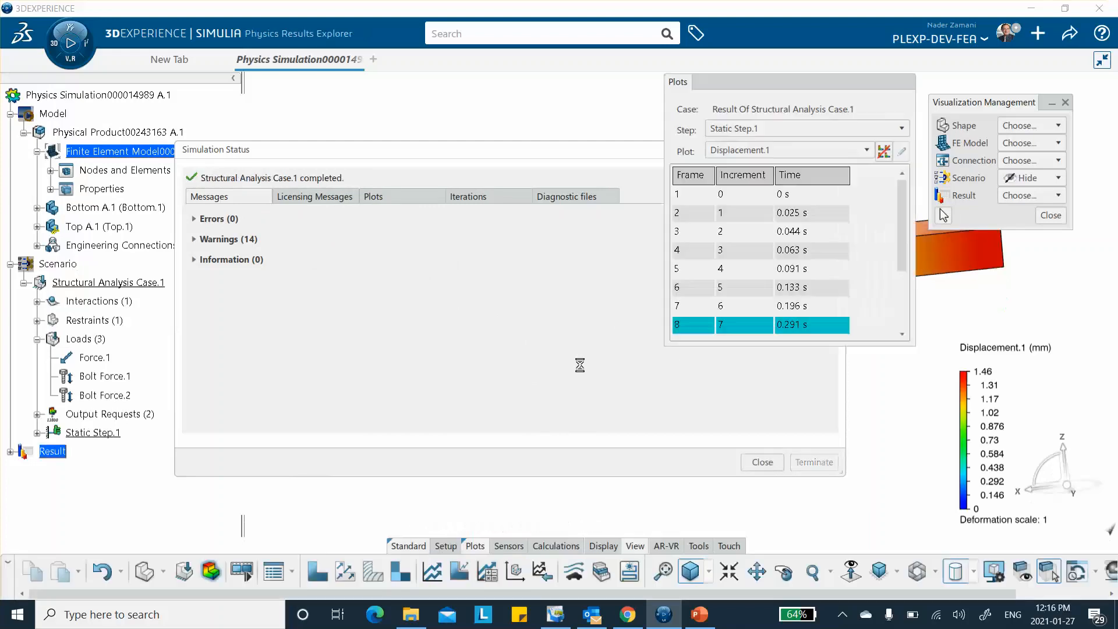
pyautogui.click(764, 469)
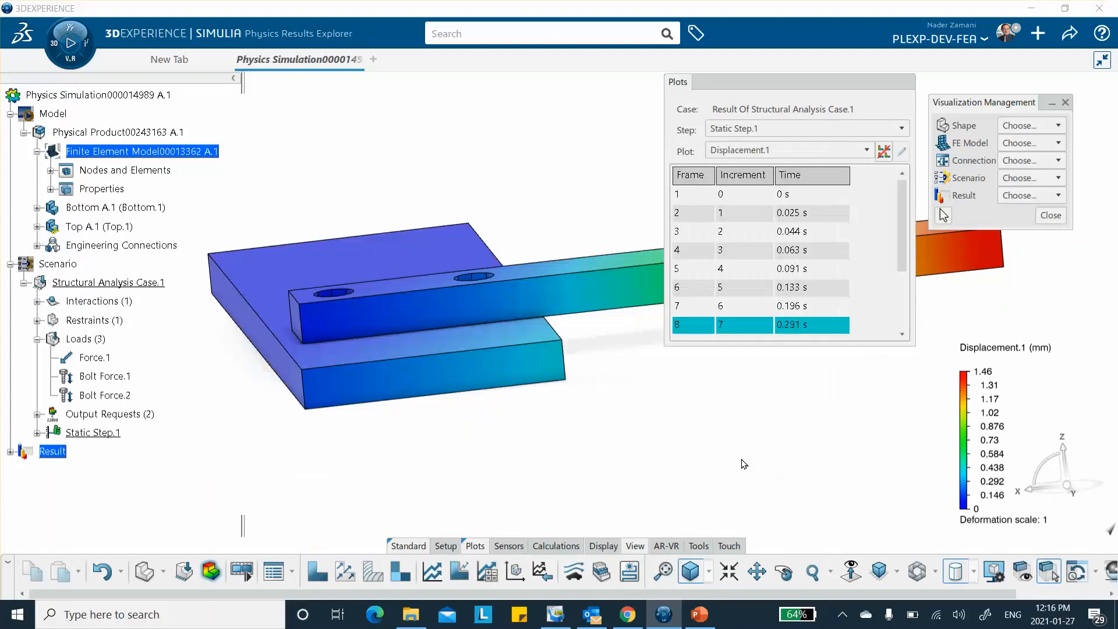
# Move the displacement colour legend beneath the bolted joint and examine the contact between both bars from the side
pyautogui.moveTo(965, 405); pyautogui.dragTo(883, 374, button='middle')
pyautogui.click(966, 406)
pyautogui.moveTo(973, 411); pyautogui.dragTo(565, 377)
pyautogui.click(563, 376)
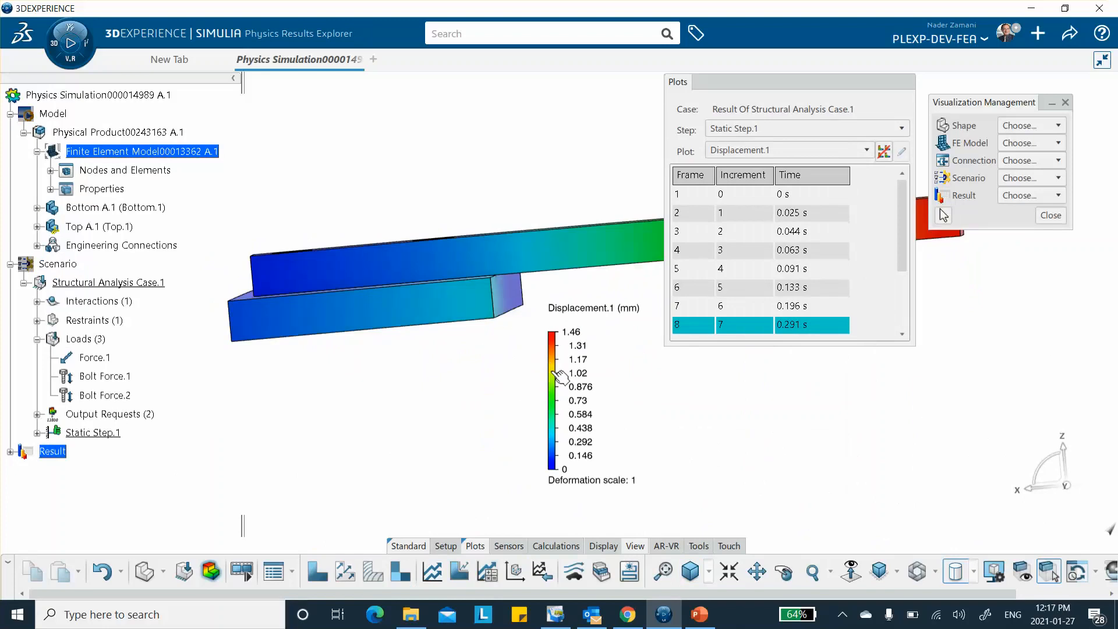
pyautogui.moveTo(438, 219); pyautogui.dragTo(486, 231, button='middle')
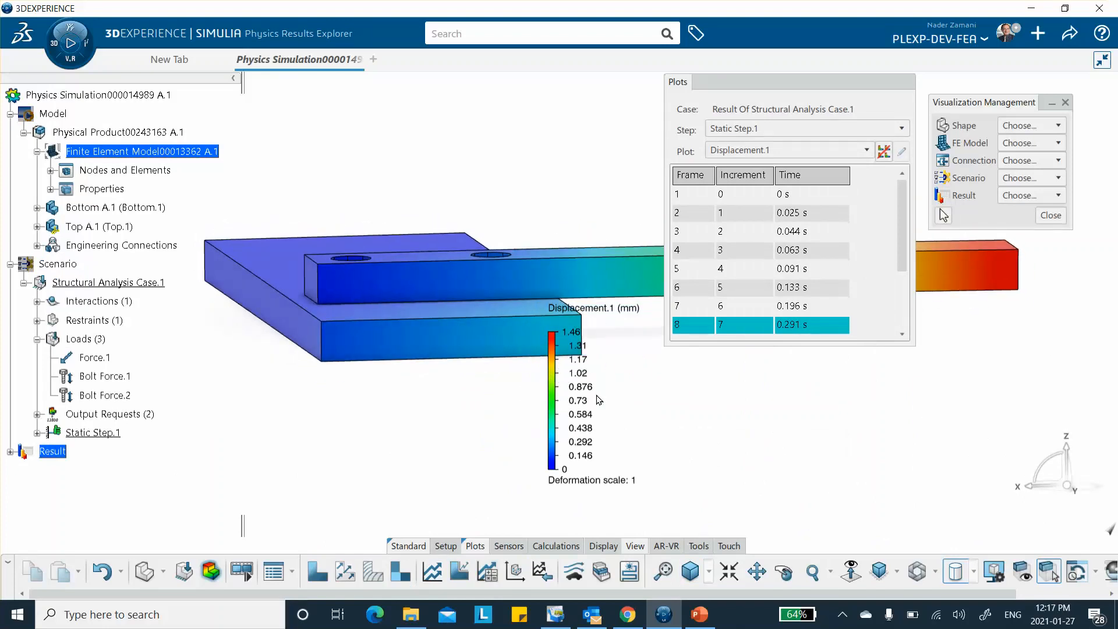
# Delete the Force.1 load from Structural Analysis Case.1, leaving only the two bolt forces
pyautogui.moveTo(631, 353); pyautogui.dragTo(623, 310, button='middle')
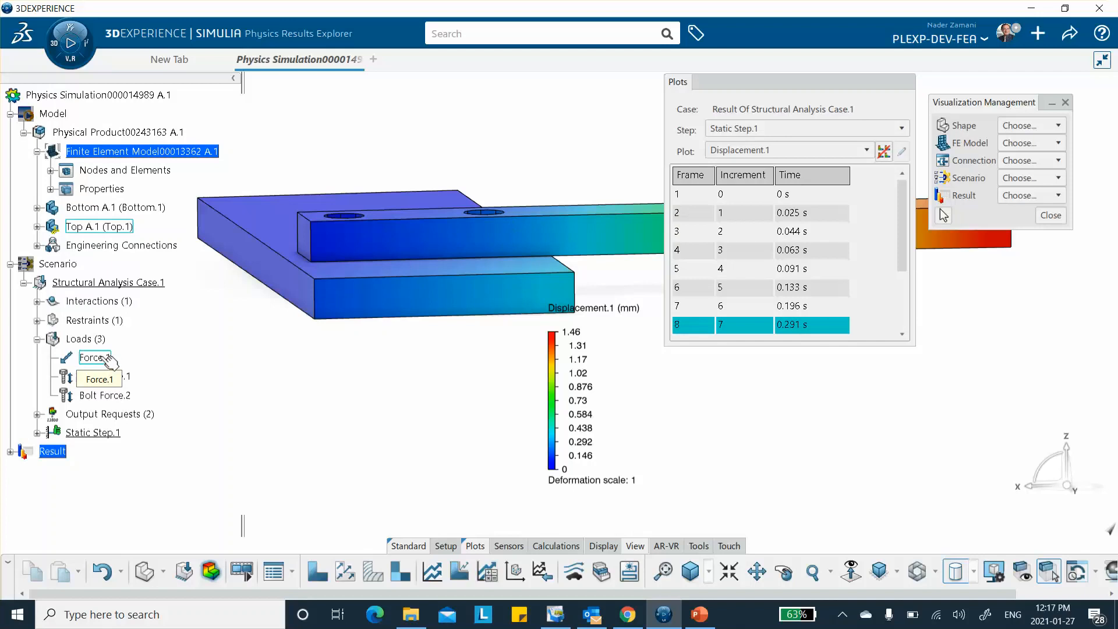
pyautogui.rightClick(105, 360)
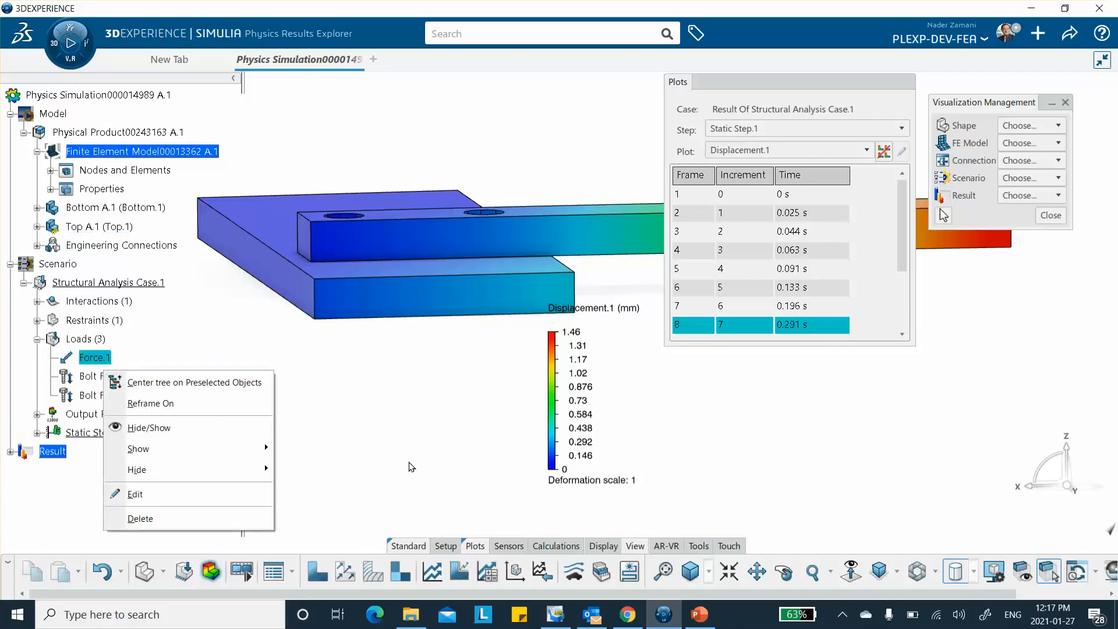
pyautogui.click(434, 460)
pyautogui.rightClick(111, 366)
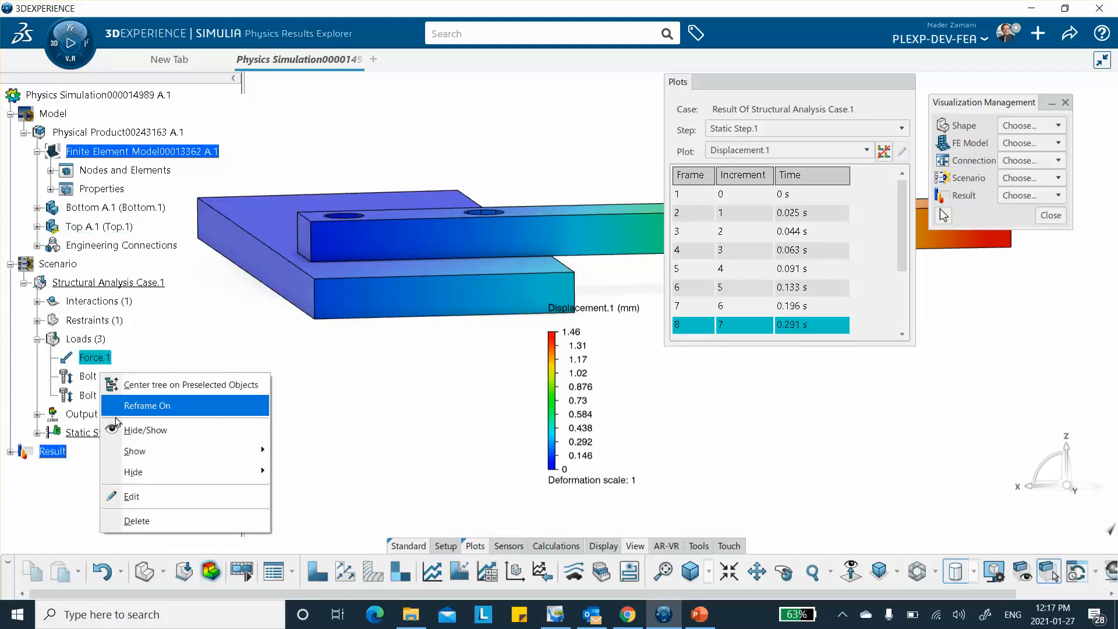
pyautogui.click(192, 520)
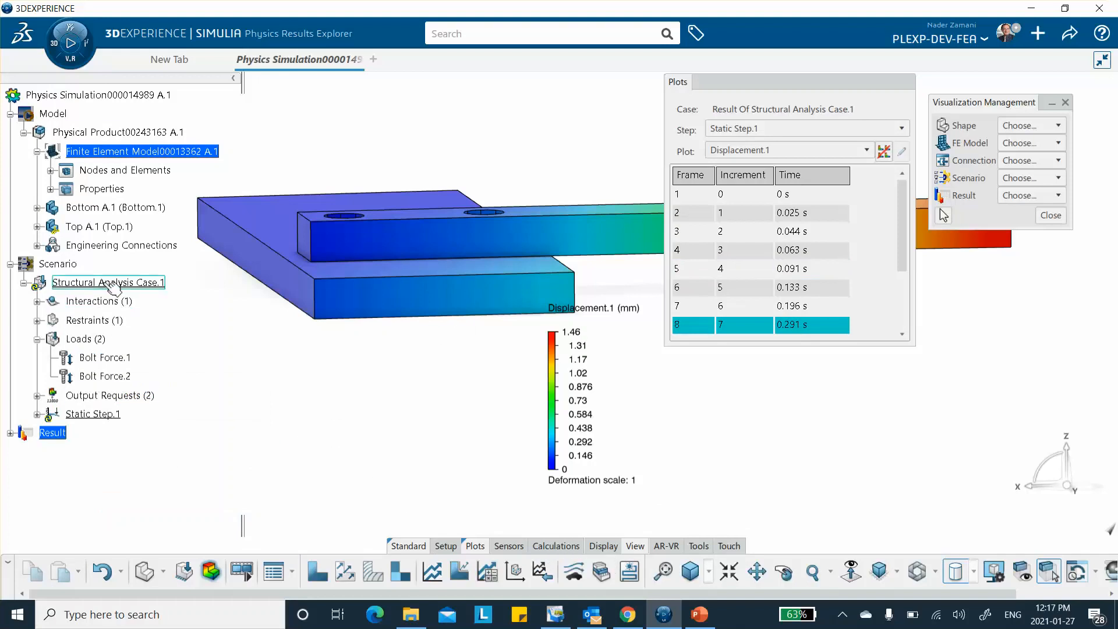
# Return to the scenario, rerun the simulation of Structural Analysis Case.1 and close its status report
pyautogui.click(57, 264)
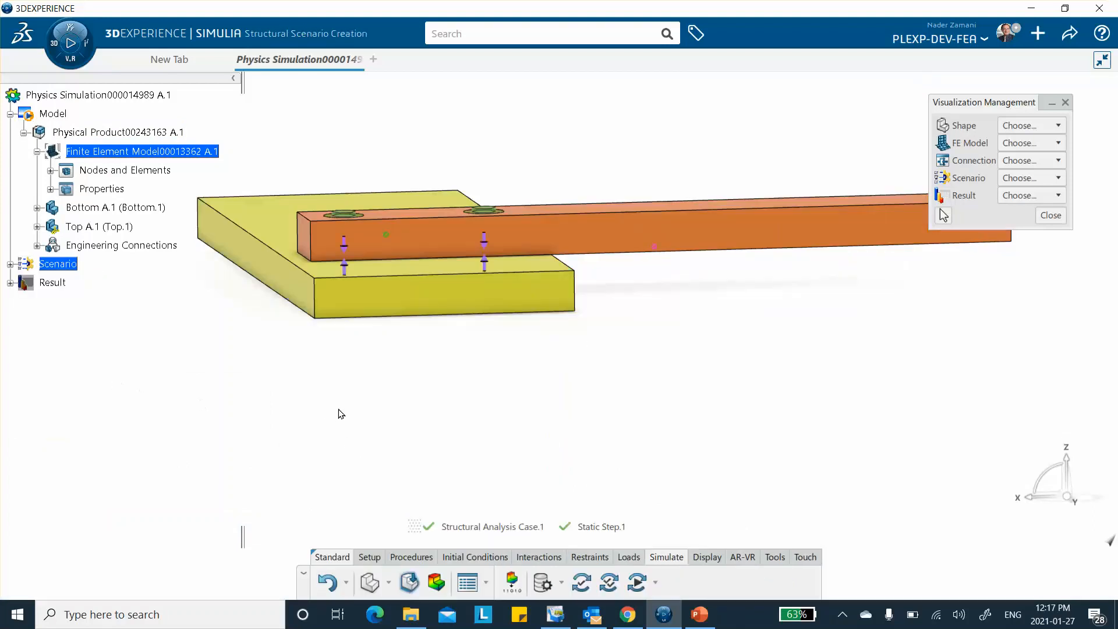
pyautogui.click(639, 583)
pyautogui.click(679, 392)
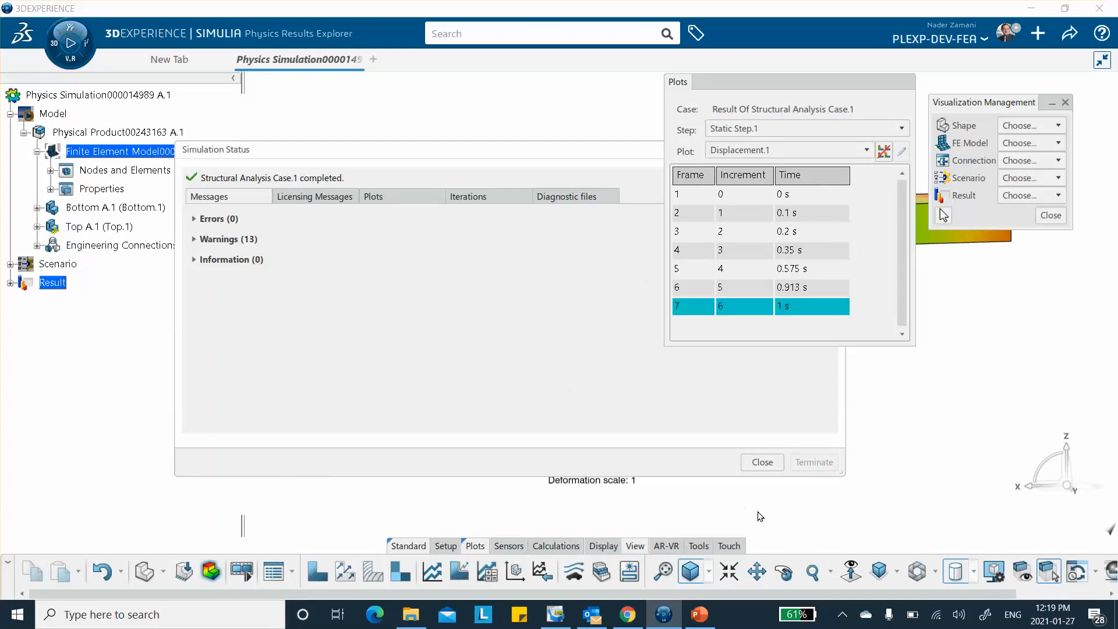
pyautogui.click(762, 462)
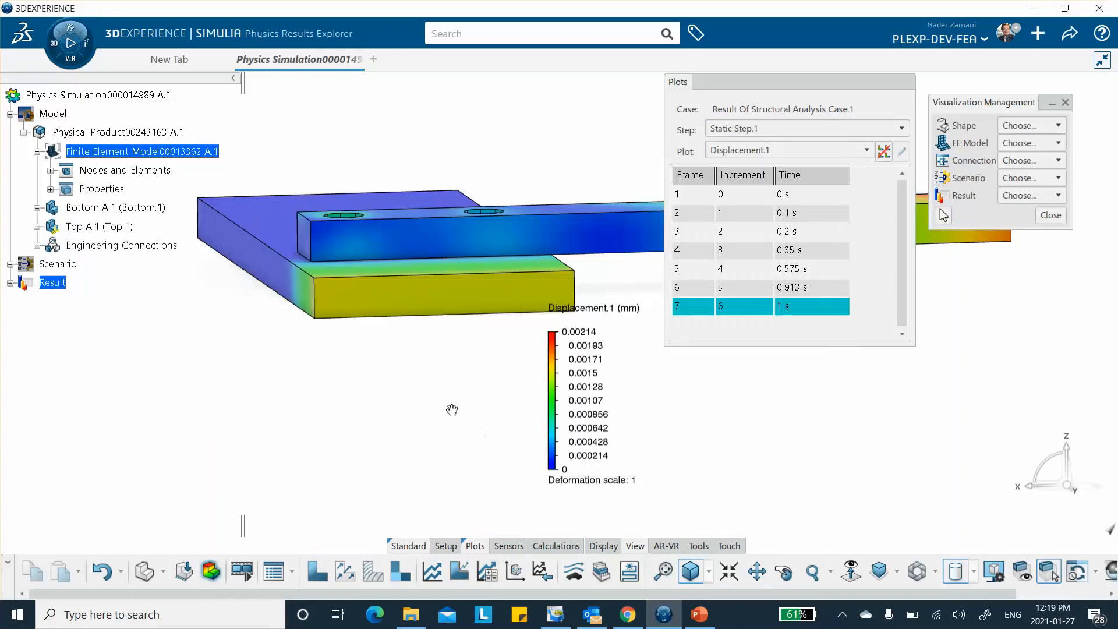
# Show the Von Mises Stress.1 plot and examine the stresses around the two bolt holes
pyautogui.click(743, 153)
pyautogui.click(740, 194)
pyautogui.moveTo(506, 250); pyautogui.dragTo(520, 322, button='middle')
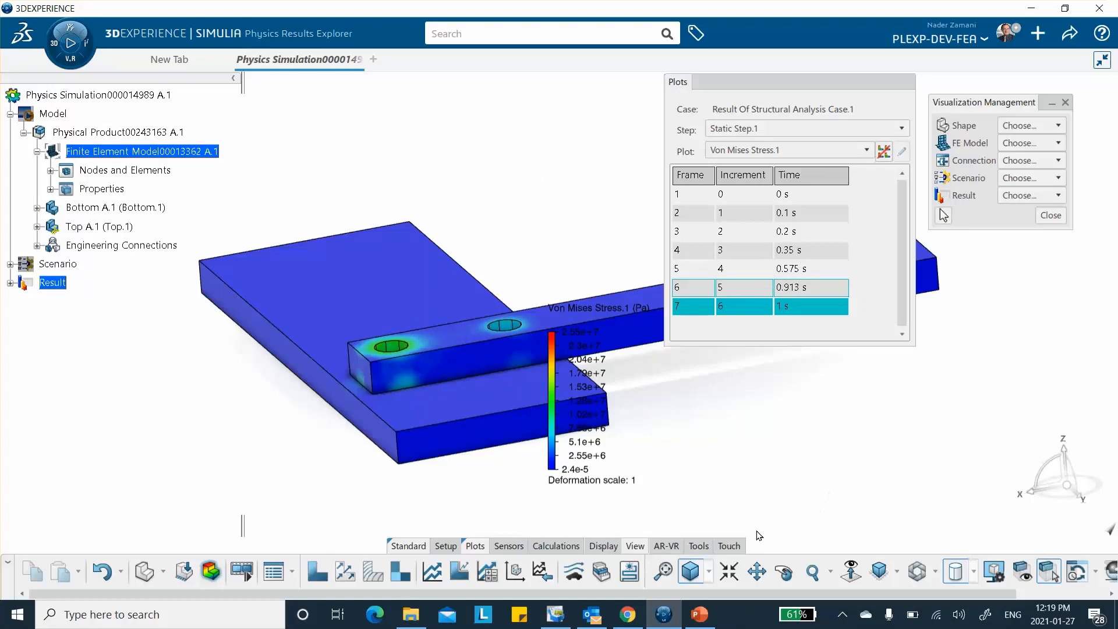
pyautogui.click(842, 615)
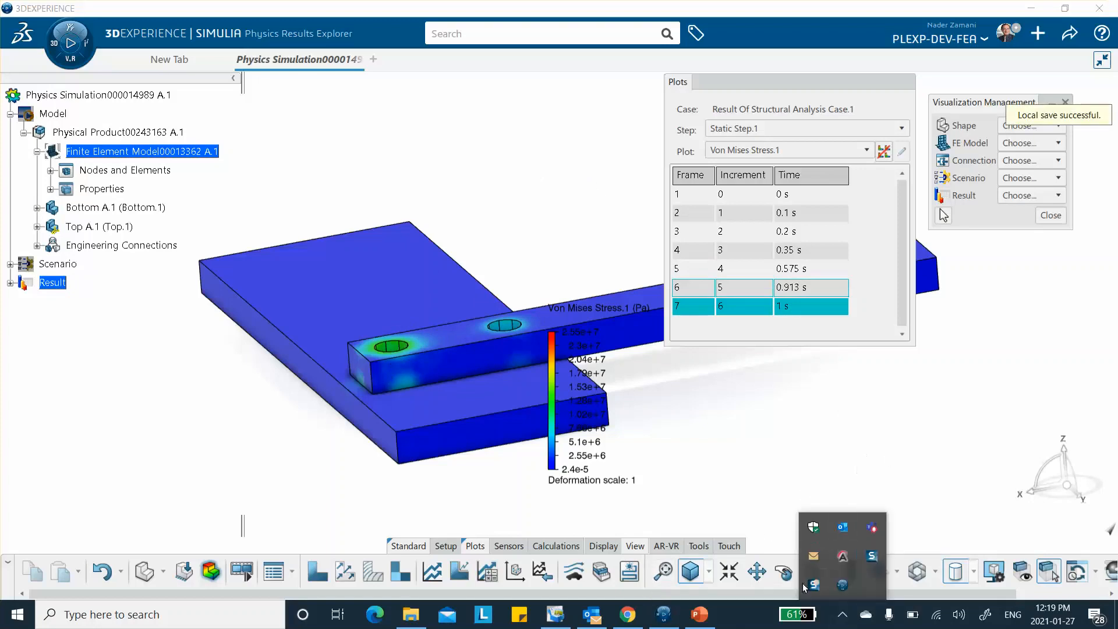